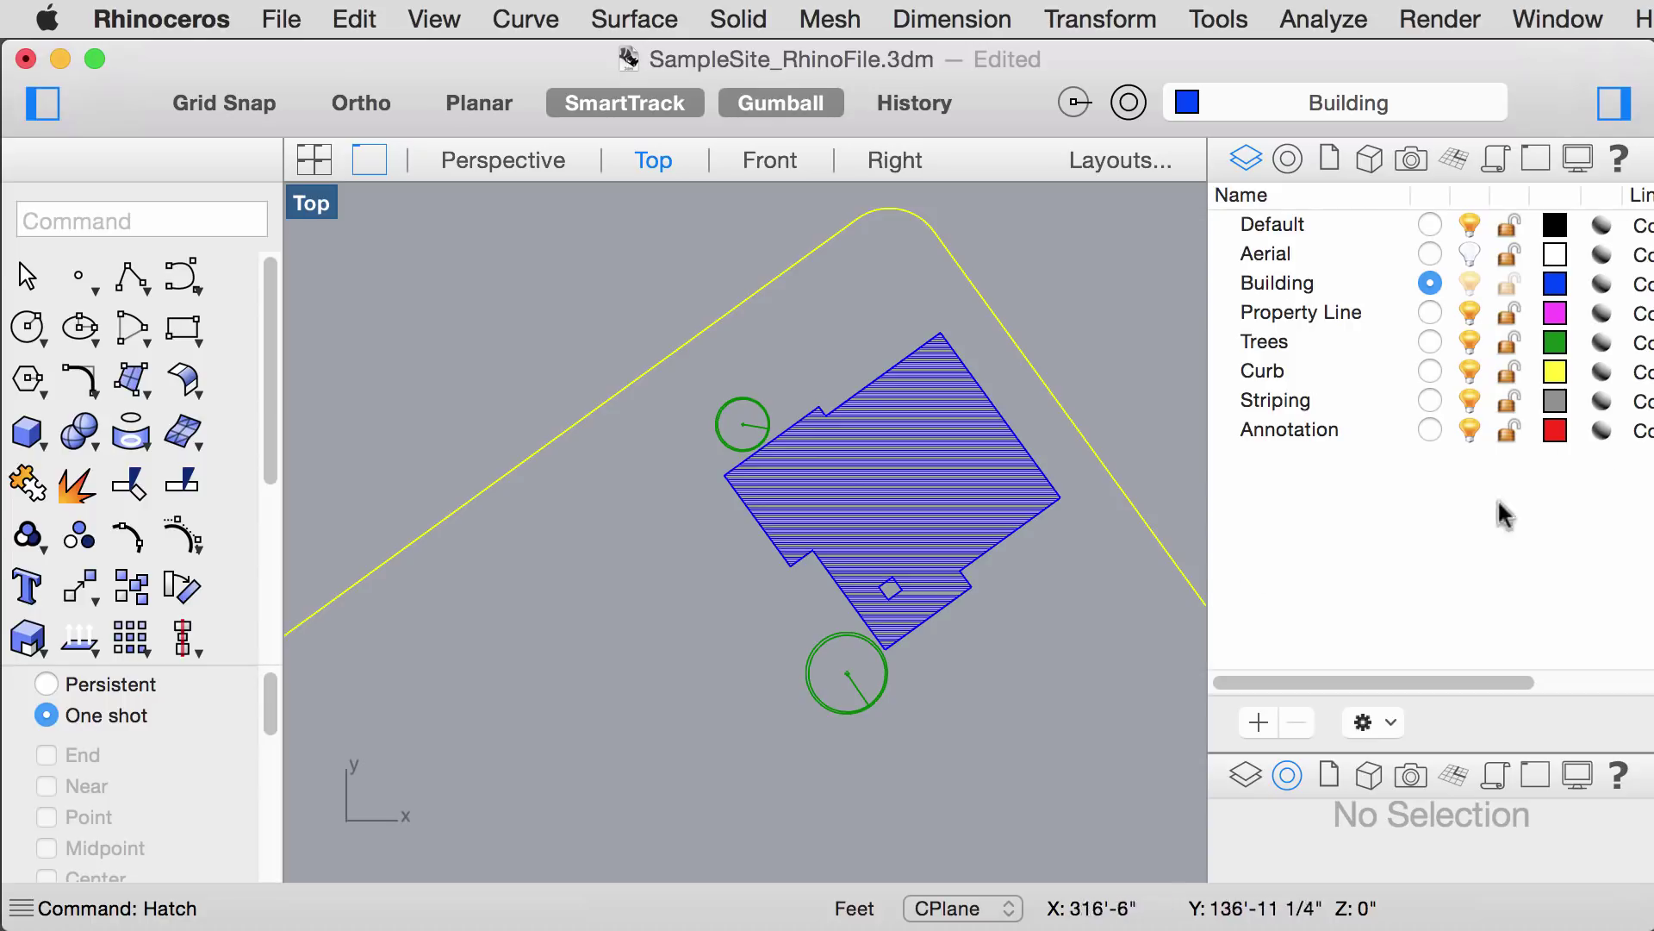
Step: Widen the layer list to review print widths, keeping Building at 0.30 and Annotation at 0.18
{"action": "left_click_drag", "start_coordinate": [1209, 533], "coordinate": [667, 565]}
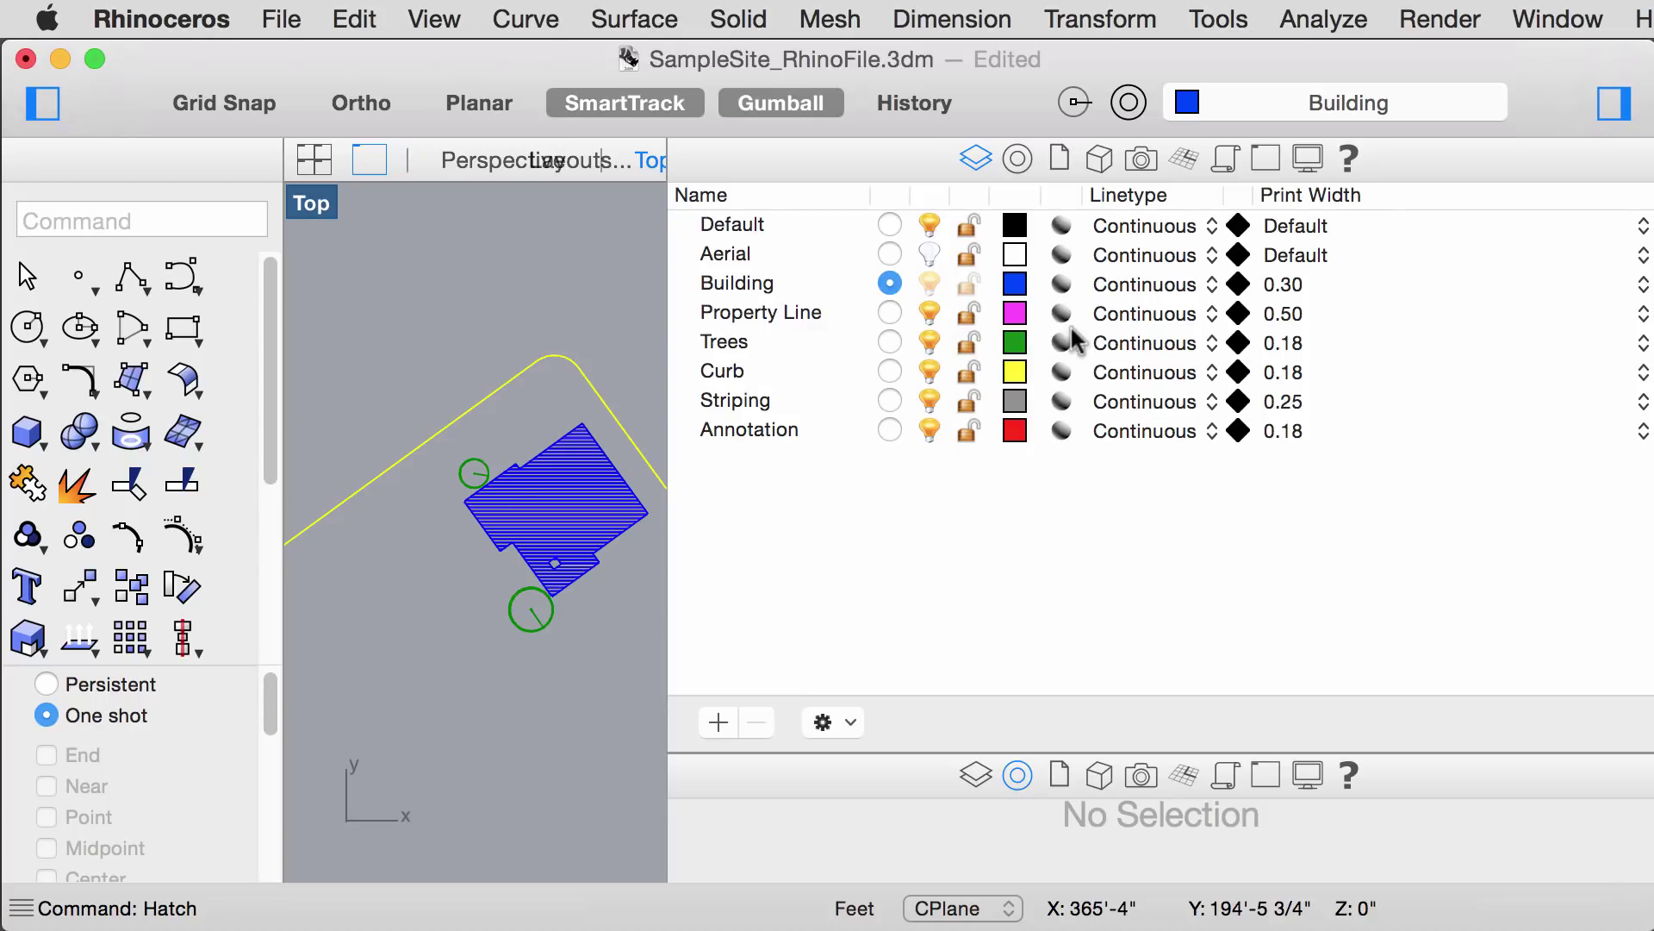
{"action": "left_click", "coordinate": [1281, 295]}
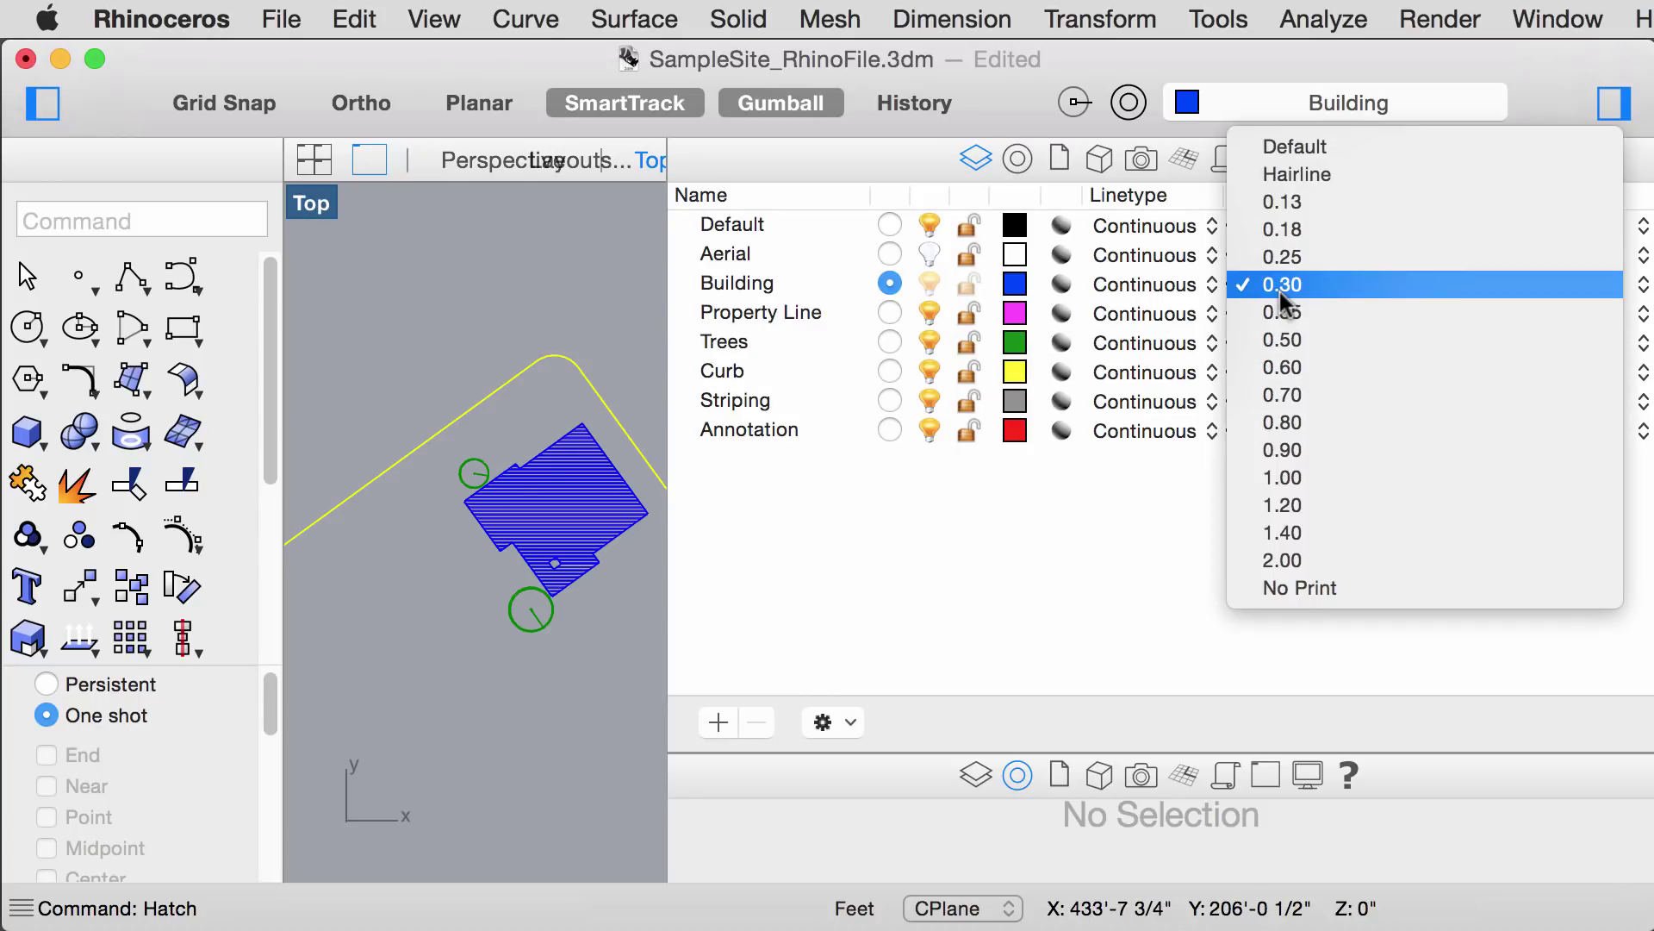
{"action": "left_click", "coordinate": [1134, 552]}
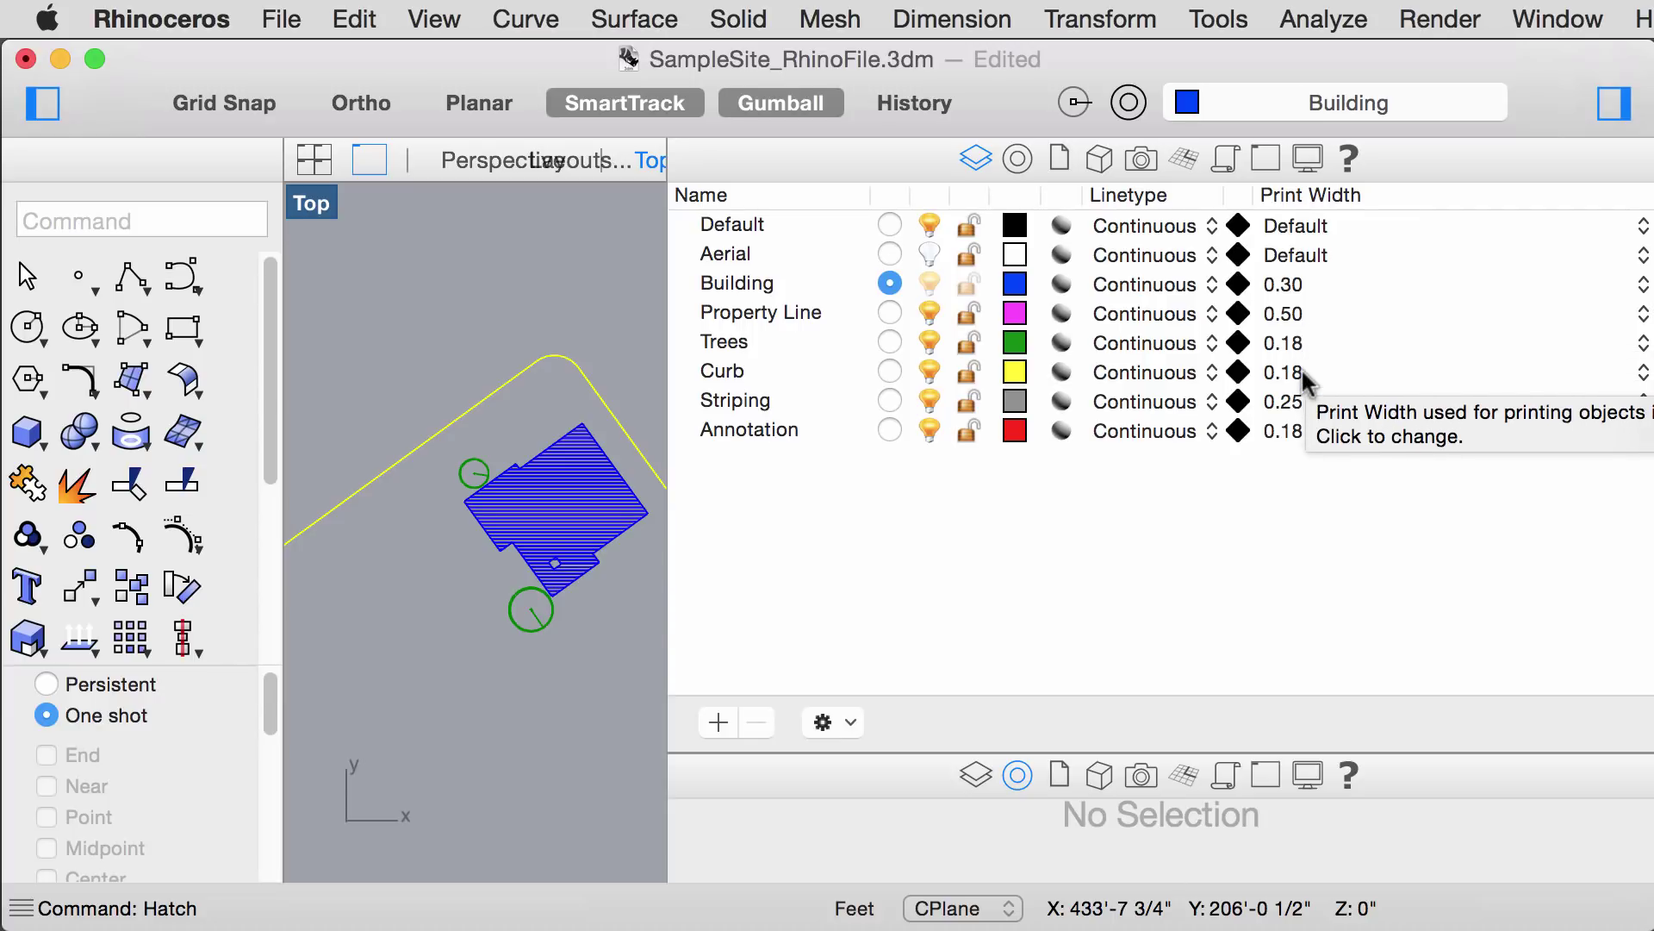
{"action": "left_click", "coordinate": [1290, 433]}
{"action": "left_click", "coordinate": [1291, 433]}
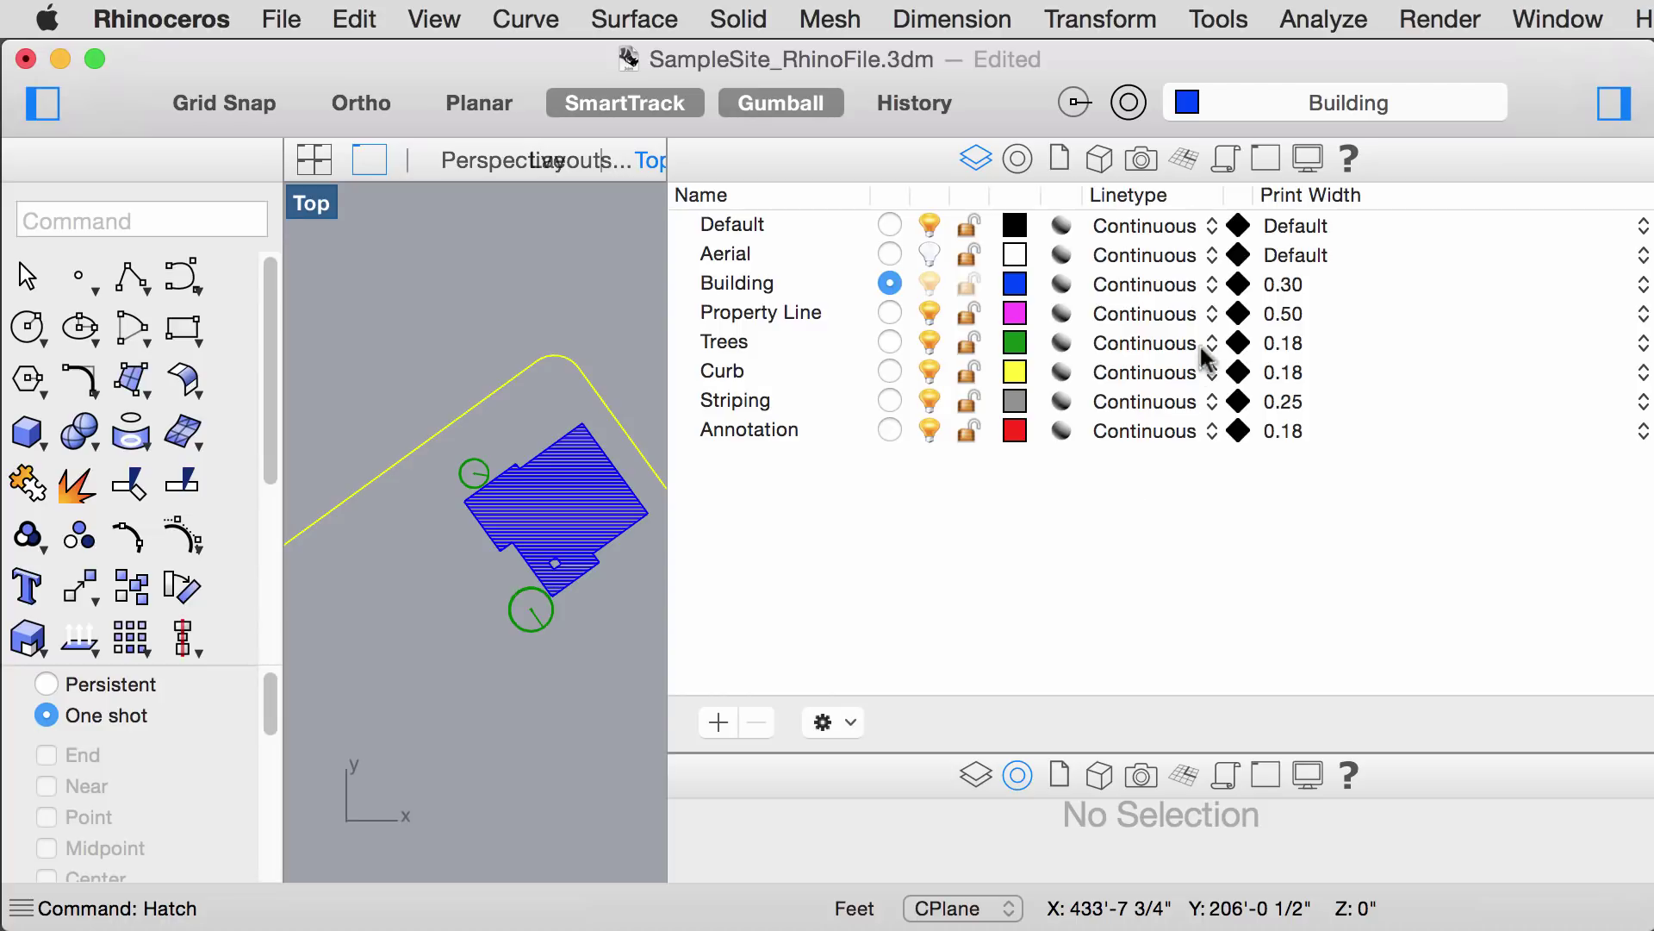
Step: Set the Striping layer's print colour to the 50% brightness mid-gray swatch
{"action": "left_click", "coordinate": [1238, 227]}
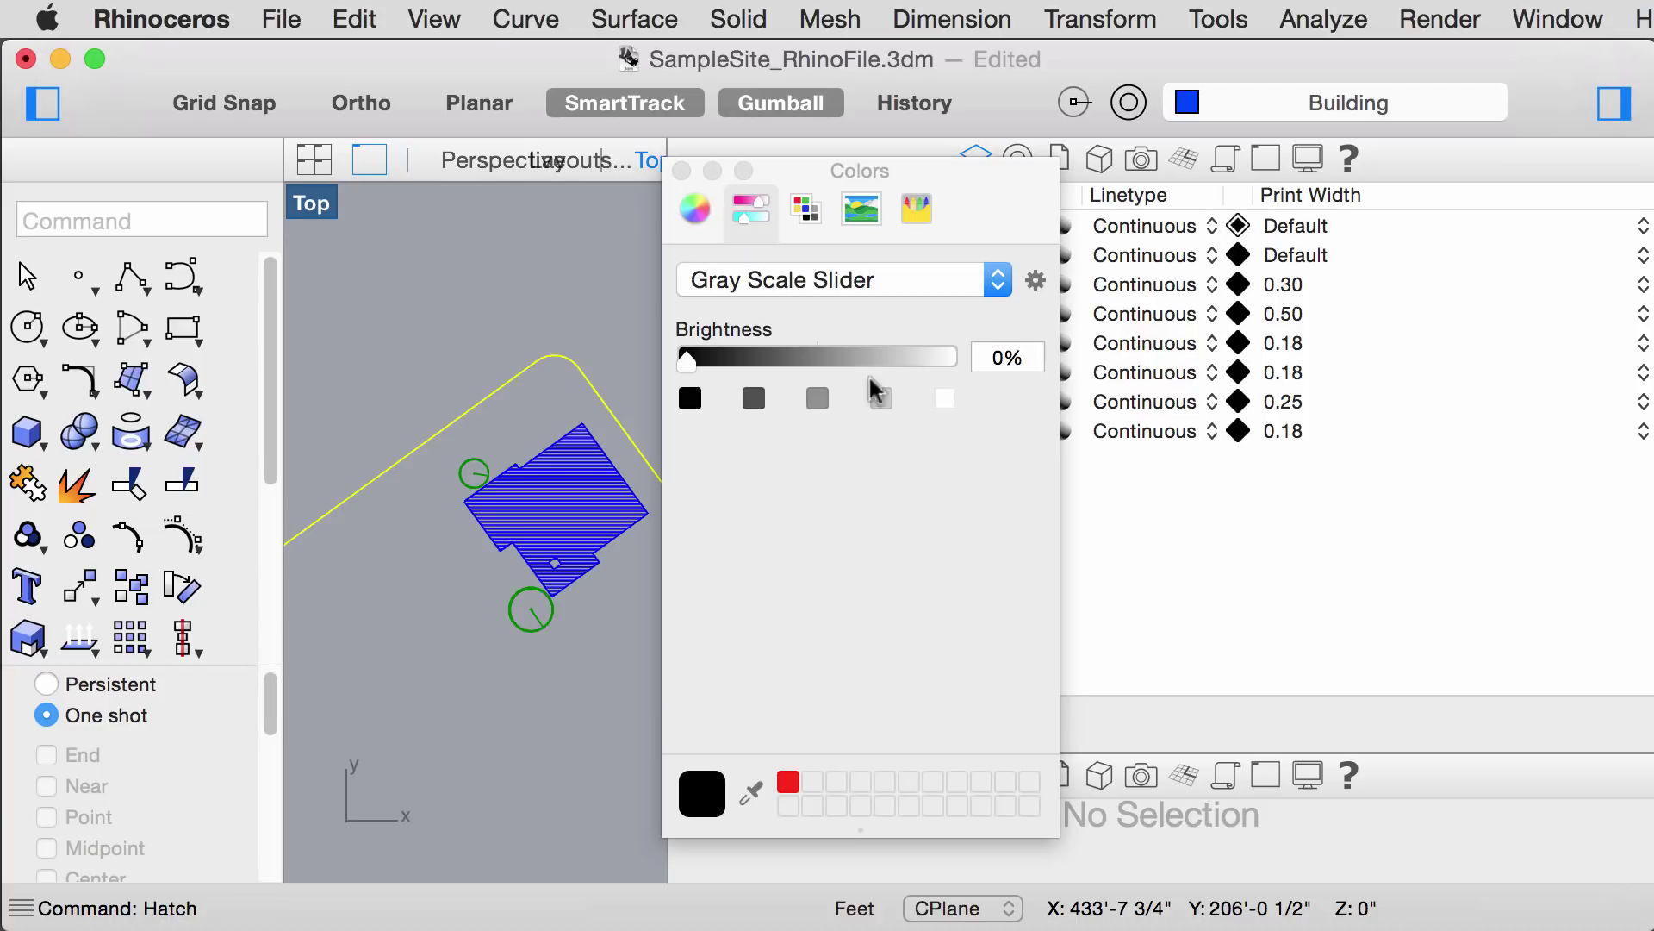
{"action": "left_click", "coordinate": [681, 171]}
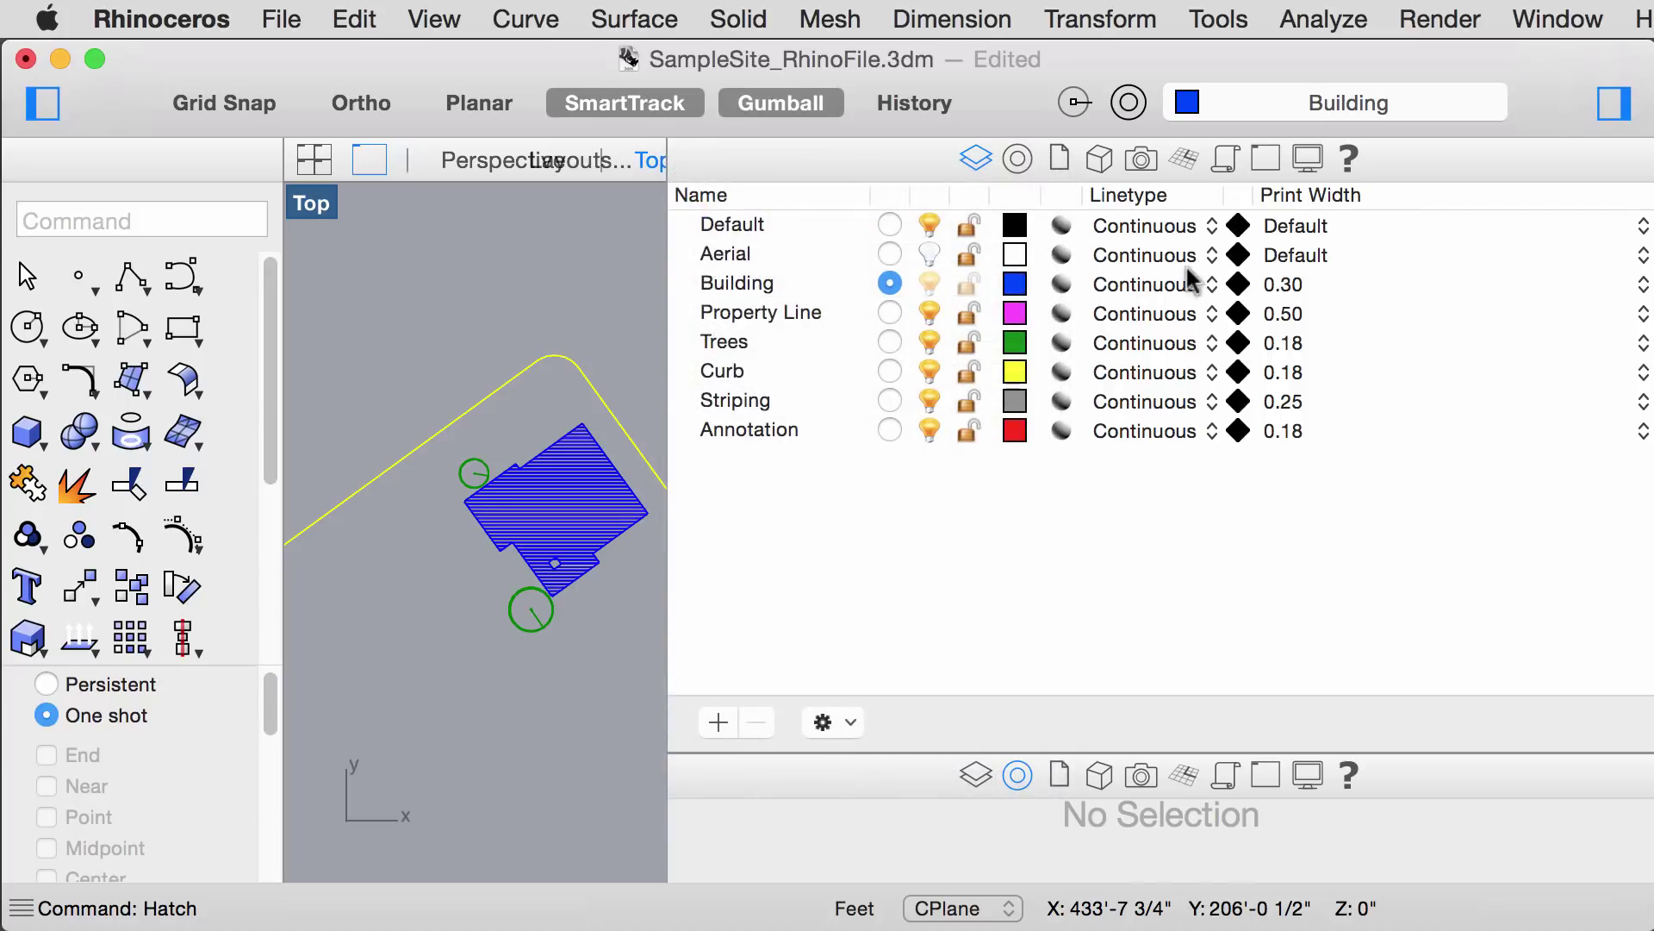
{"action": "left_click", "coordinate": [1240, 405]}
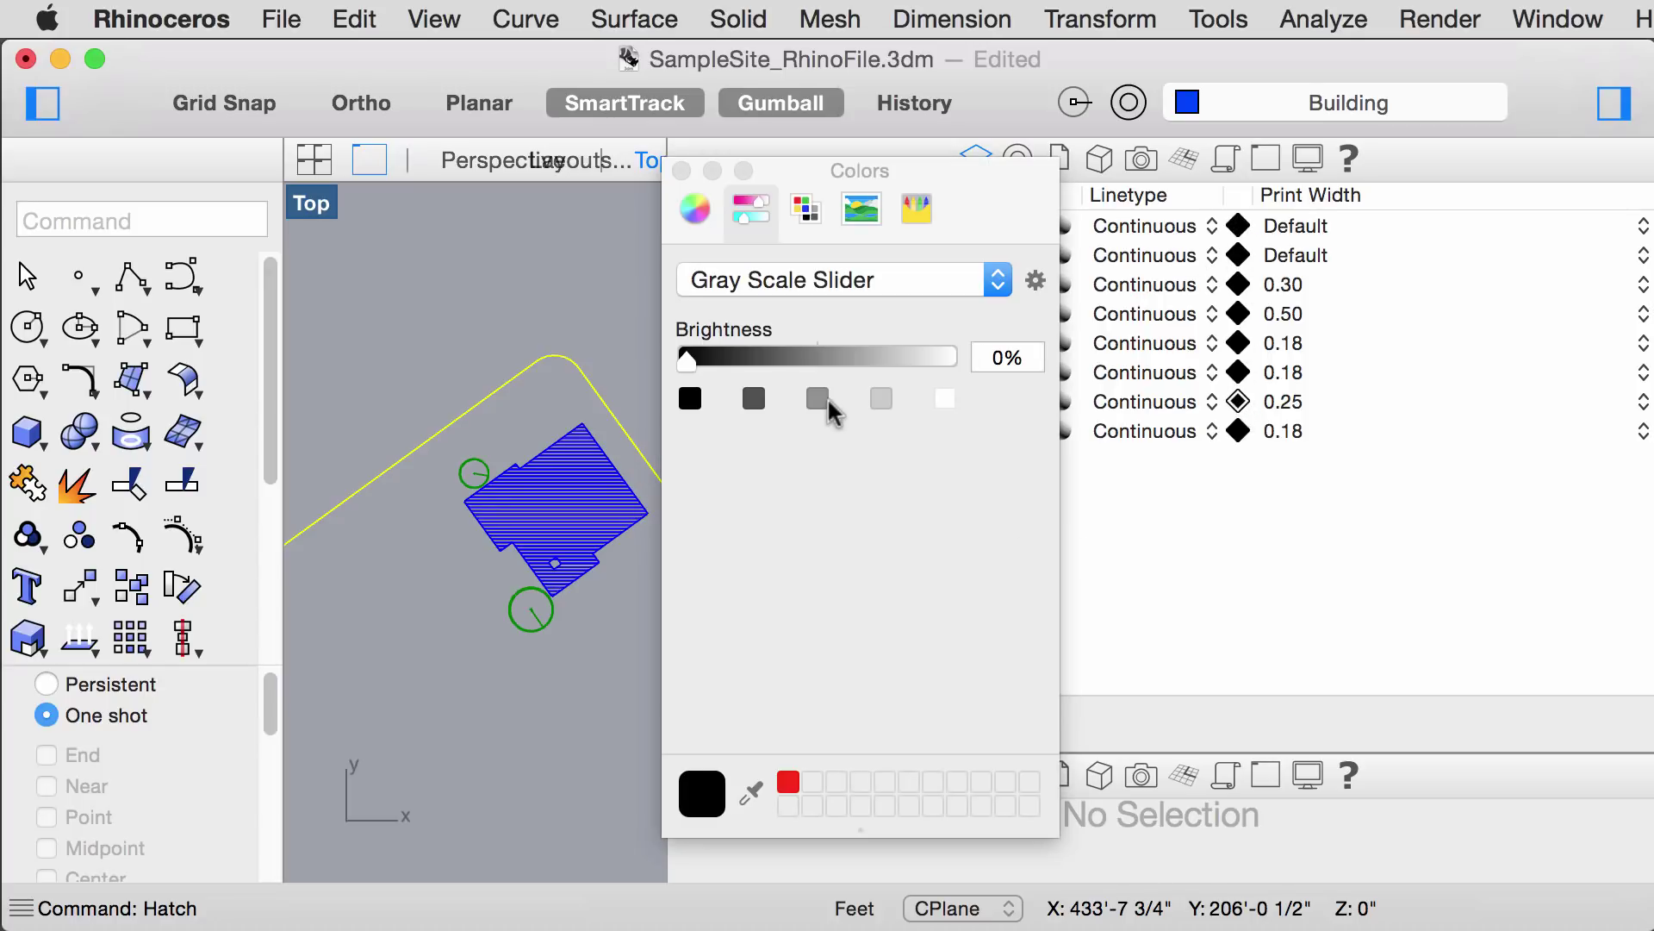
{"action": "left_click", "coordinate": [818, 398]}
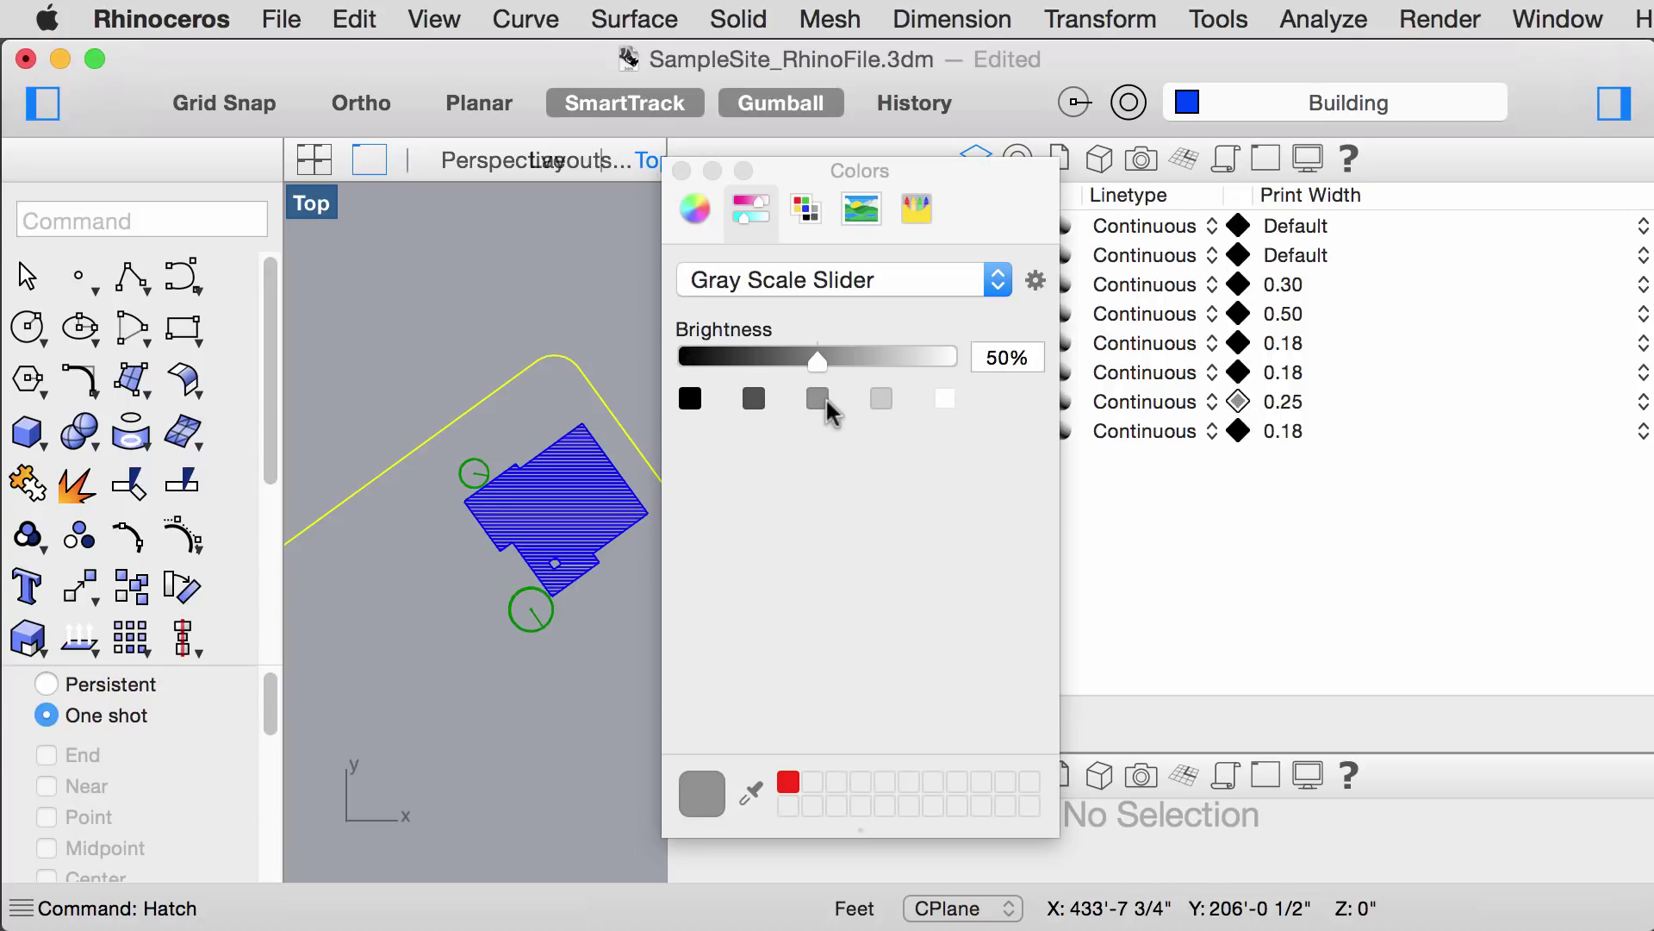
{"action": "left_click", "coordinate": [682, 171]}
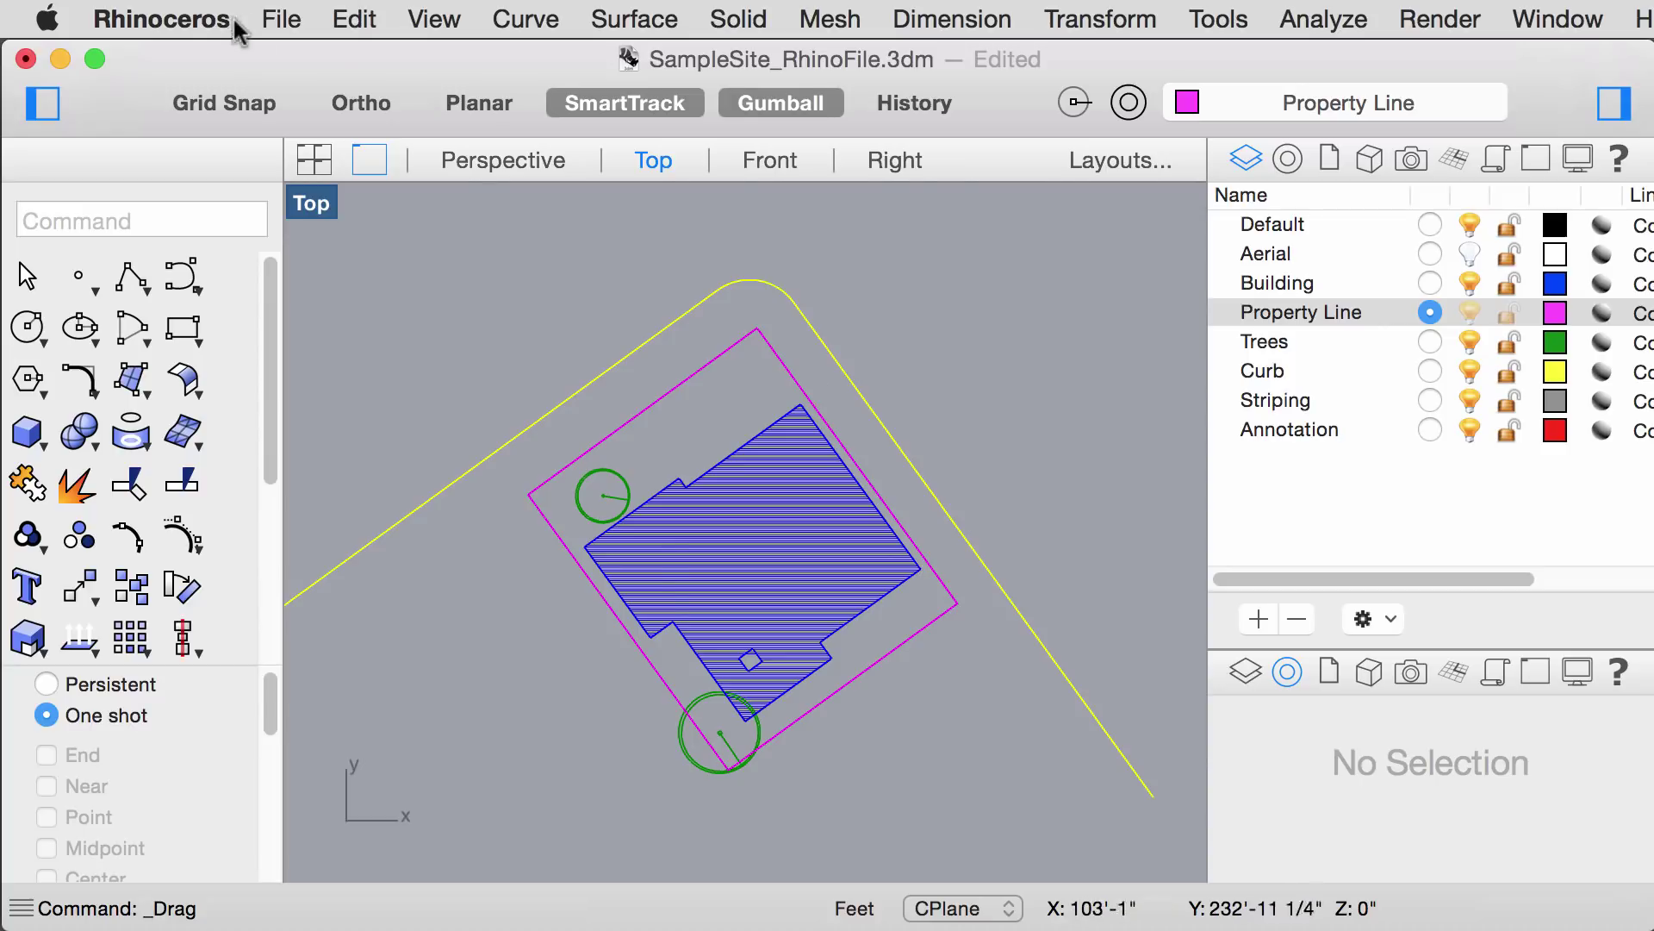
{"action": "left_click", "coordinate": [277, 21]}
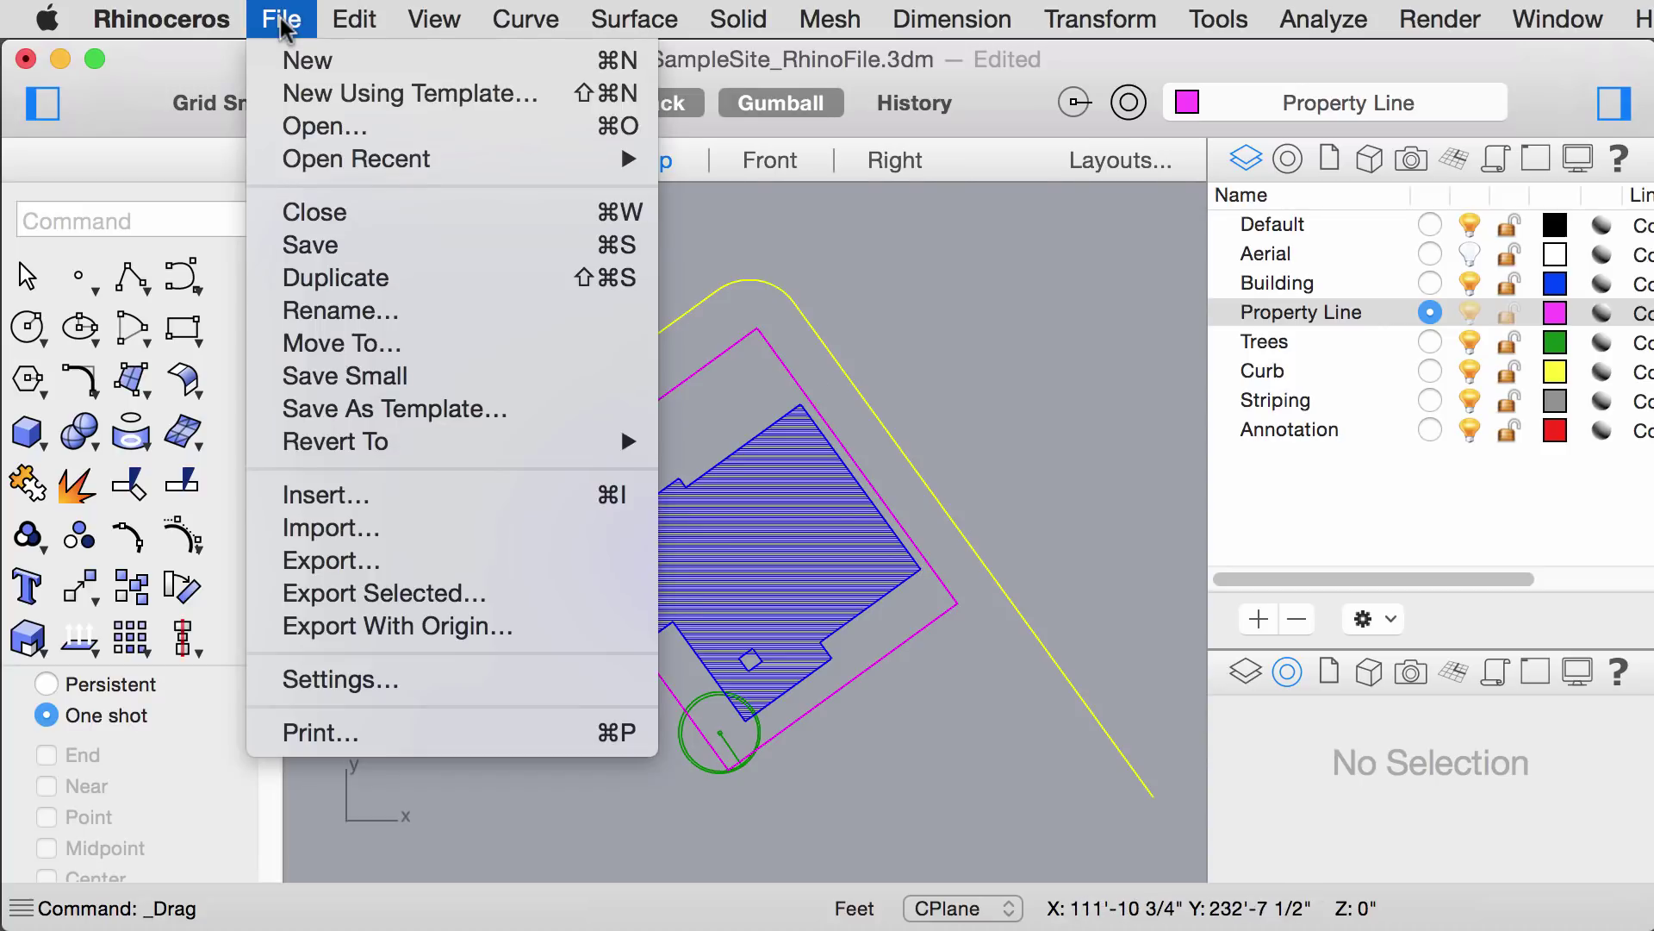
{"action": "left_click", "coordinate": [498, 681]}
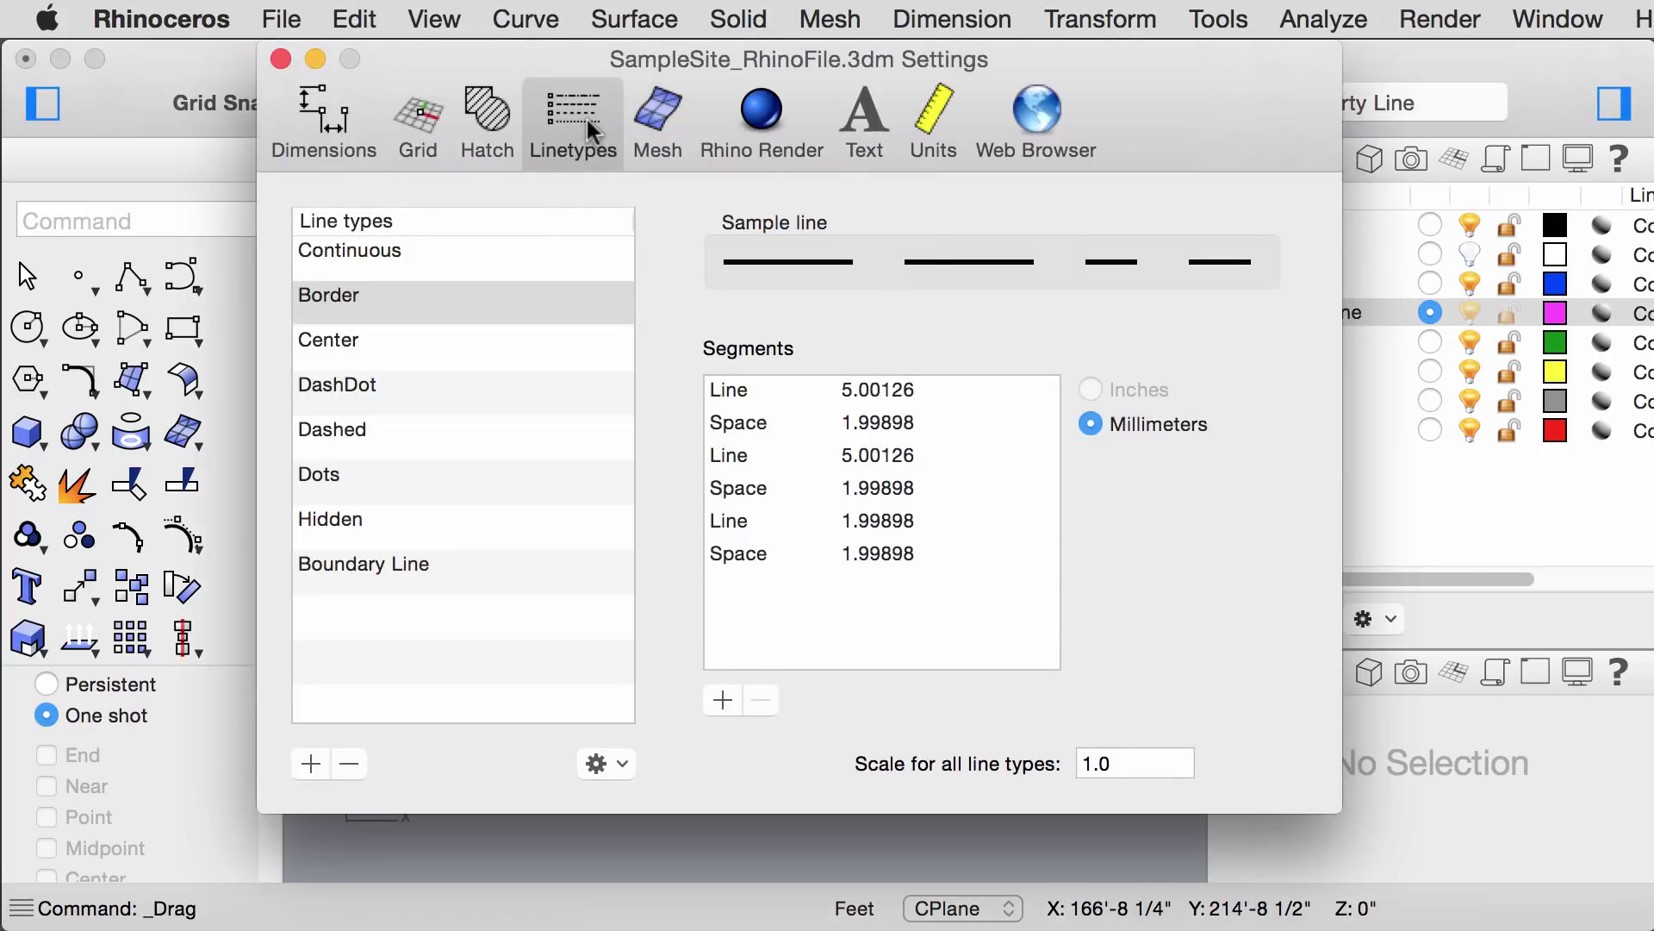
{"action": "left_click", "coordinate": [313, 764]}
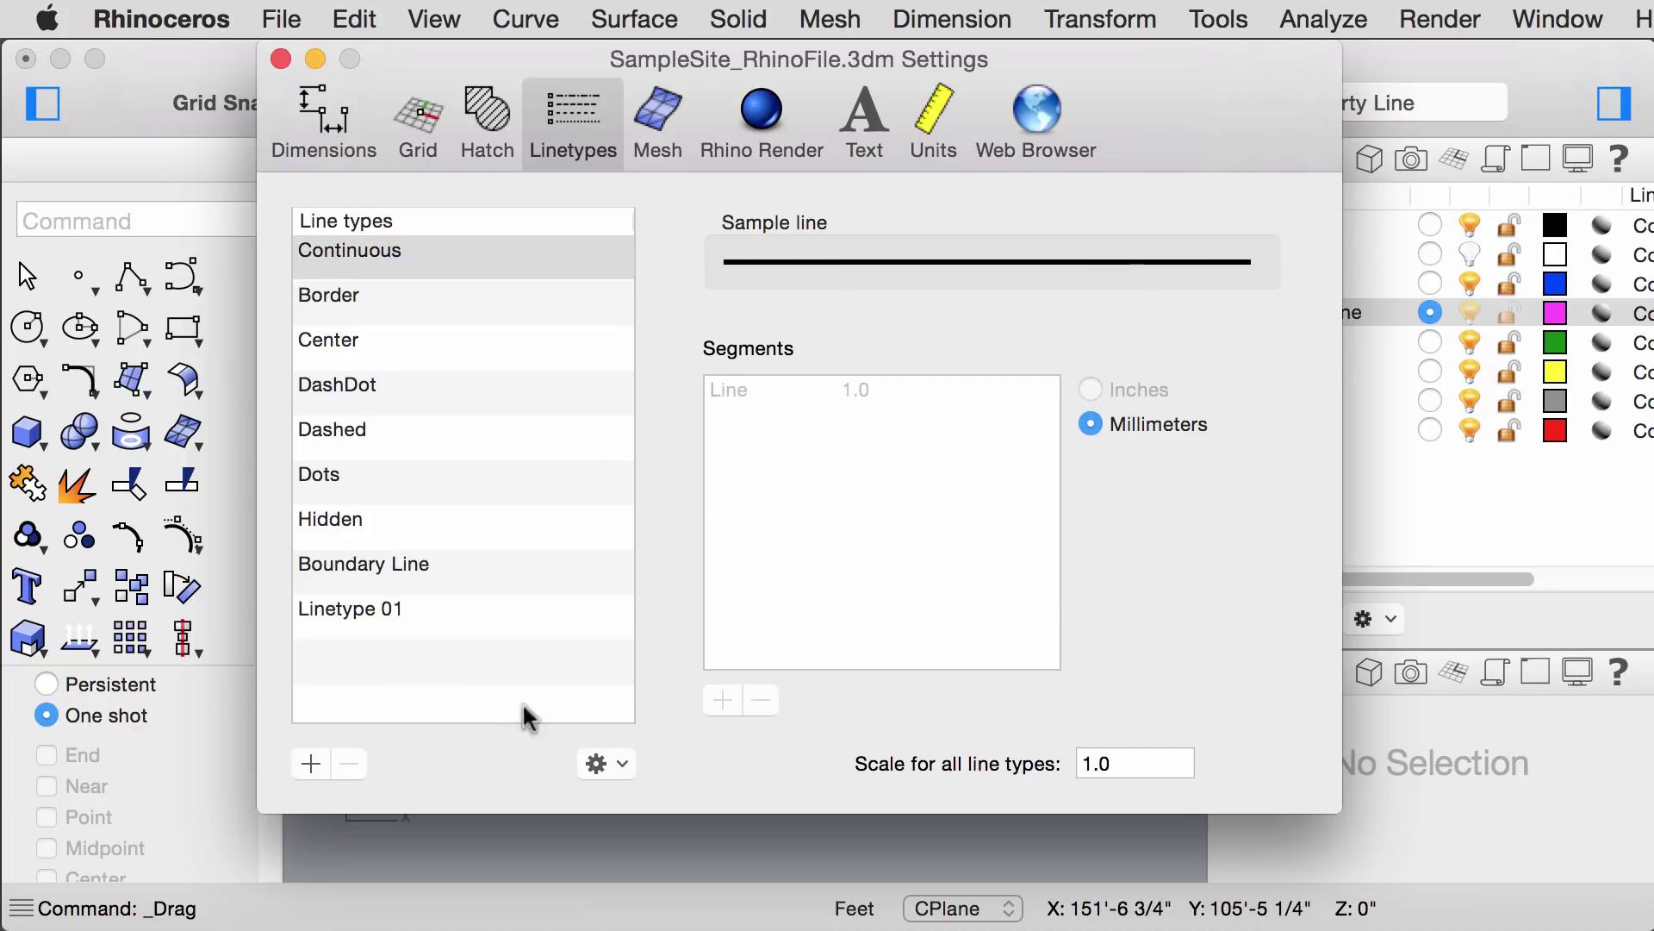
{"action": "left_click", "coordinate": [436, 614]}
{"action": "left_click", "coordinate": [724, 700]}
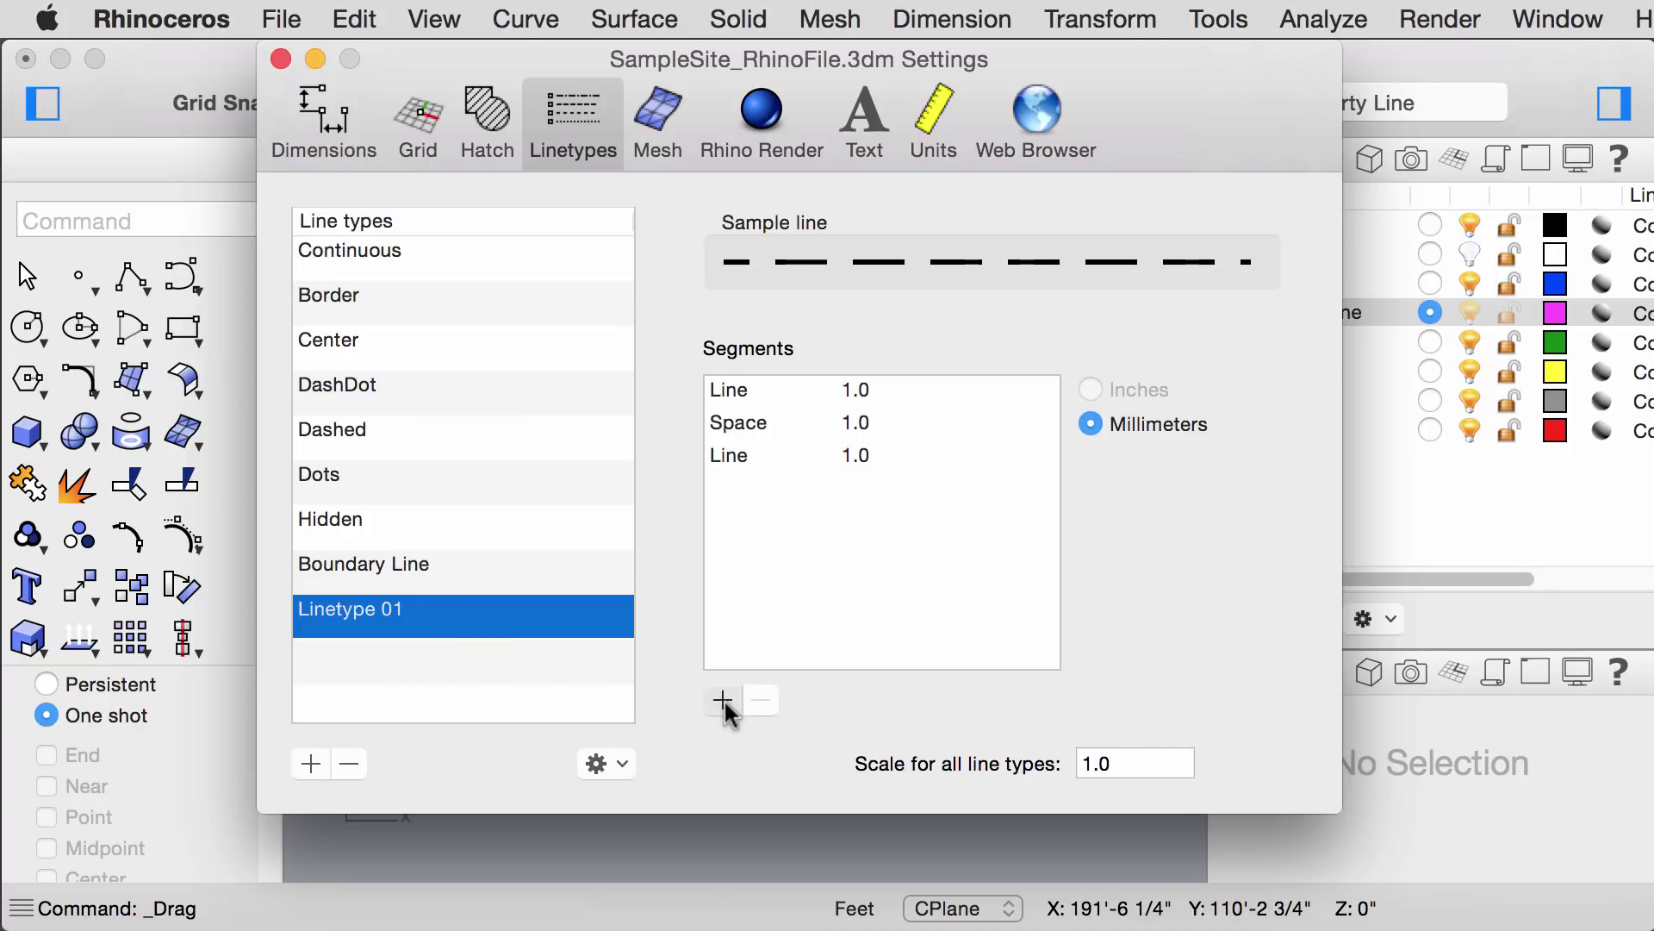
{"action": "left_click", "coordinate": [724, 699]}
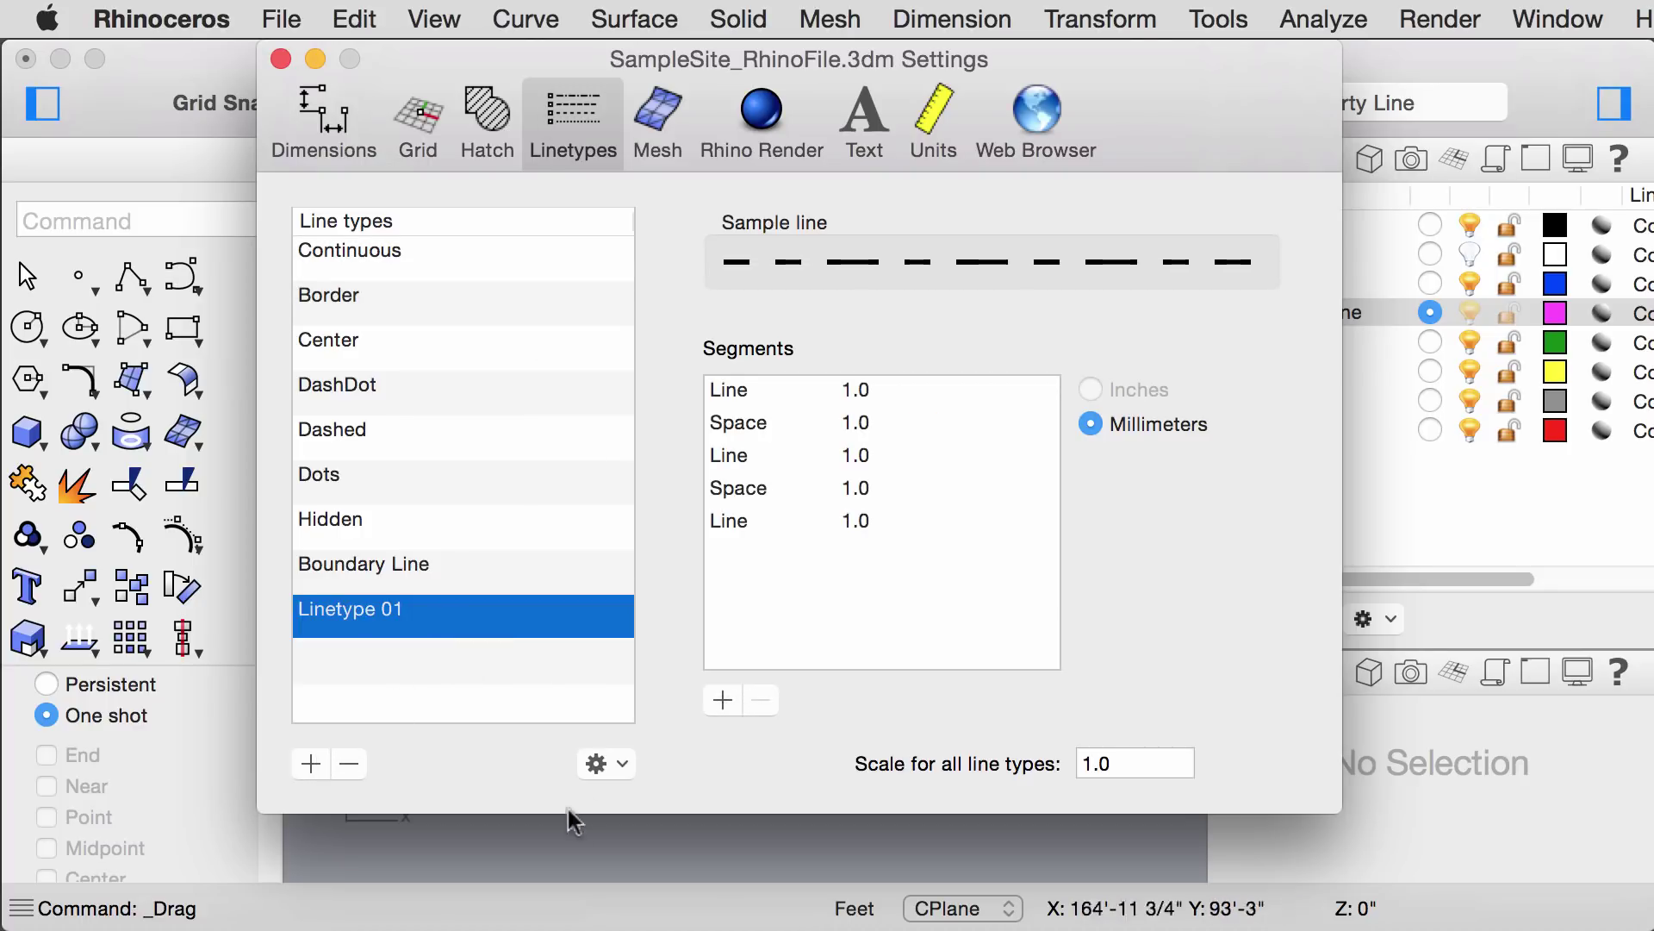
{"action": "left_click", "coordinate": [443, 564]}
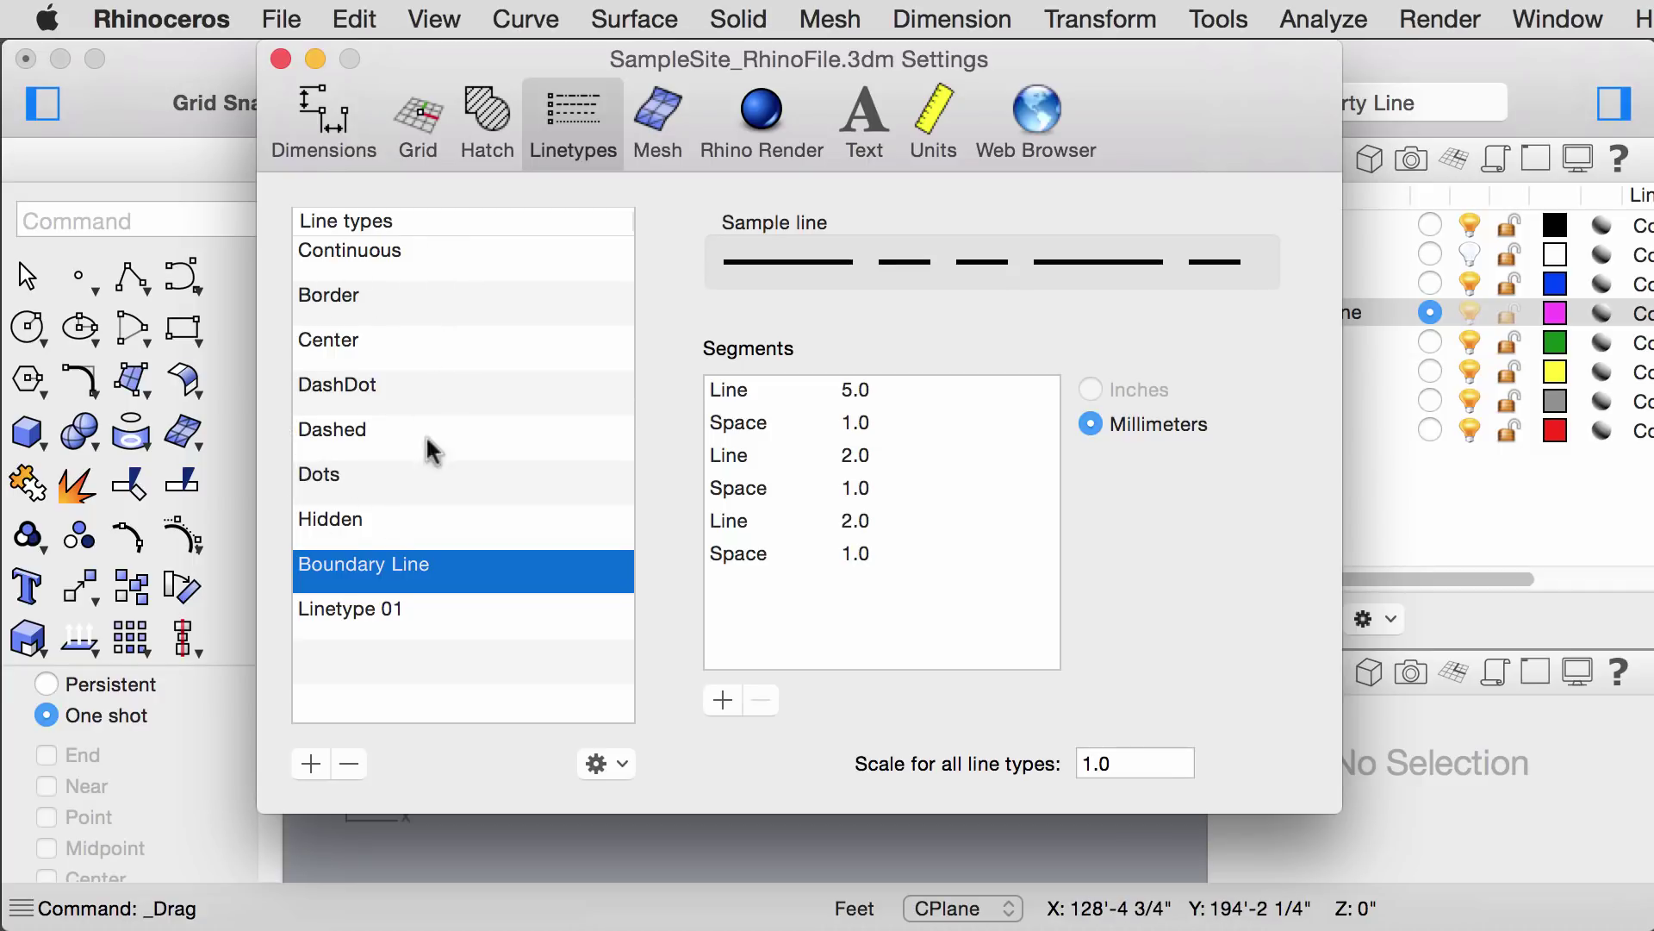
{"action": "left_click", "coordinate": [372, 606]}
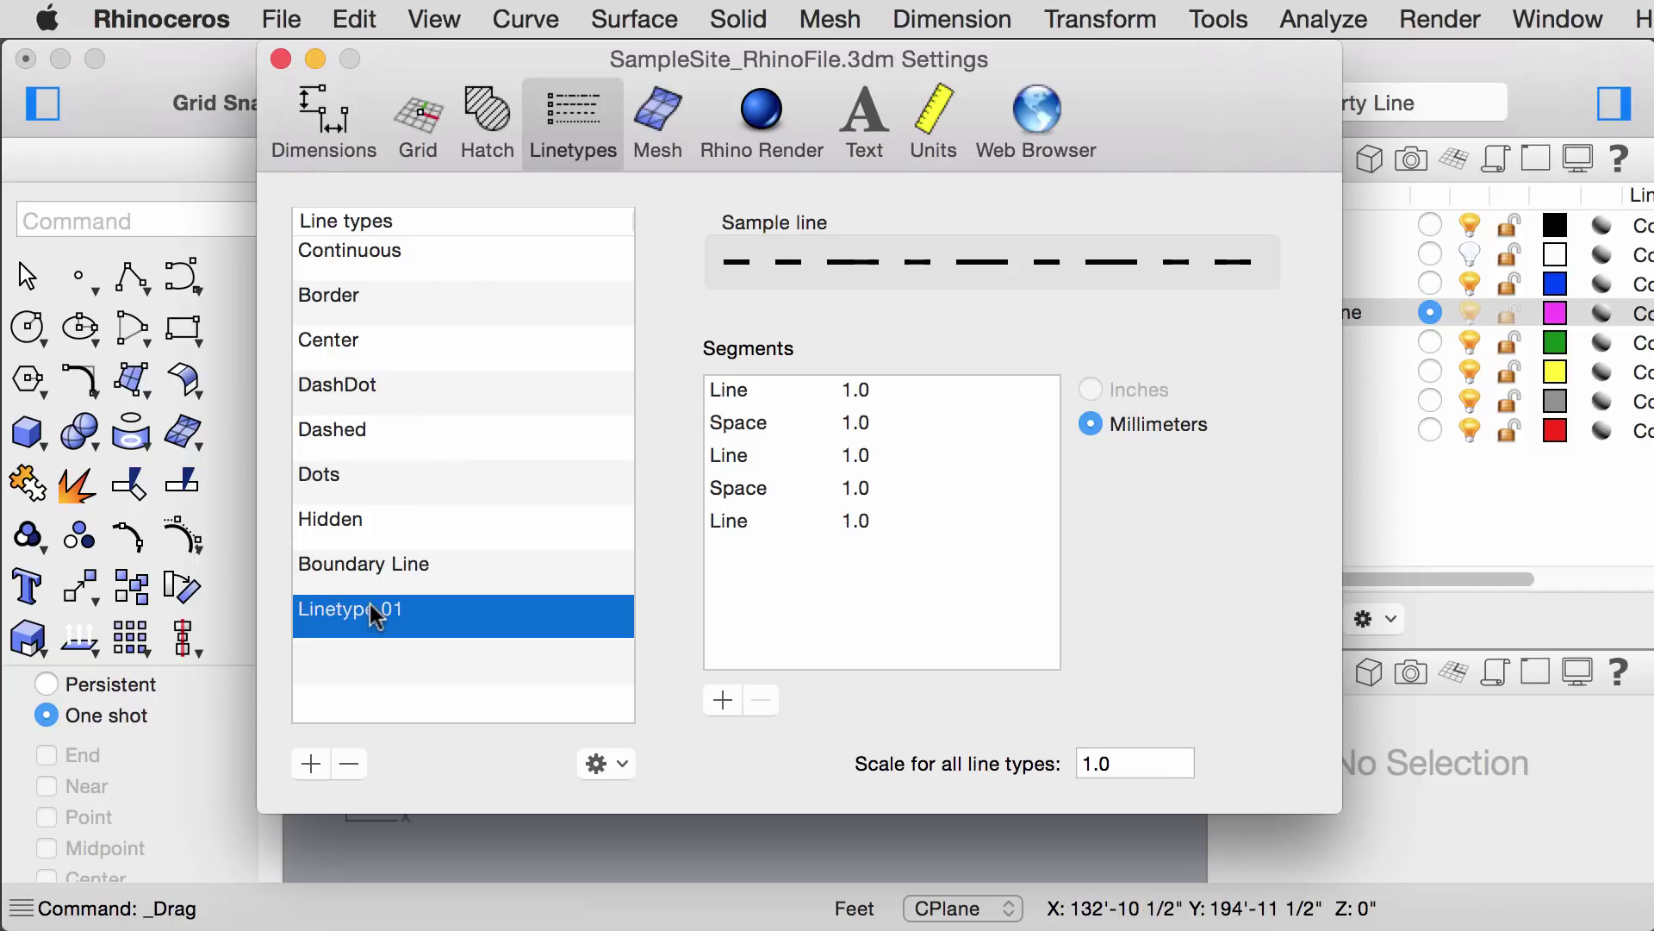
{"action": "left_click", "coordinate": [363, 762]}
{"action": "left_click", "coordinate": [417, 572]}
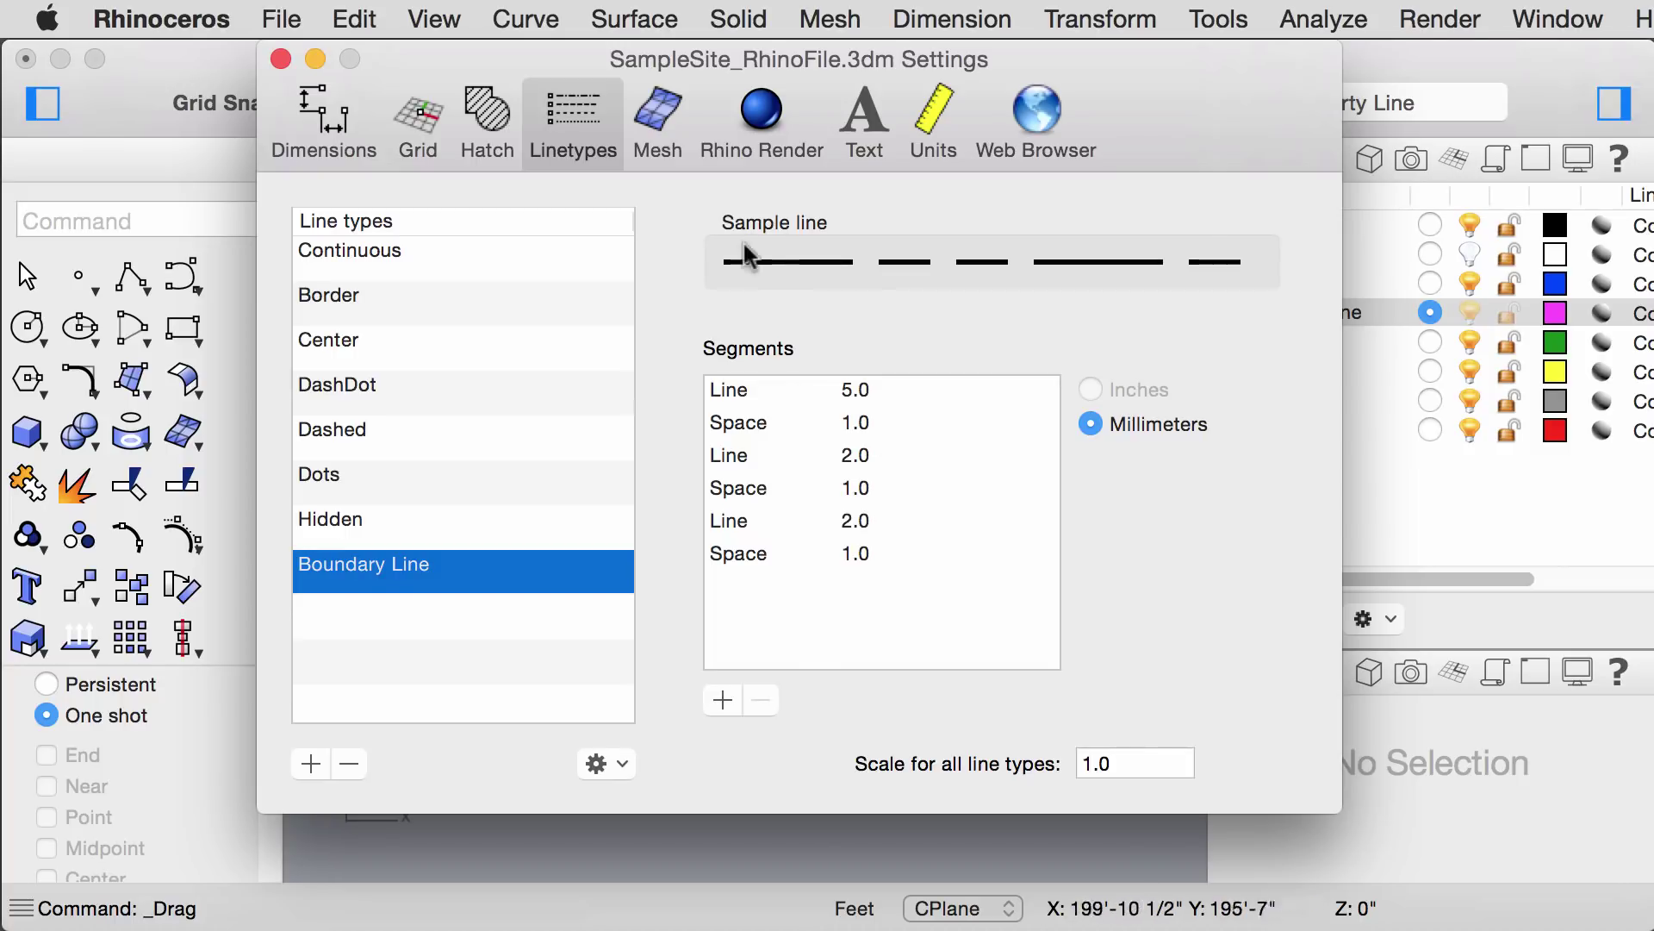
{"action": "left_click", "coordinate": [281, 59]}
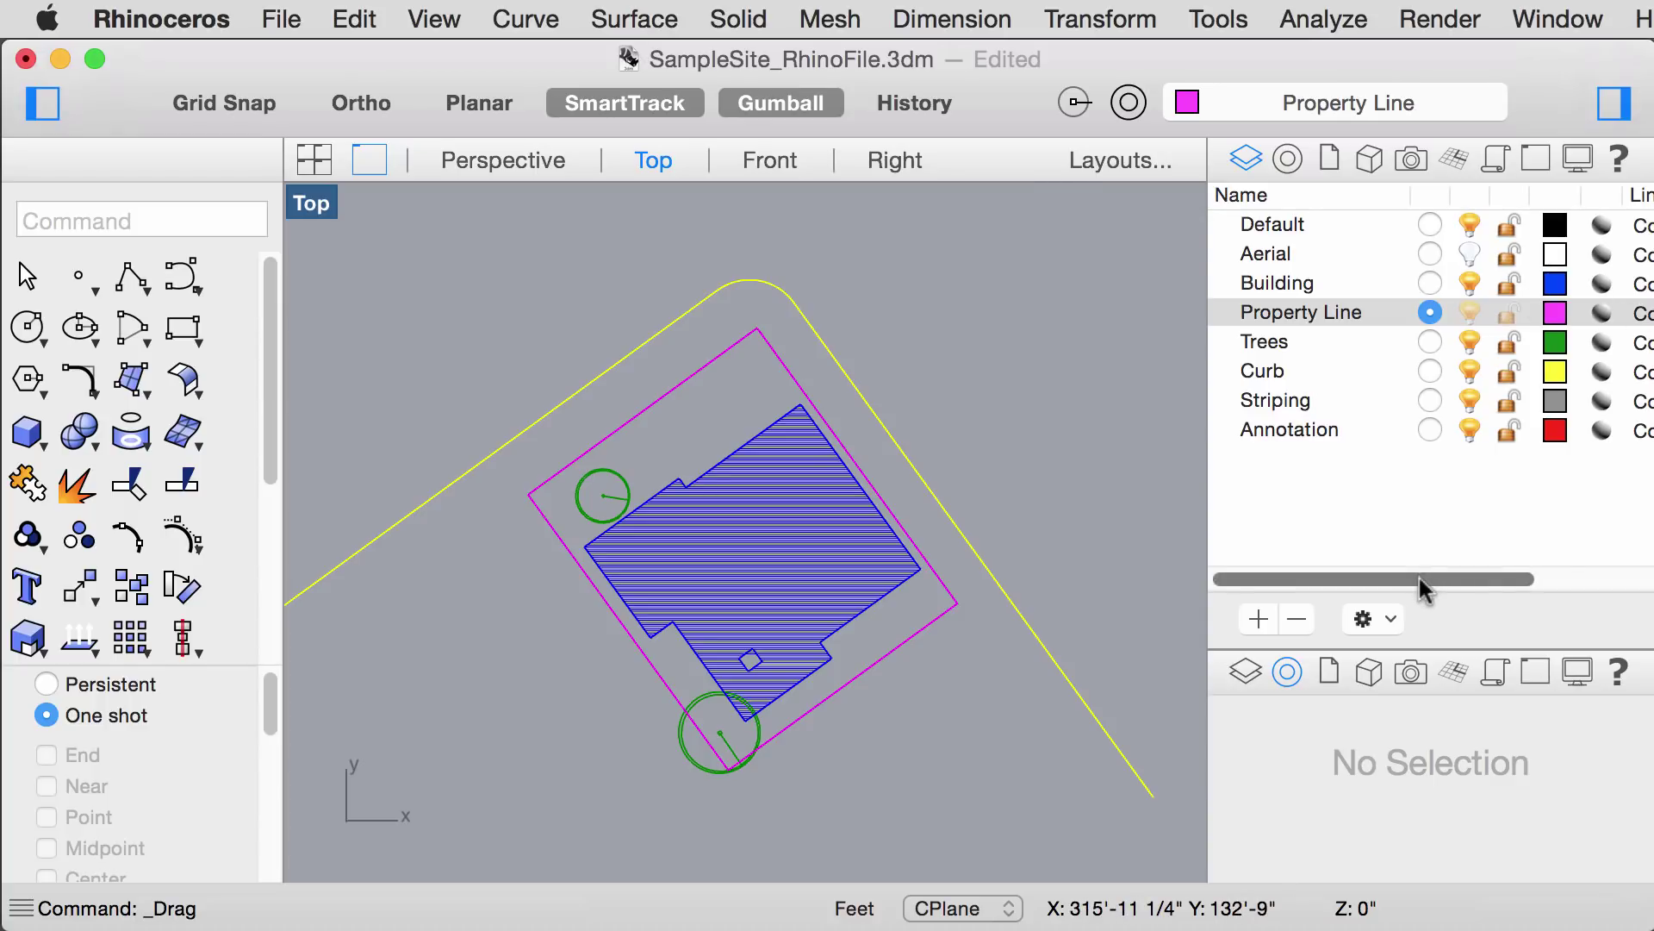
Step: Assign the custom Boundary Line linetype to the Property Line layer's Linetype column
{"action": "left_click_drag", "start_coordinate": [1429, 576], "coordinate": [1530, 578]}
{"action": "left_click", "coordinate": [1589, 317]}
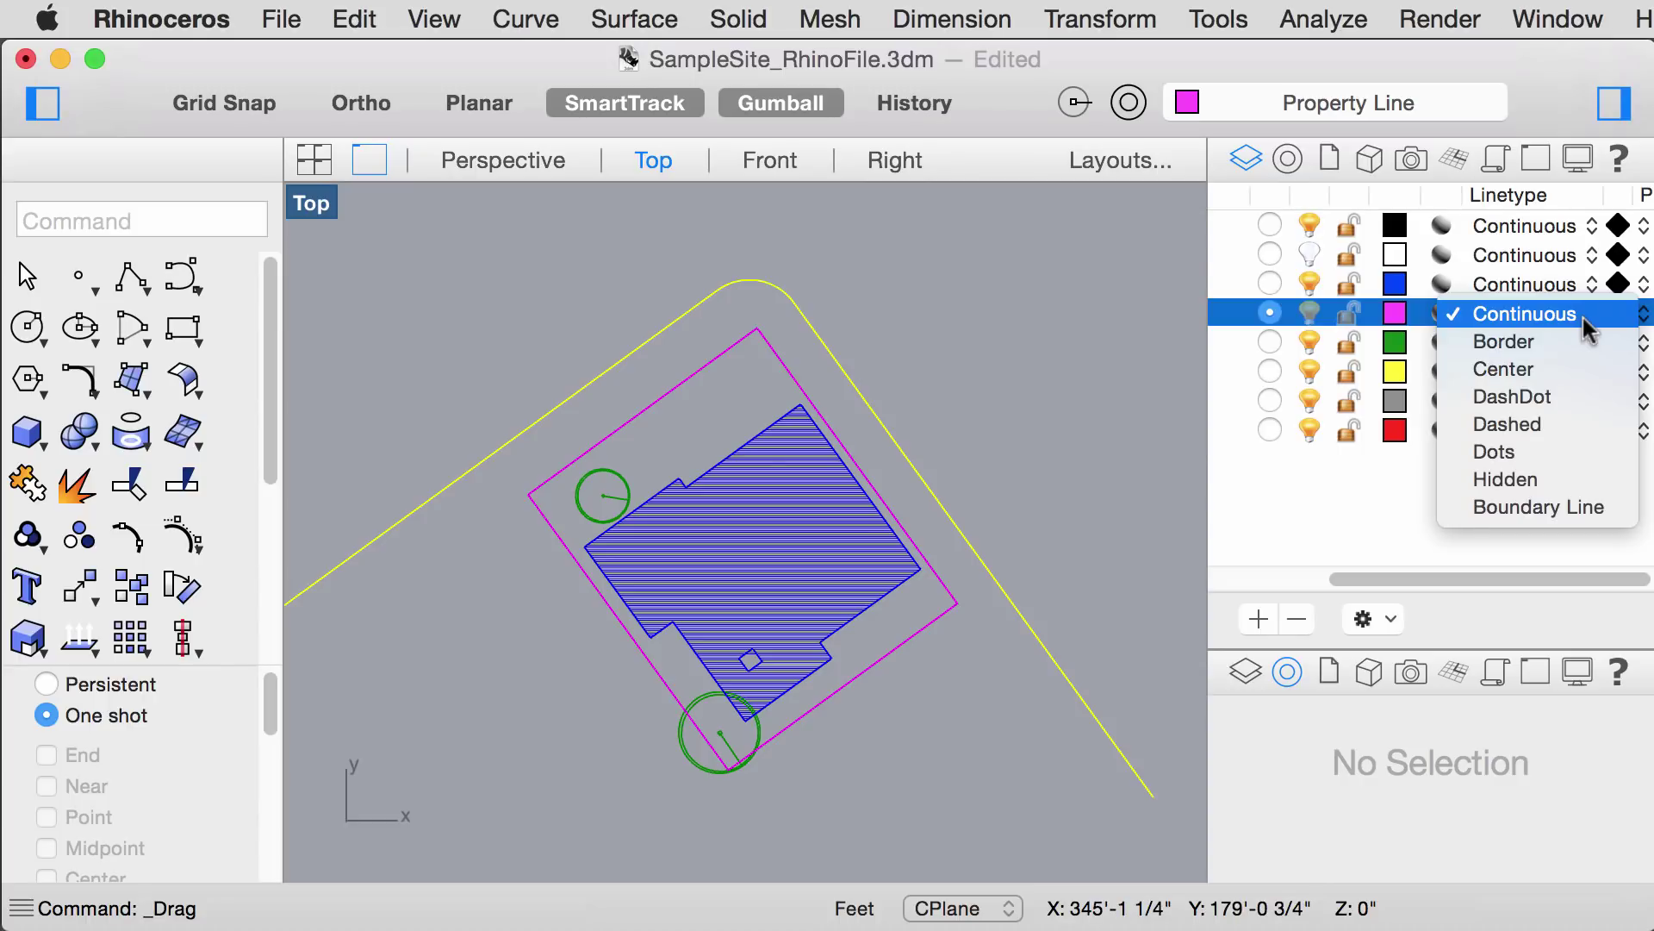
{"action": "left_click", "coordinate": [1539, 506]}
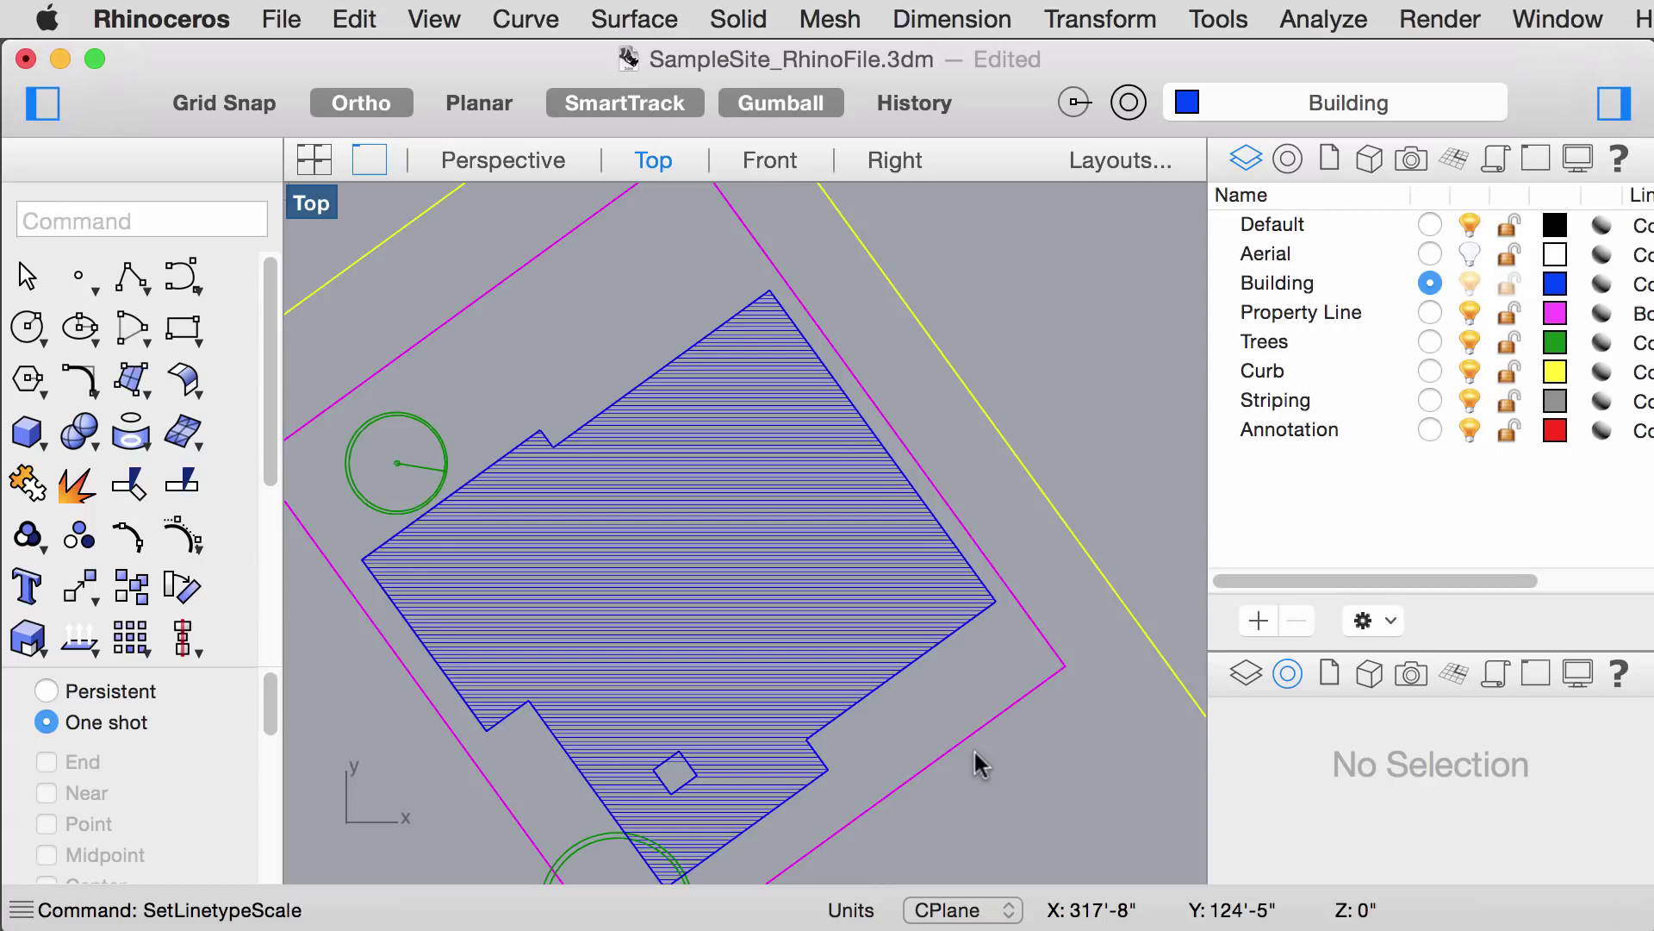
Step: Set the linetype scale to 96 with SetLinetypeScale
{"action": "left_click", "coordinate": [68, 207]}
{"action": "type", "text": "setlinetypescale"}
{"action": "key", "text": "Return"}
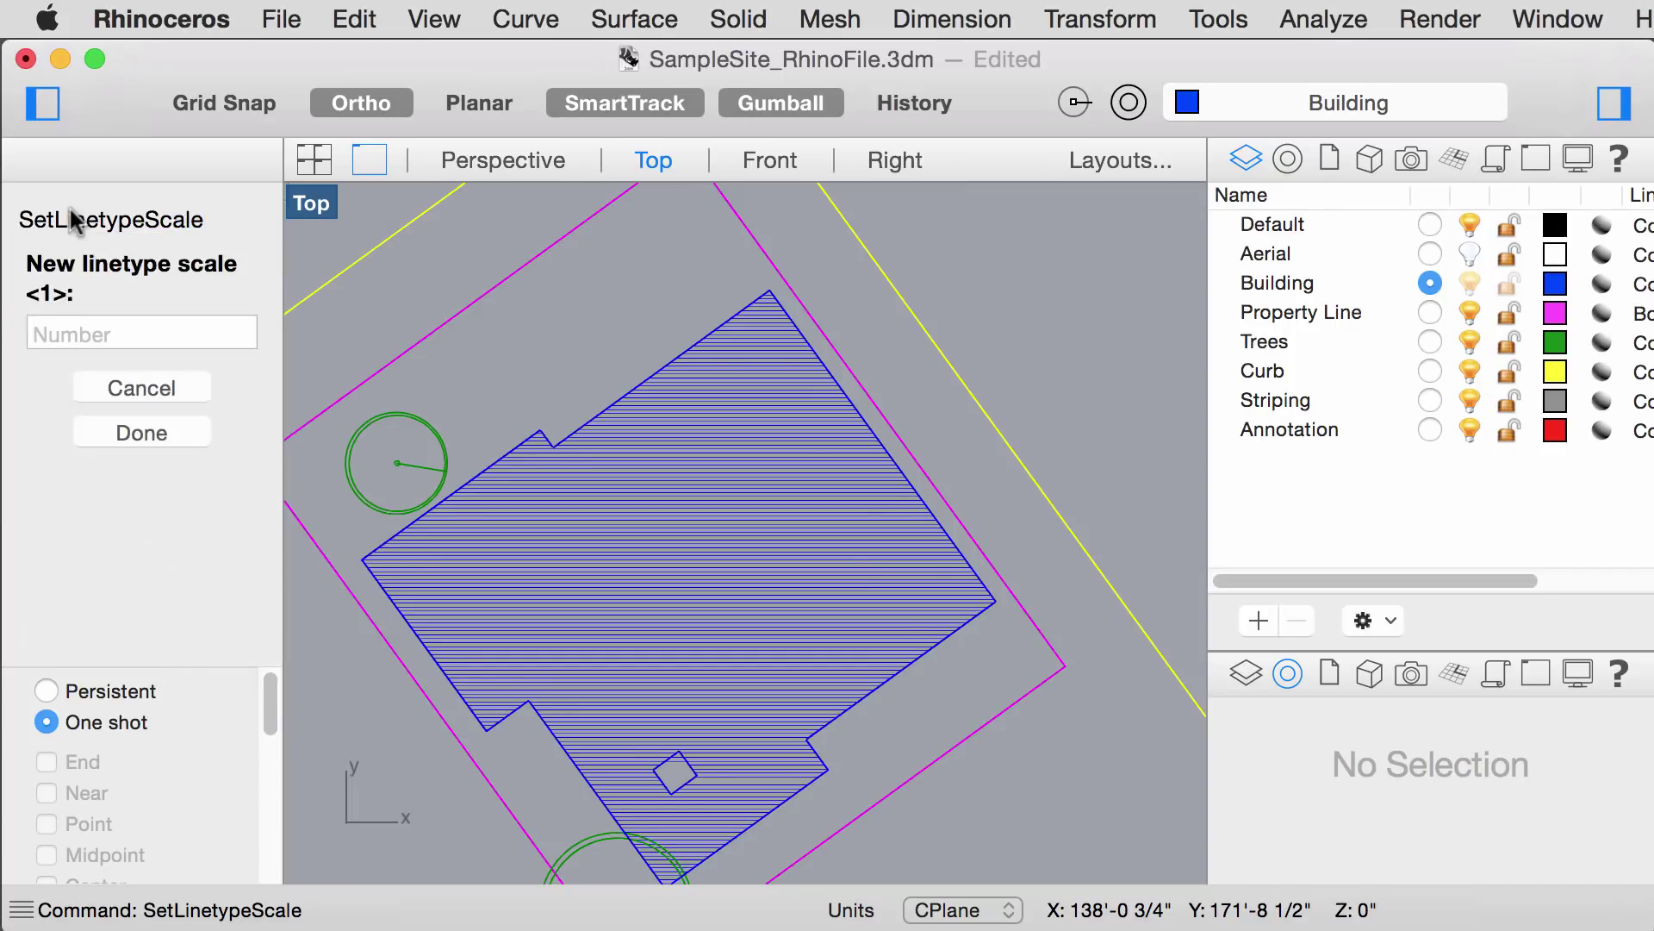
{"action": "left_click", "coordinate": [83, 330]}
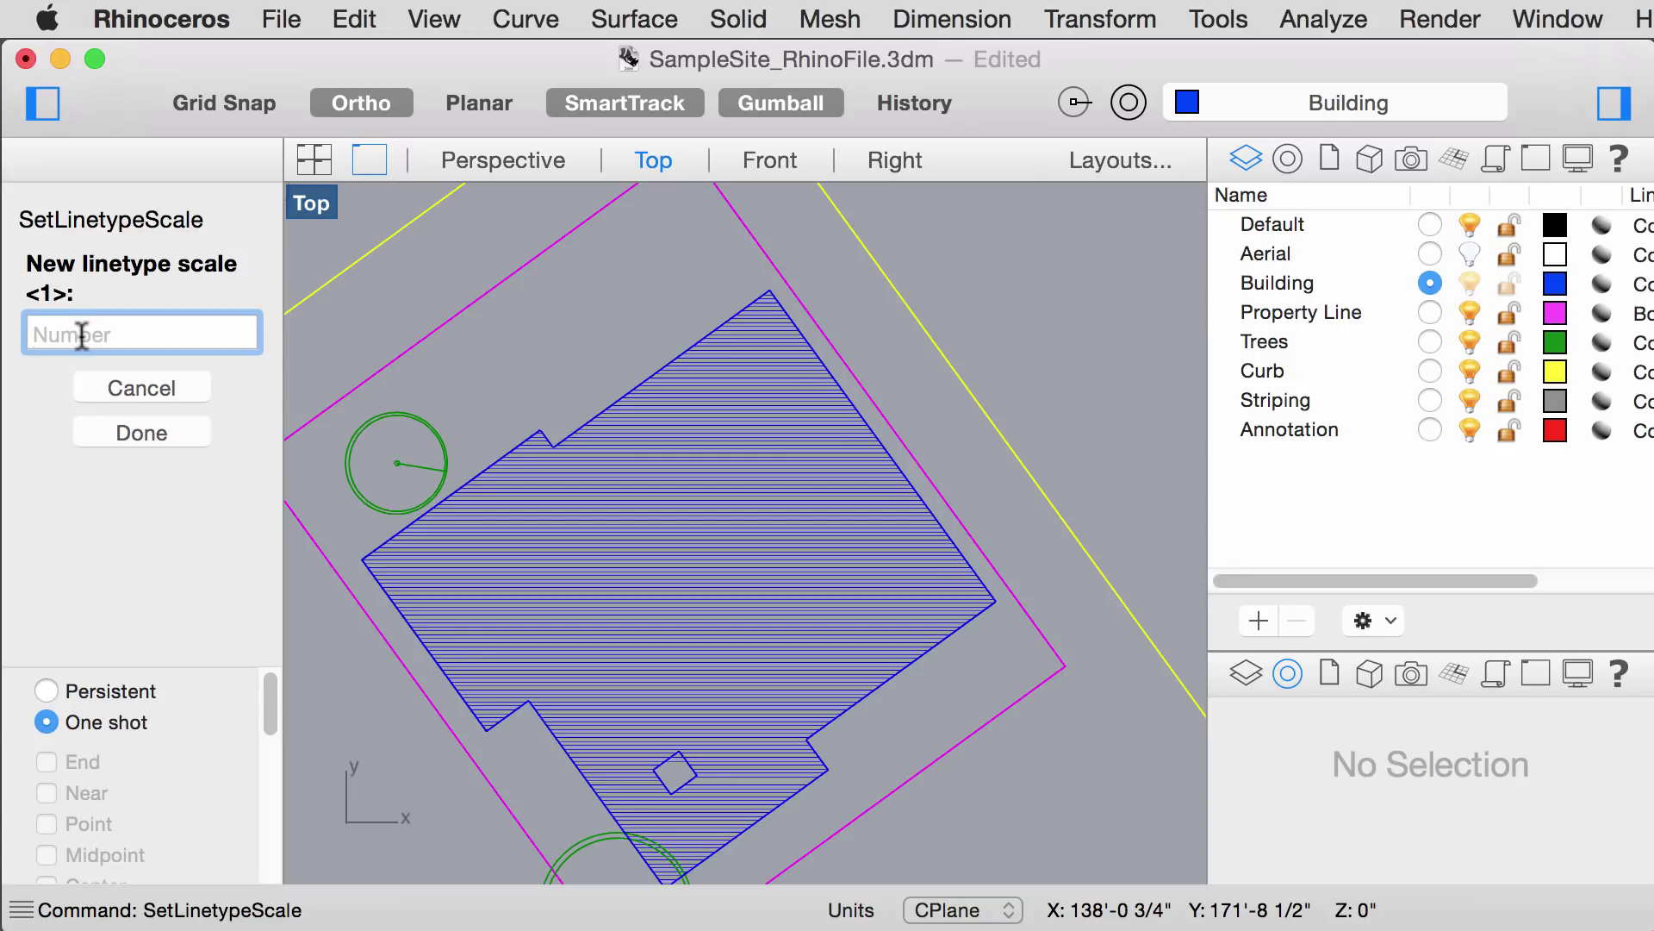
{"action": "type", "text": "96"}
{"action": "key", "text": "Return"}
Step: Frame the whole building in the Top view, checking its two yellow curves
{"action": "scroll", "coordinate": [1049, 666], "scroll_direction": "up", "scroll_amount": 5}
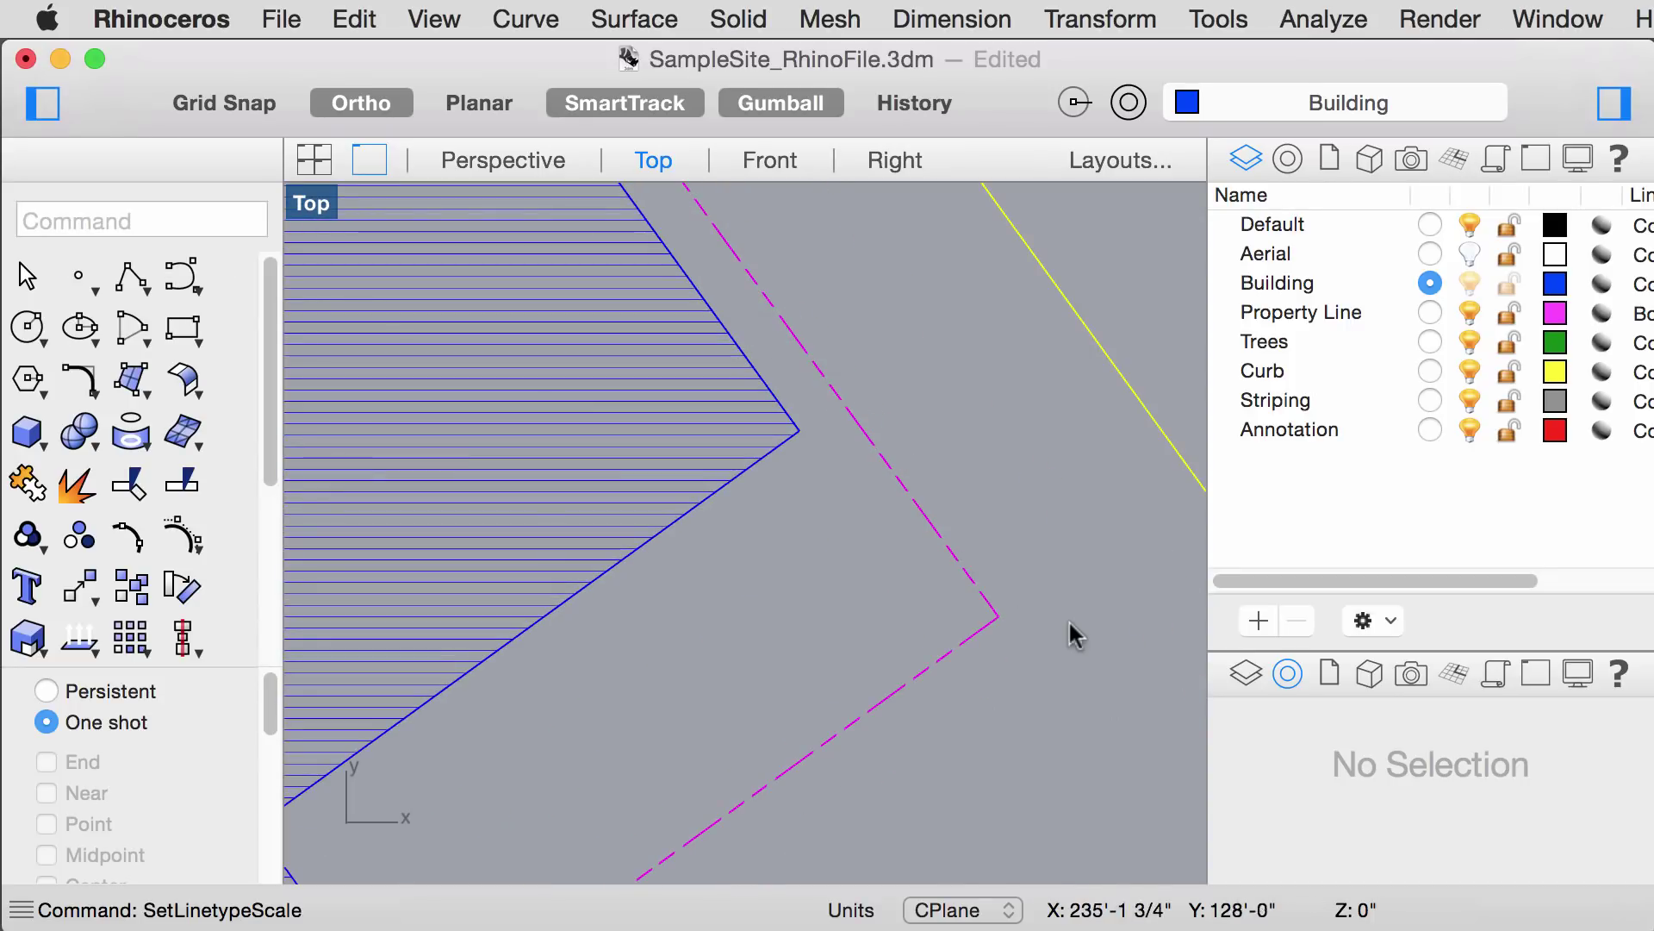
{"action": "left_click_drag", "start_coordinate": [887, 724], "coordinate": [1034, 620]}
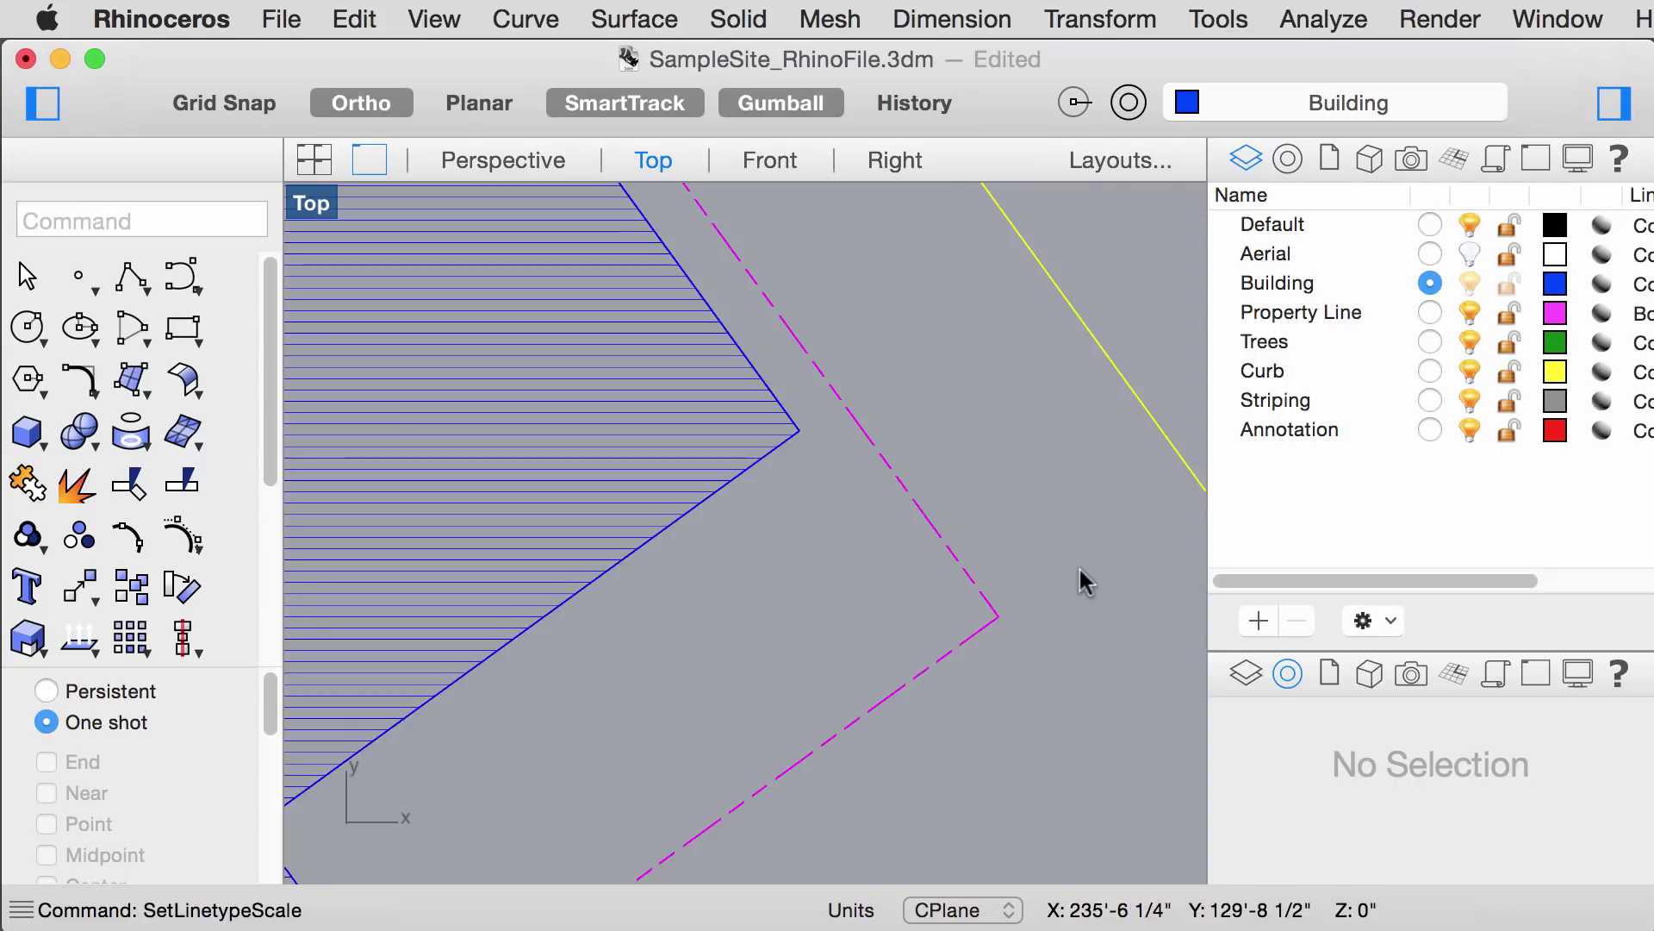
{"action": "scroll", "coordinate": [1078, 565], "scroll_direction": "down", "scroll_amount": 5}
{"action": "right_click_drag", "start_coordinate": [853, 561], "coordinate": [989, 635]}
{"action": "scroll", "coordinate": [617, 296], "scroll_direction": "up", "scroll_amount": 5}
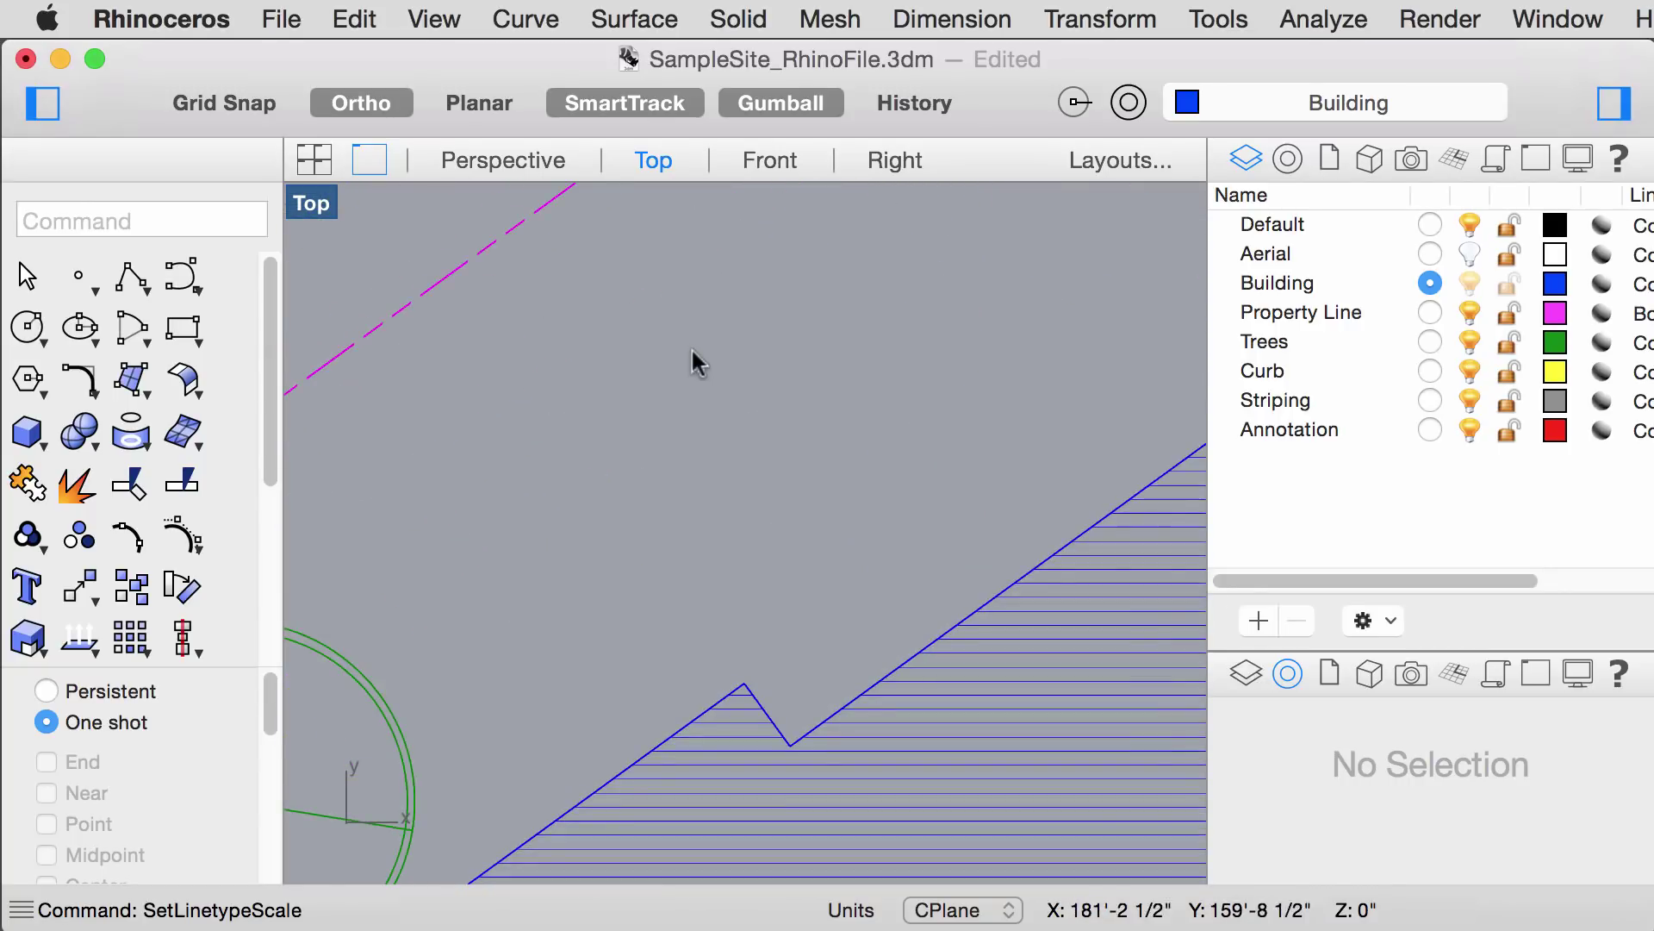
{"action": "scroll", "coordinate": [714, 483], "scroll_direction": "down", "scroll_amount": 5}
{"action": "right_click_drag", "start_coordinate": [717, 429], "coordinate": [562, 517]}
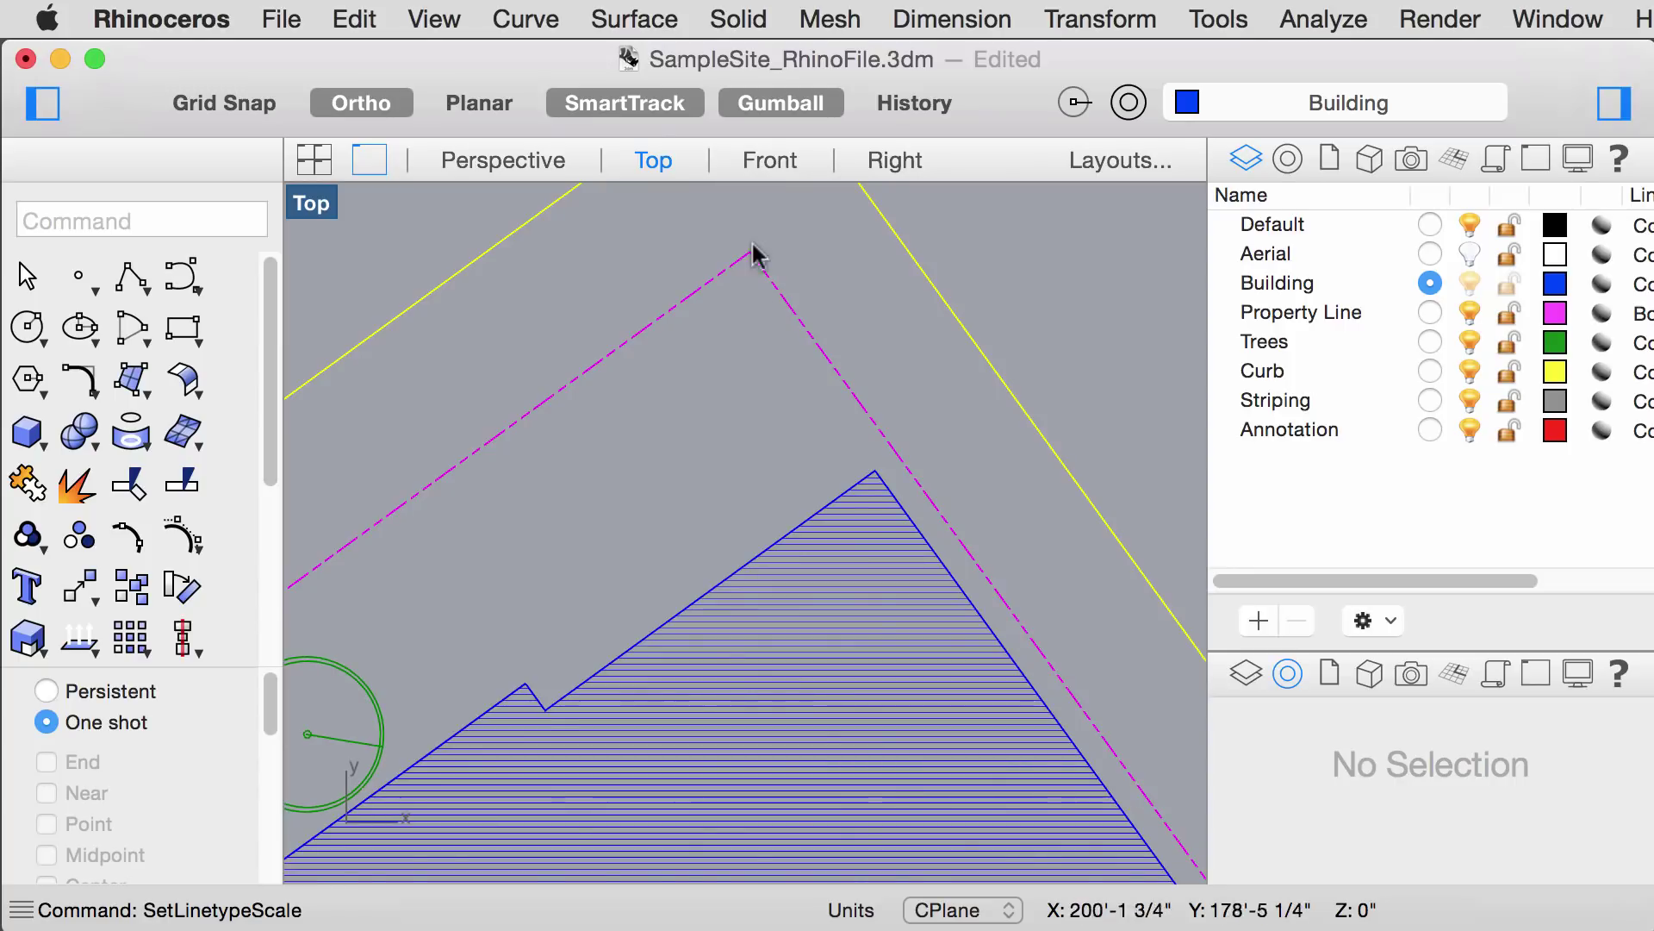
{"action": "left_click_drag", "start_coordinate": [971, 490], "coordinate": [887, 384]}
{"action": "key", "text": "Escape"}
{"action": "scroll", "coordinate": [783, 365], "scroll_direction": "down", "scroll_amount": 3}
{"action": "right_click_drag", "start_coordinate": [783, 365], "coordinate": [909, 355]}
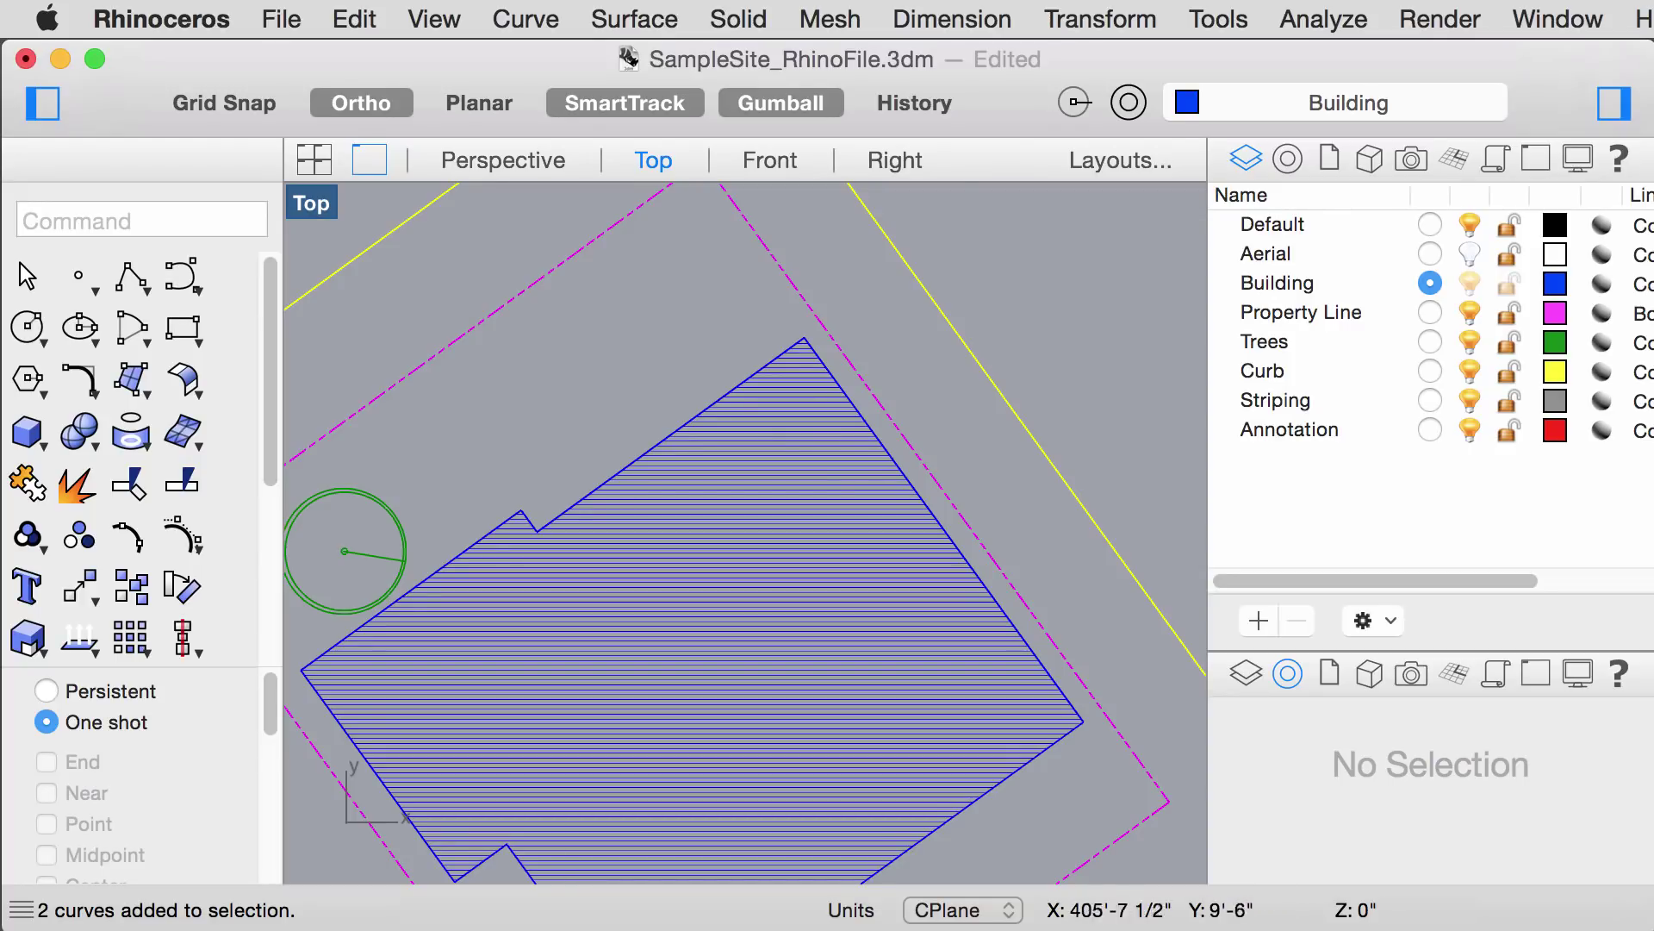
Step: Check the text-height and LTScale scale factor chart in Chrome, then return to Rhino
{"action": "key", "text": "super+Tab"}
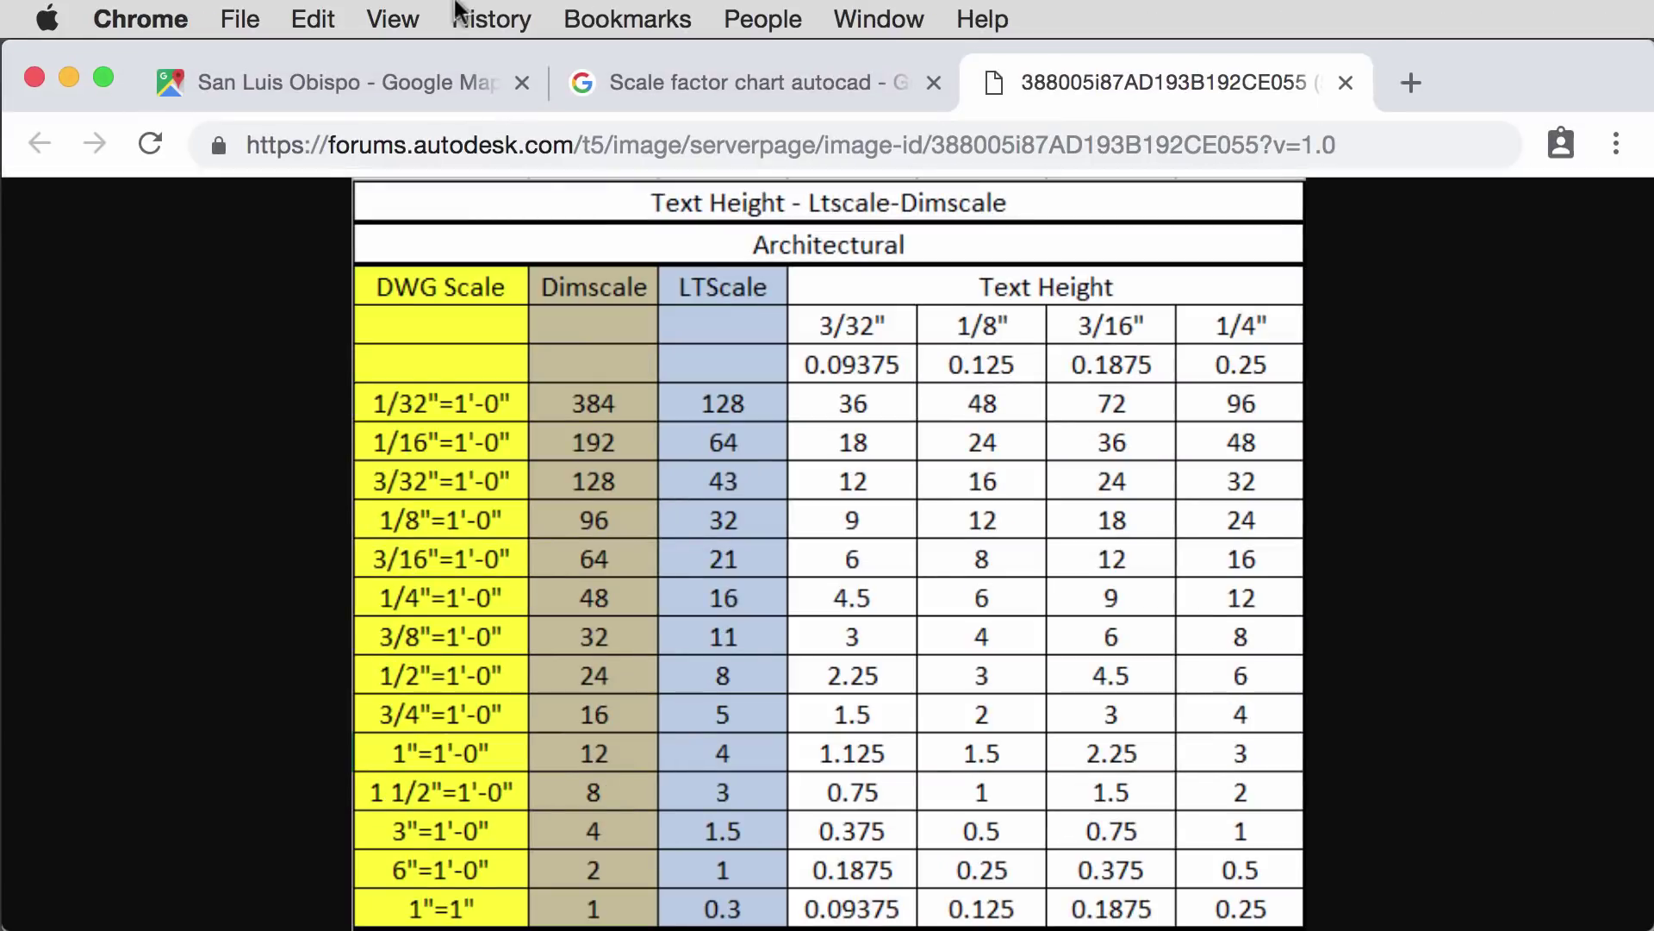
{"action": "left_click", "coordinate": [633, 90]}
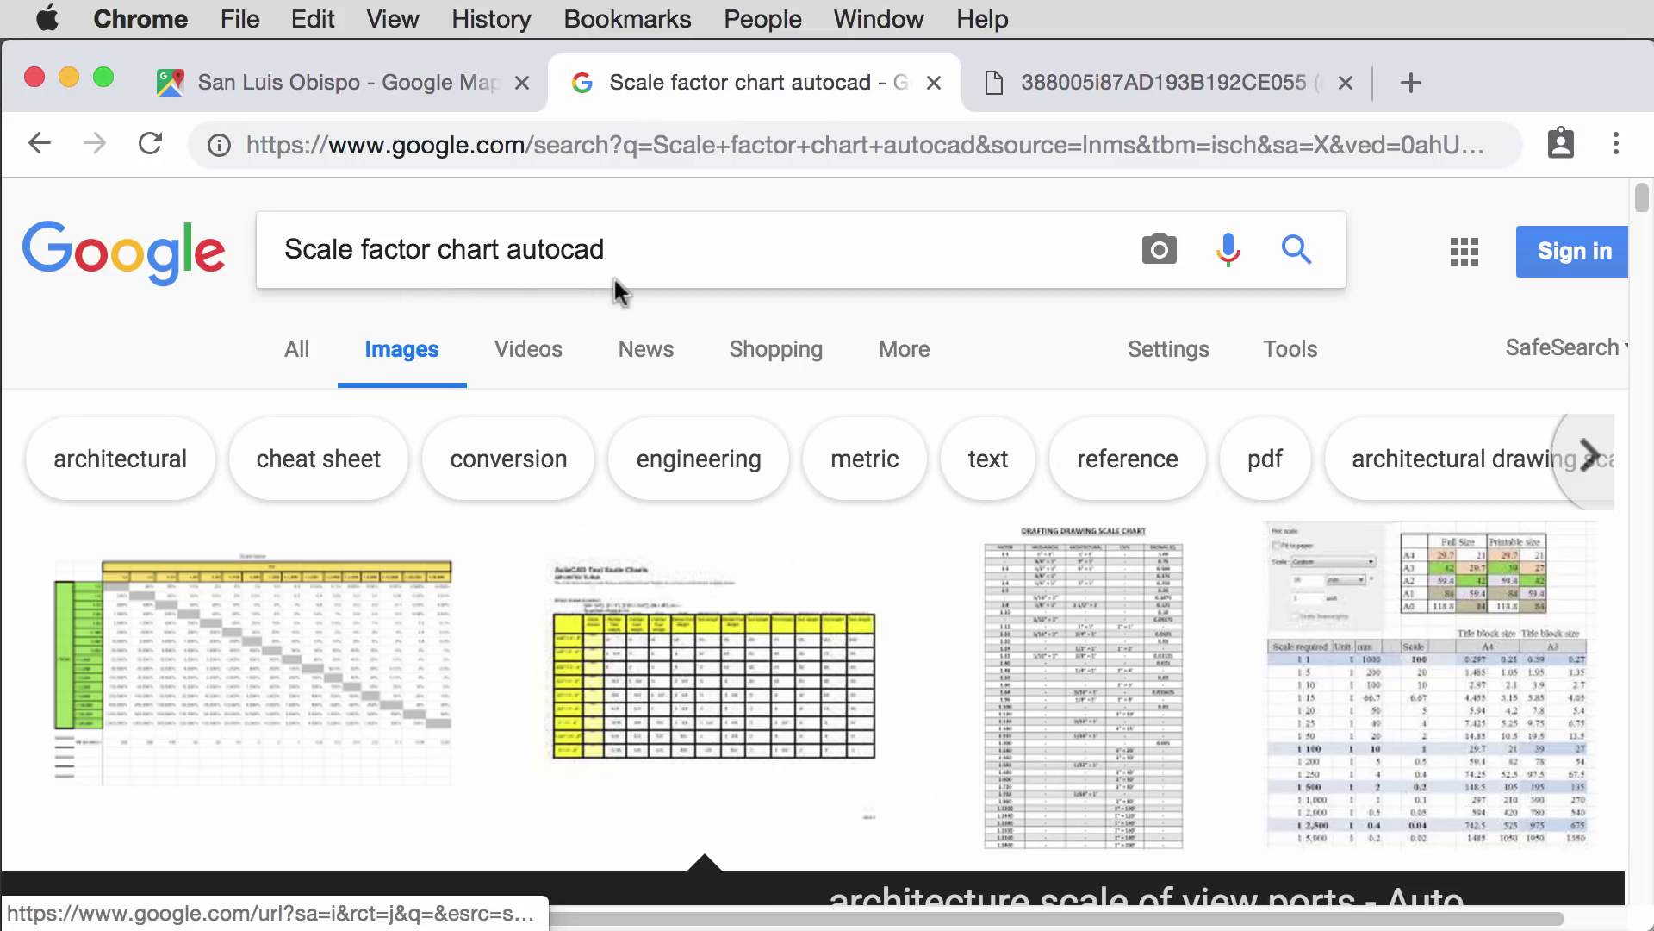
{"action": "left_click", "coordinate": [1062, 84]}
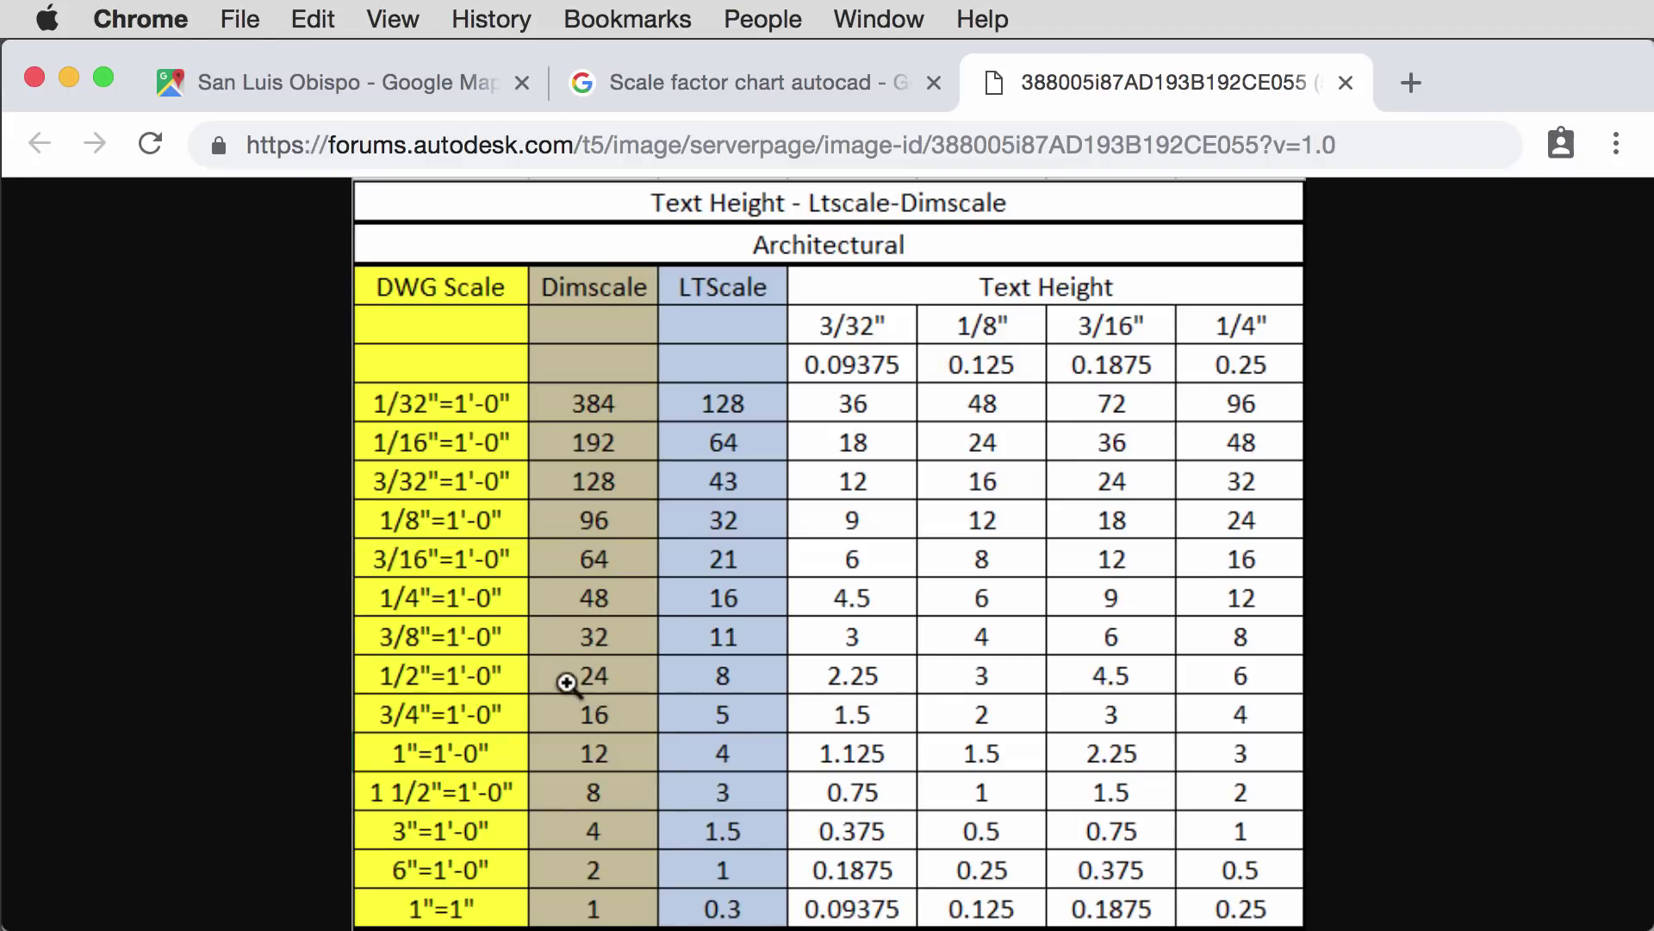
{"action": "left_click", "coordinate": [69, 78]}
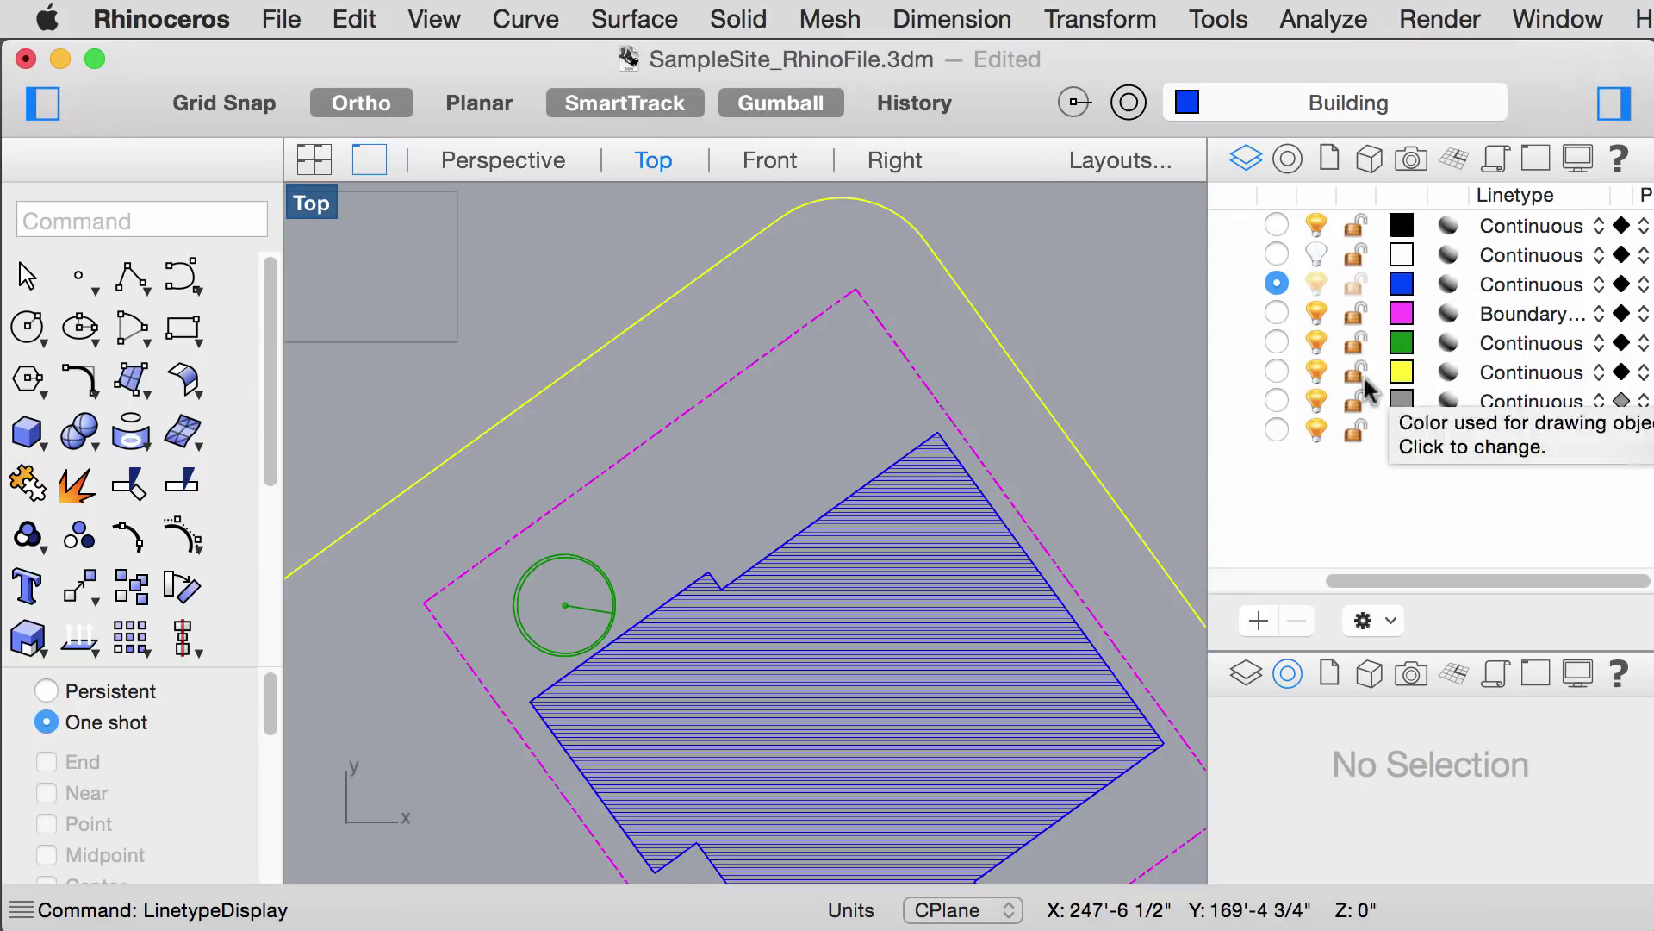
Step: Select the yellow curb curve and find its Linetype setting in Properties
{"action": "left_click", "coordinate": [995, 351]}
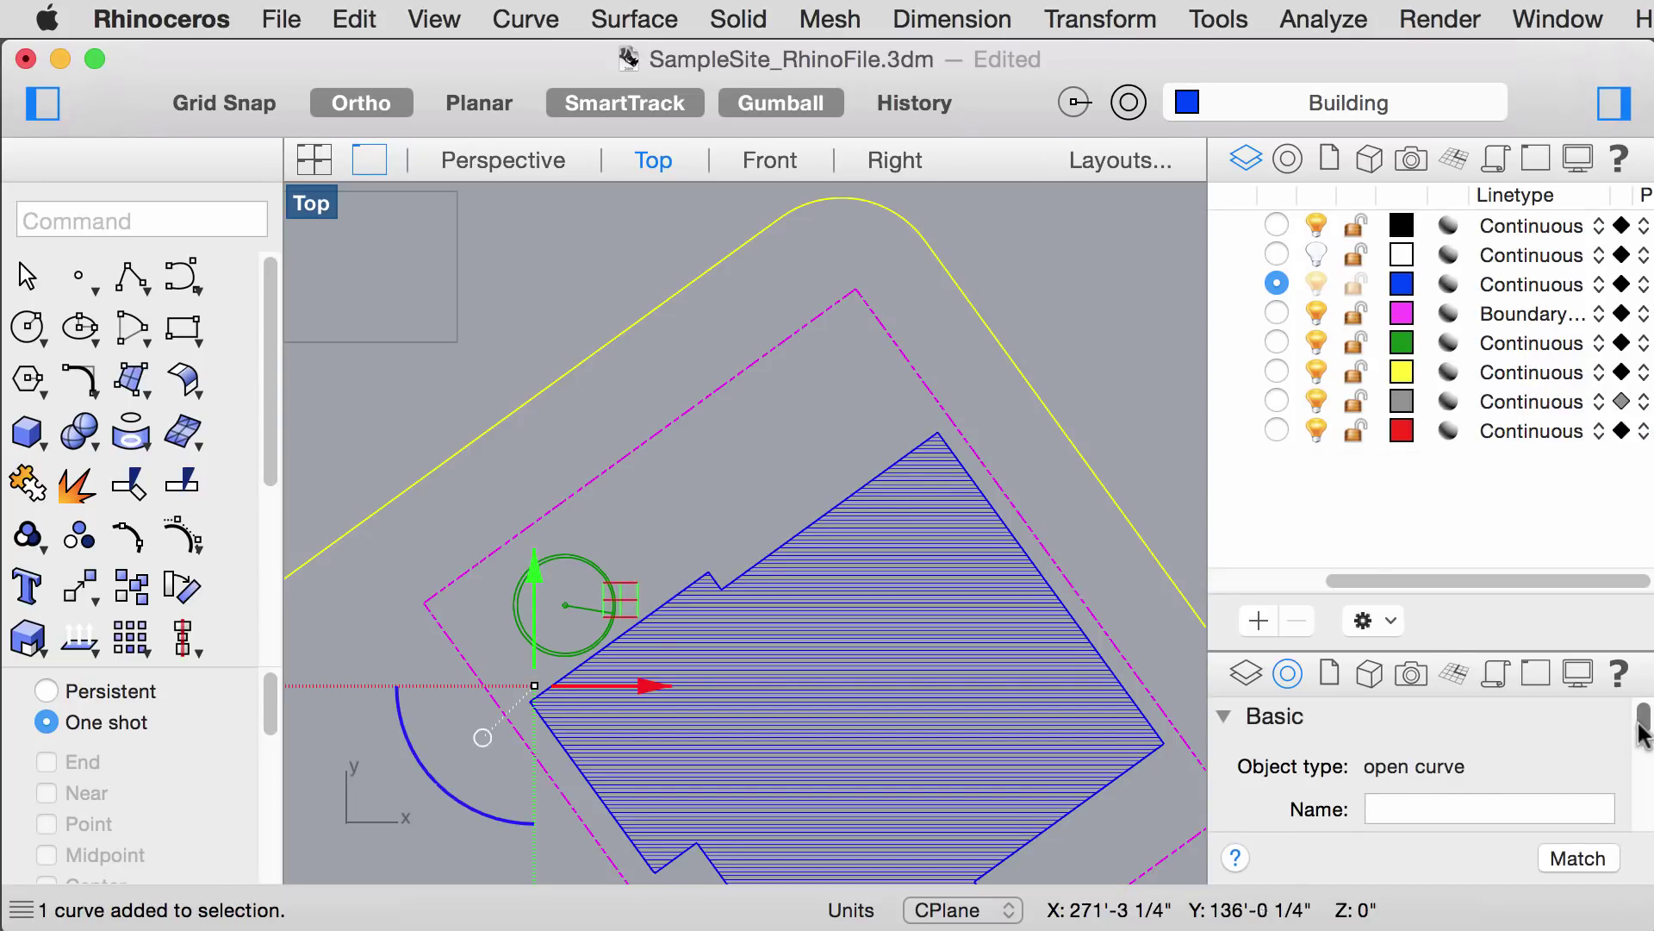
{"action": "left_click_drag", "start_coordinate": [1642, 733], "coordinate": [1642, 744]}
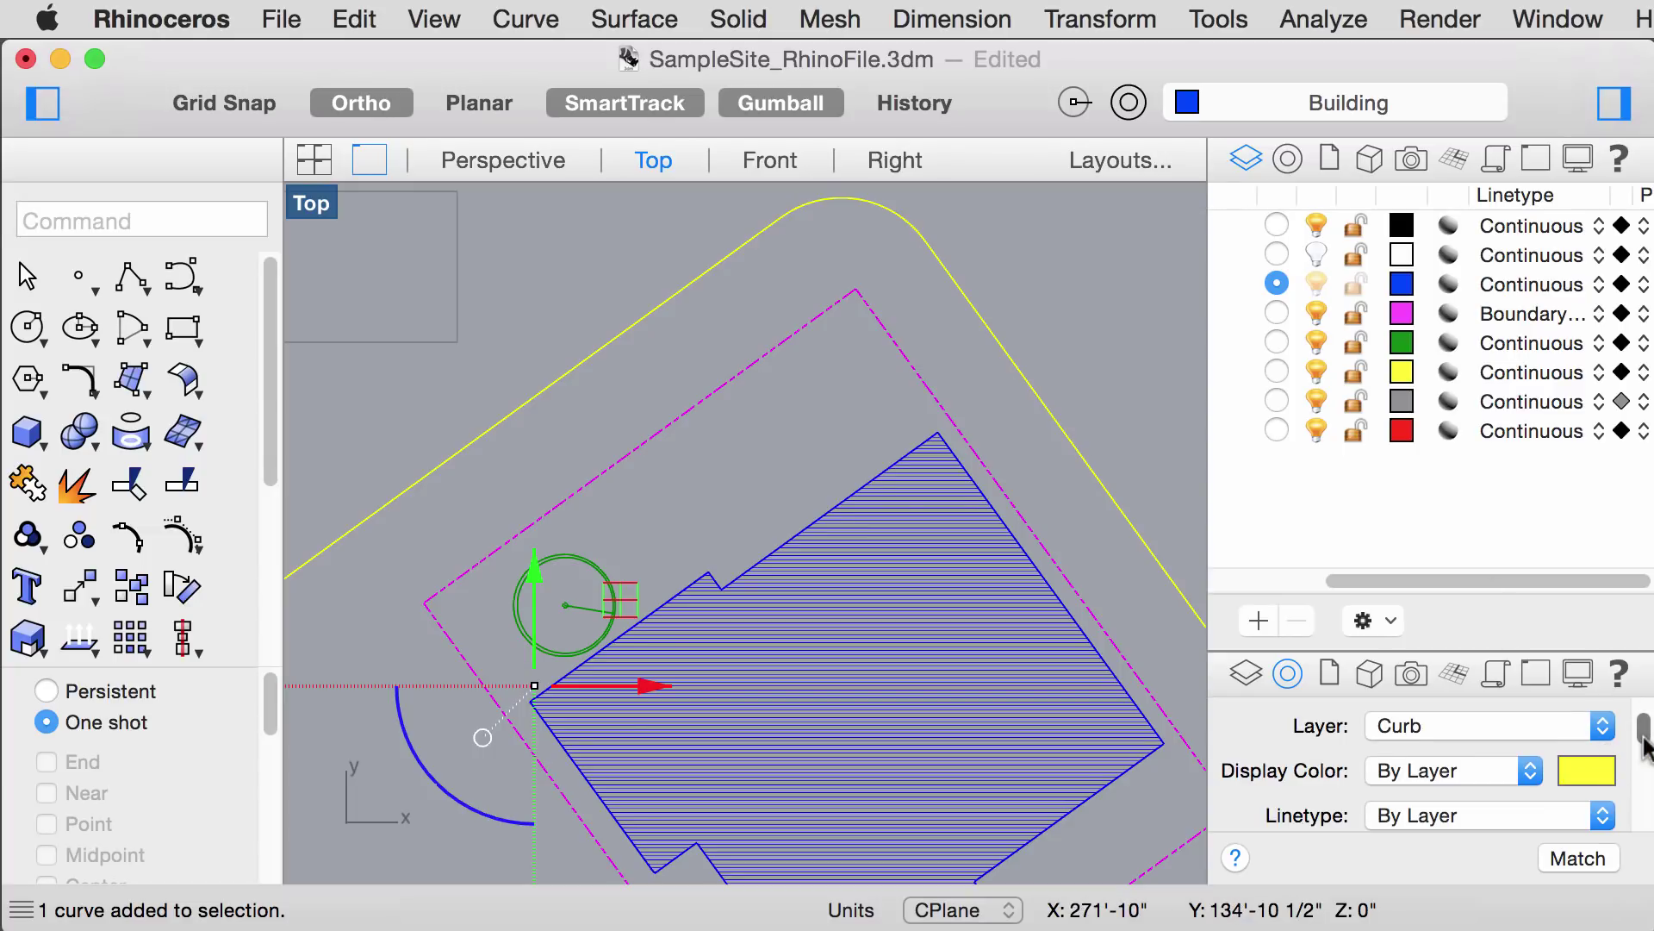
{"action": "left_click", "coordinate": [1603, 816]}
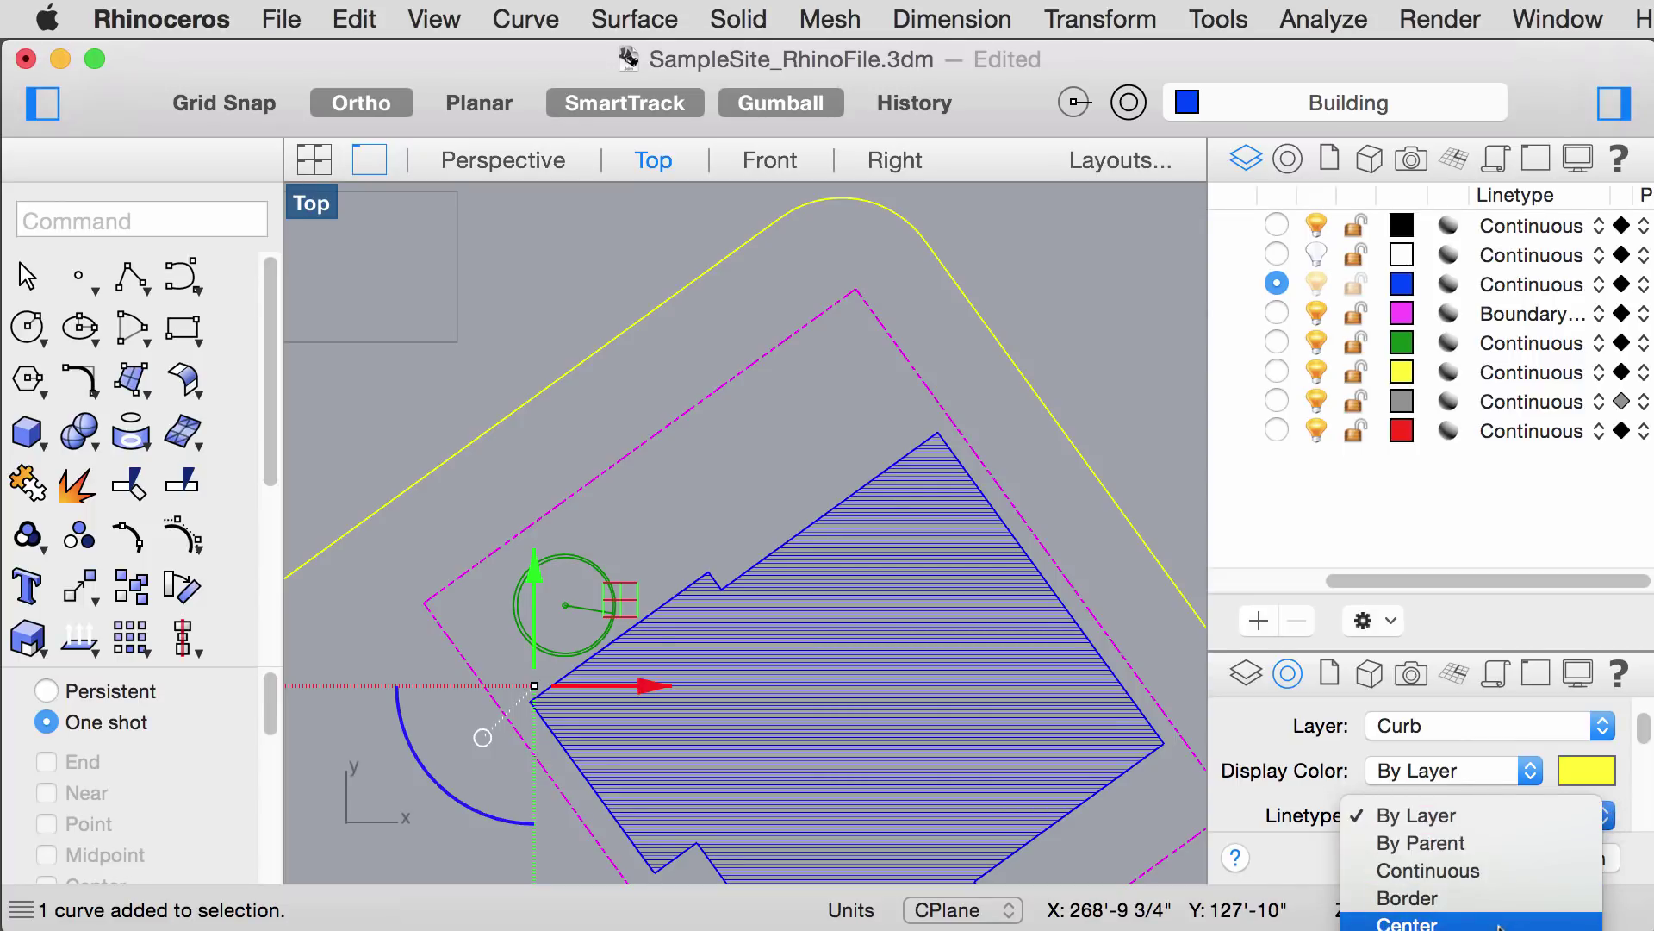
{"action": "left_click", "coordinate": [1643, 771]}
{"action": "scroll", "coordinate": [1644, 759], "scroll_direction": "down", "scroll_amount": 3}
{"action": "scroll", "coordinate": [1644, 758], "scroll_direction": "up", "scroll_amount": 3}
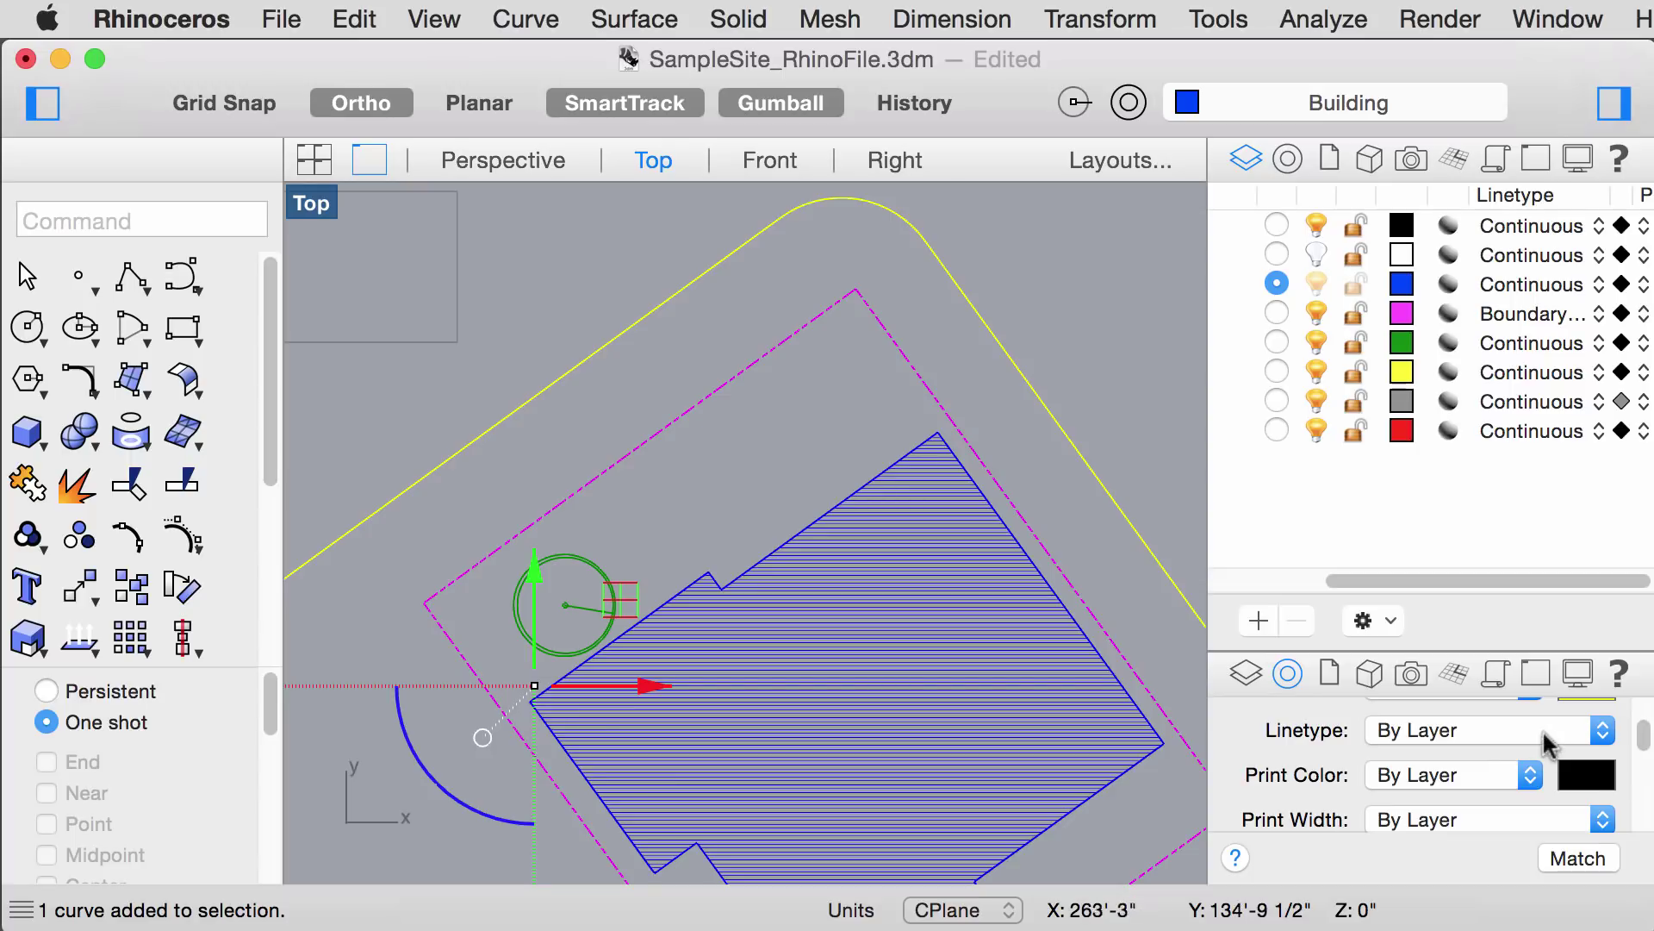
Step: Give the curb curve a Dashed linetype override and reselect it to check the dashes
{"action": "left_click", "coordinate": [1601, 729]}
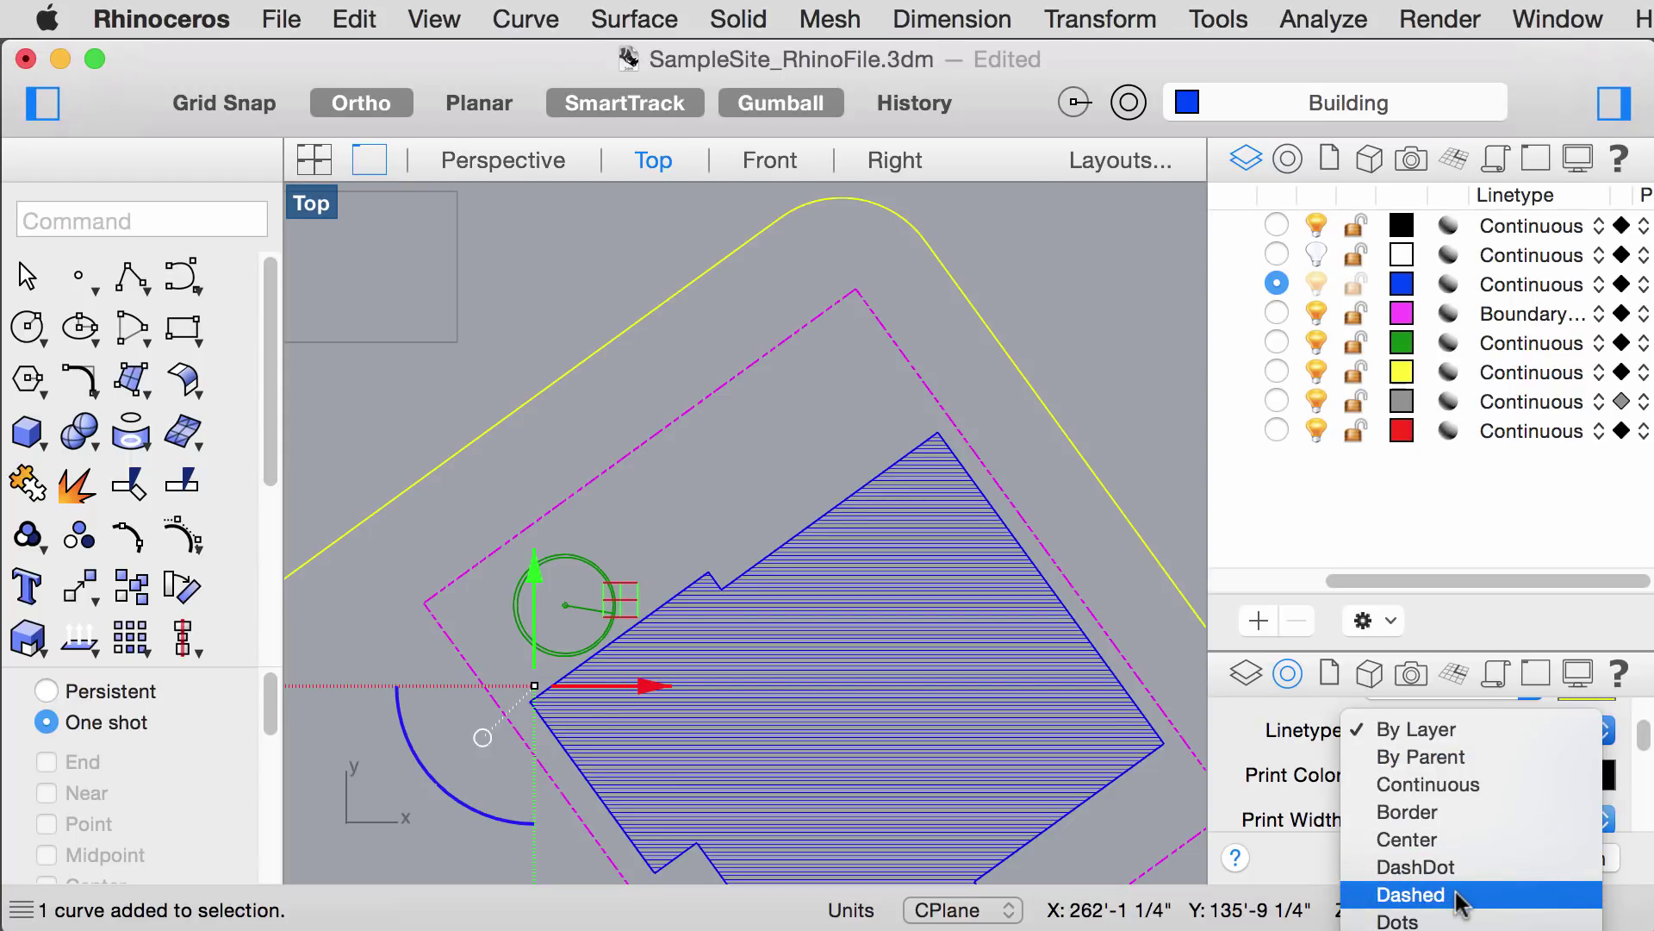
{"action": "scroll", "coordinate": [1455, 897], "scroll_direction": "down", "scroll_amount": 3}
{"action": "key", "text": "Return"}
{"action": "left_click", "coordinate": [1163, 491]}
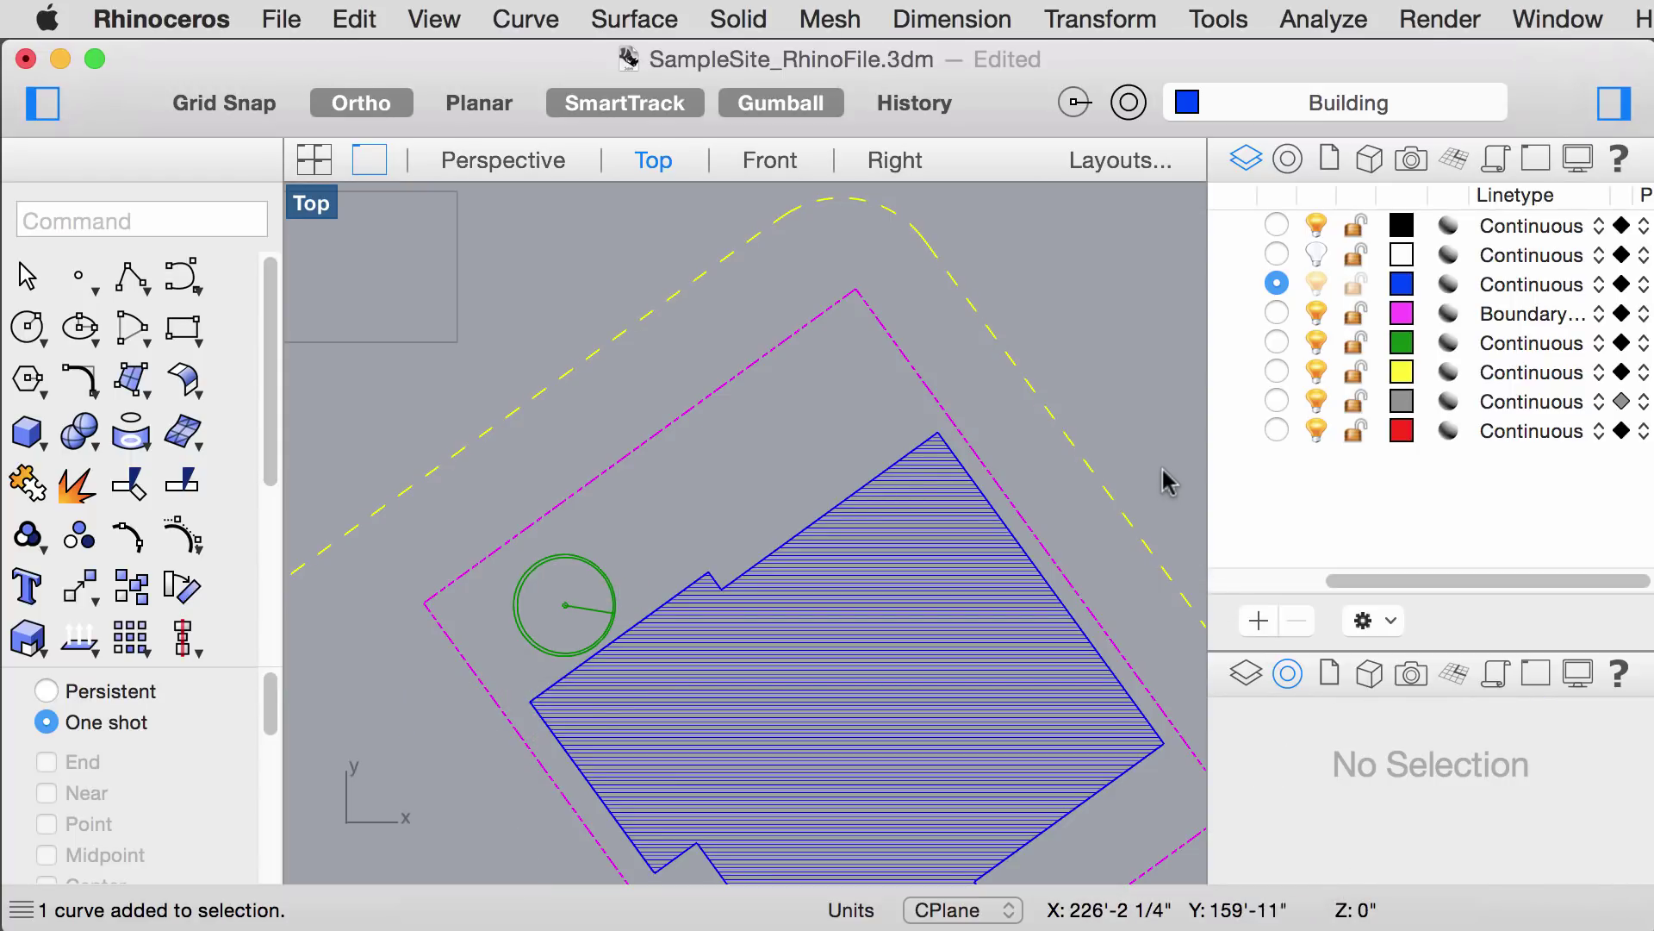
{"action": "left_click", "coordinate": [1111, 507]}
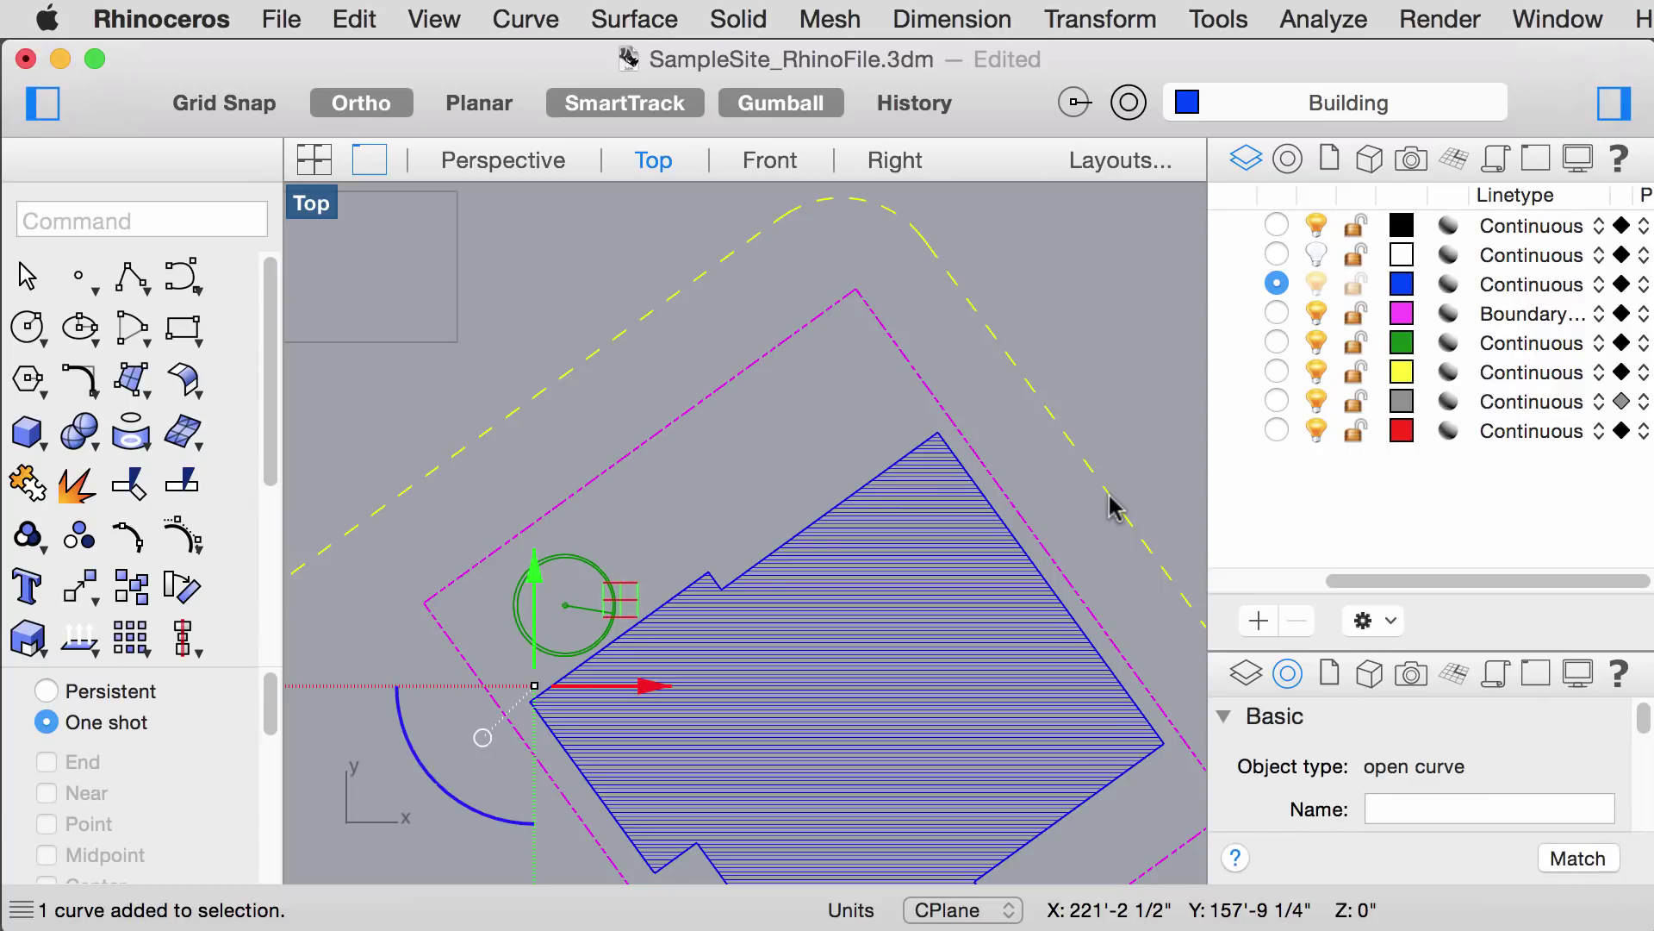
{"action": "left_click_drag", "start_coordinate": [1640, 722], "coordinate": [1640, 751]}
{"action": "left_click", "coordinate": [1517, 762]}
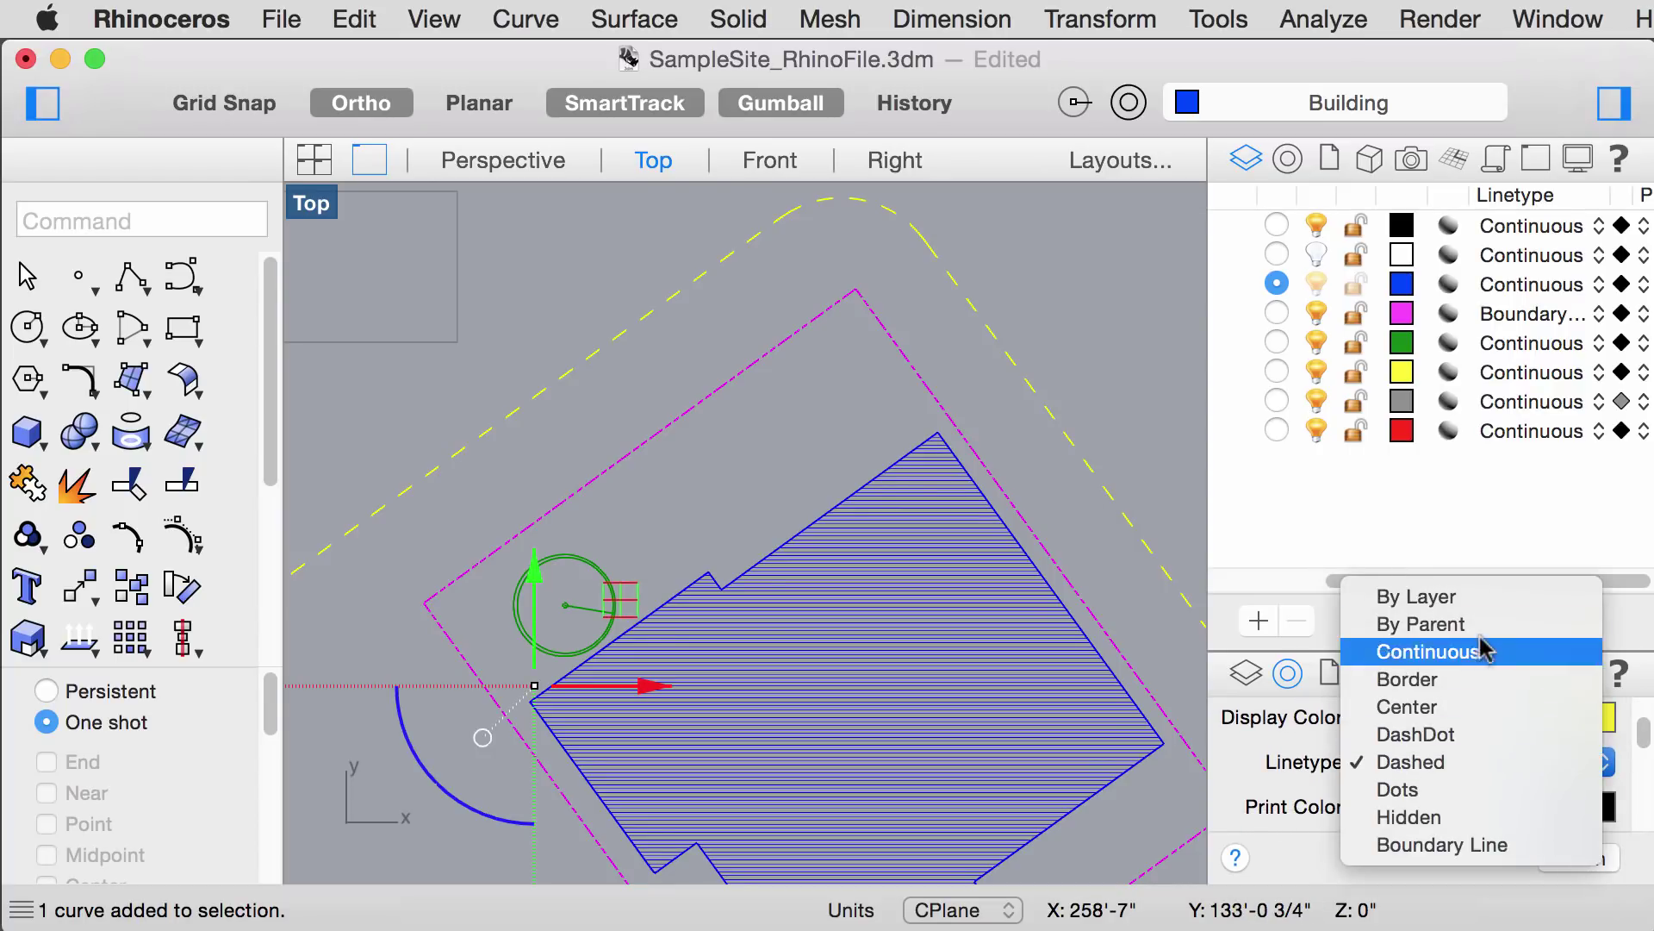
Step: Turn off Pattern By Segment in LinetypeDisplay, keeping linetypes displayed
{"action": "left_click", "coordinate": [1477, 596]}
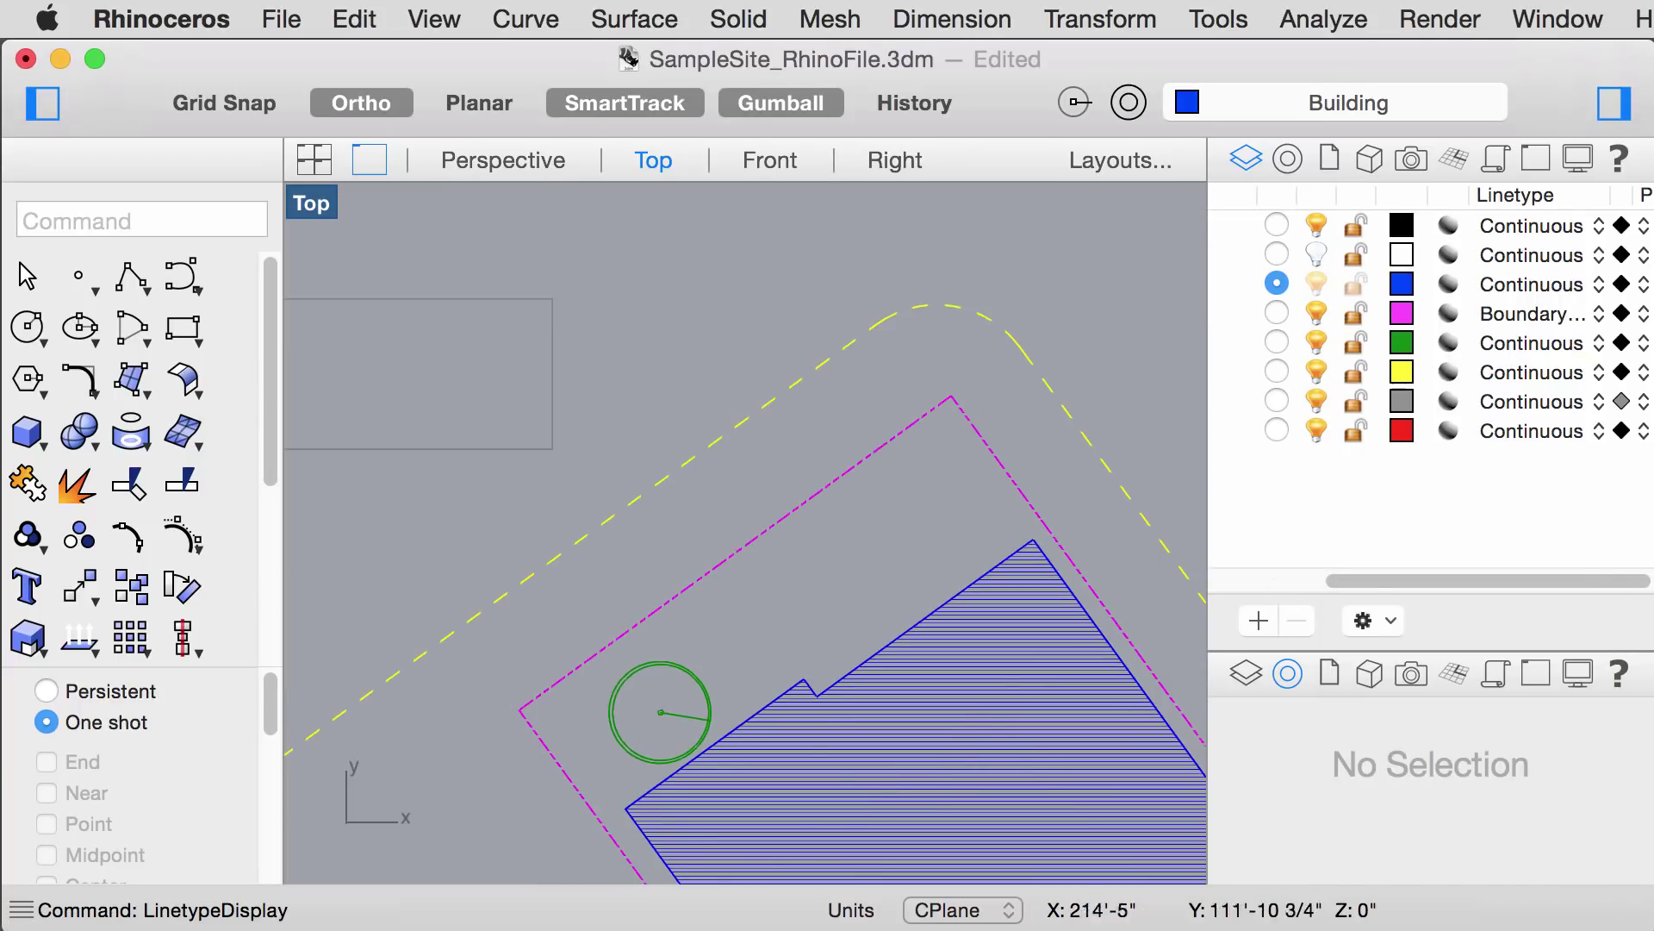
{"action": "left_click", "coordinate": [129, 229]}
{"action": "type", "text": "linetypedis"}
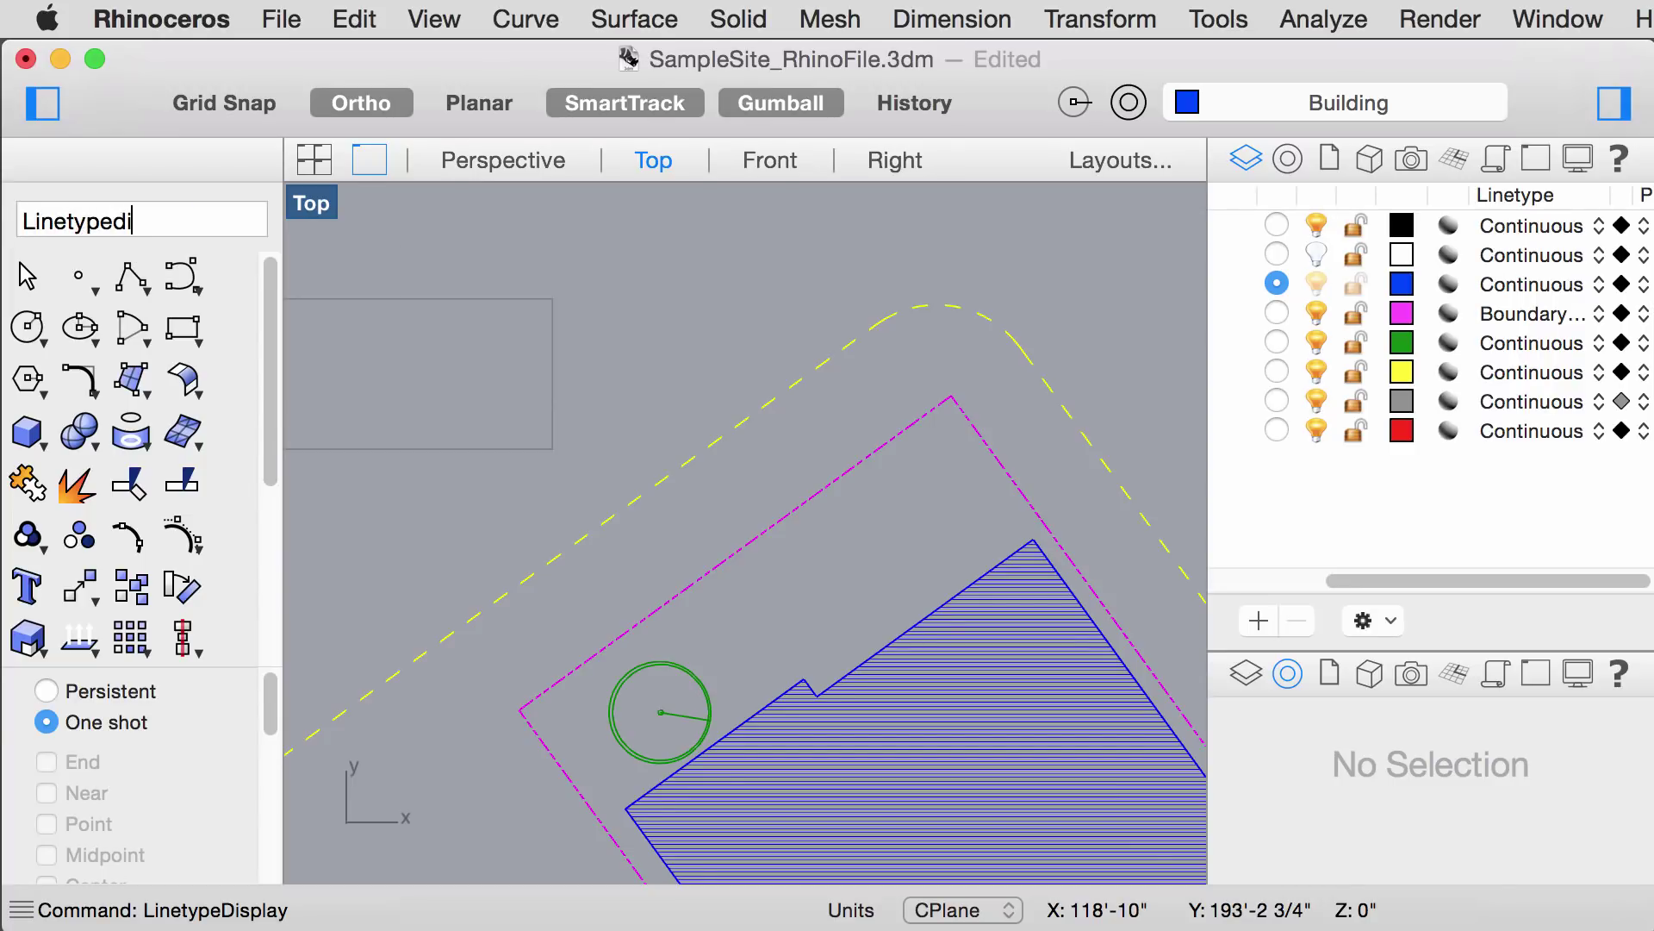
{"action": "key", "text": "Return"}
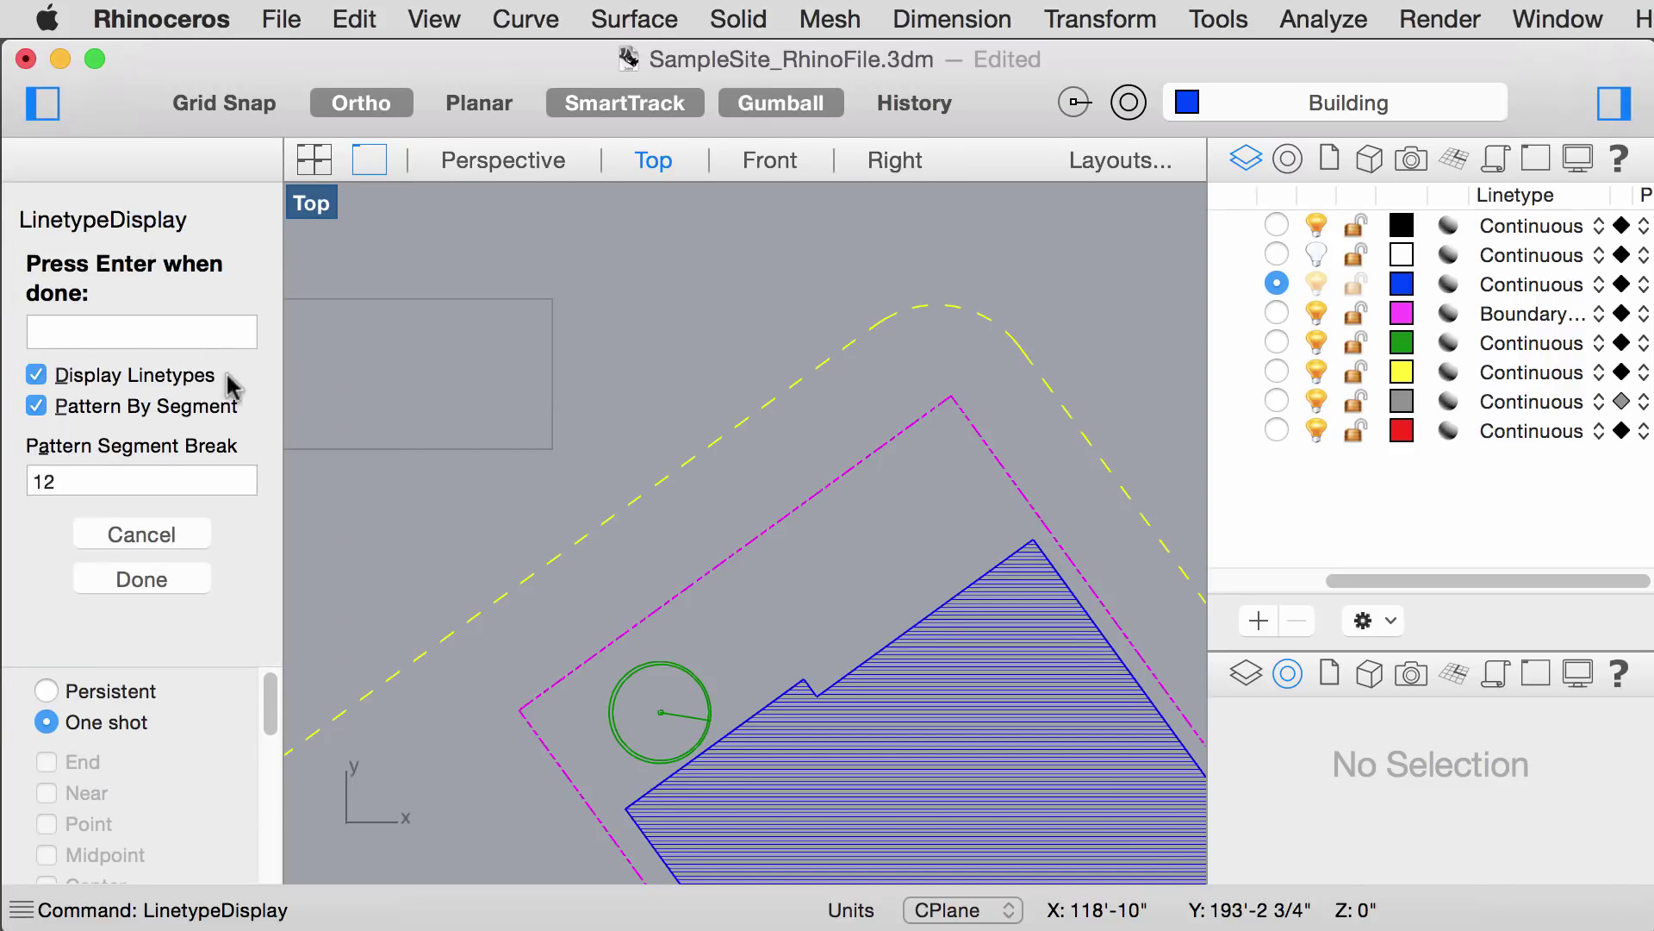
{"action": "left_click", "coordinate": [37, 405]}
{"action": "left_click", "coordinate": [164, 584]}
Step: Pan and zoom the Top view so the whole building and property are centred
{"action": "scroll", "coordinate": [871, 399], "scroll_direction": "right", "scroll_amount": 5}
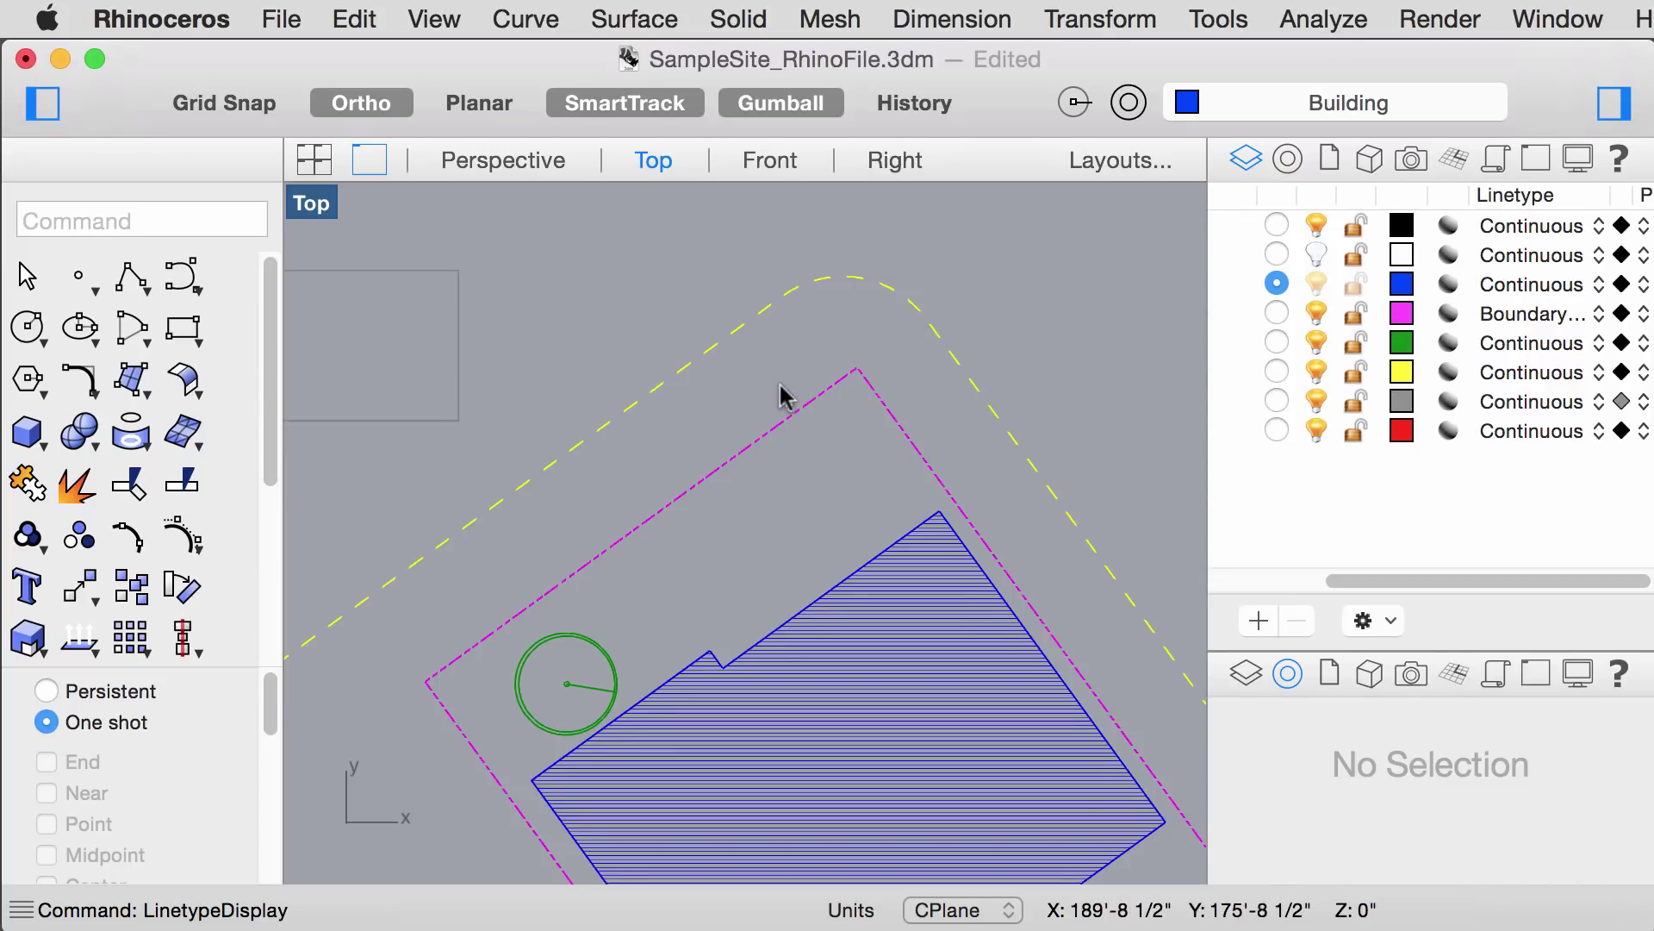
{"action": "right_click_drag", "start_coordinate": [779, 388], "coordinate": [726, 357]}
{"action": "scroll", "coordinate": [741, 388], "scroll_direction": "down", "scroll_amount": 5}
{"action": "scroll", "coordinate": [948, 439], "scroll_direction": "down", "scroll_amount": 2}
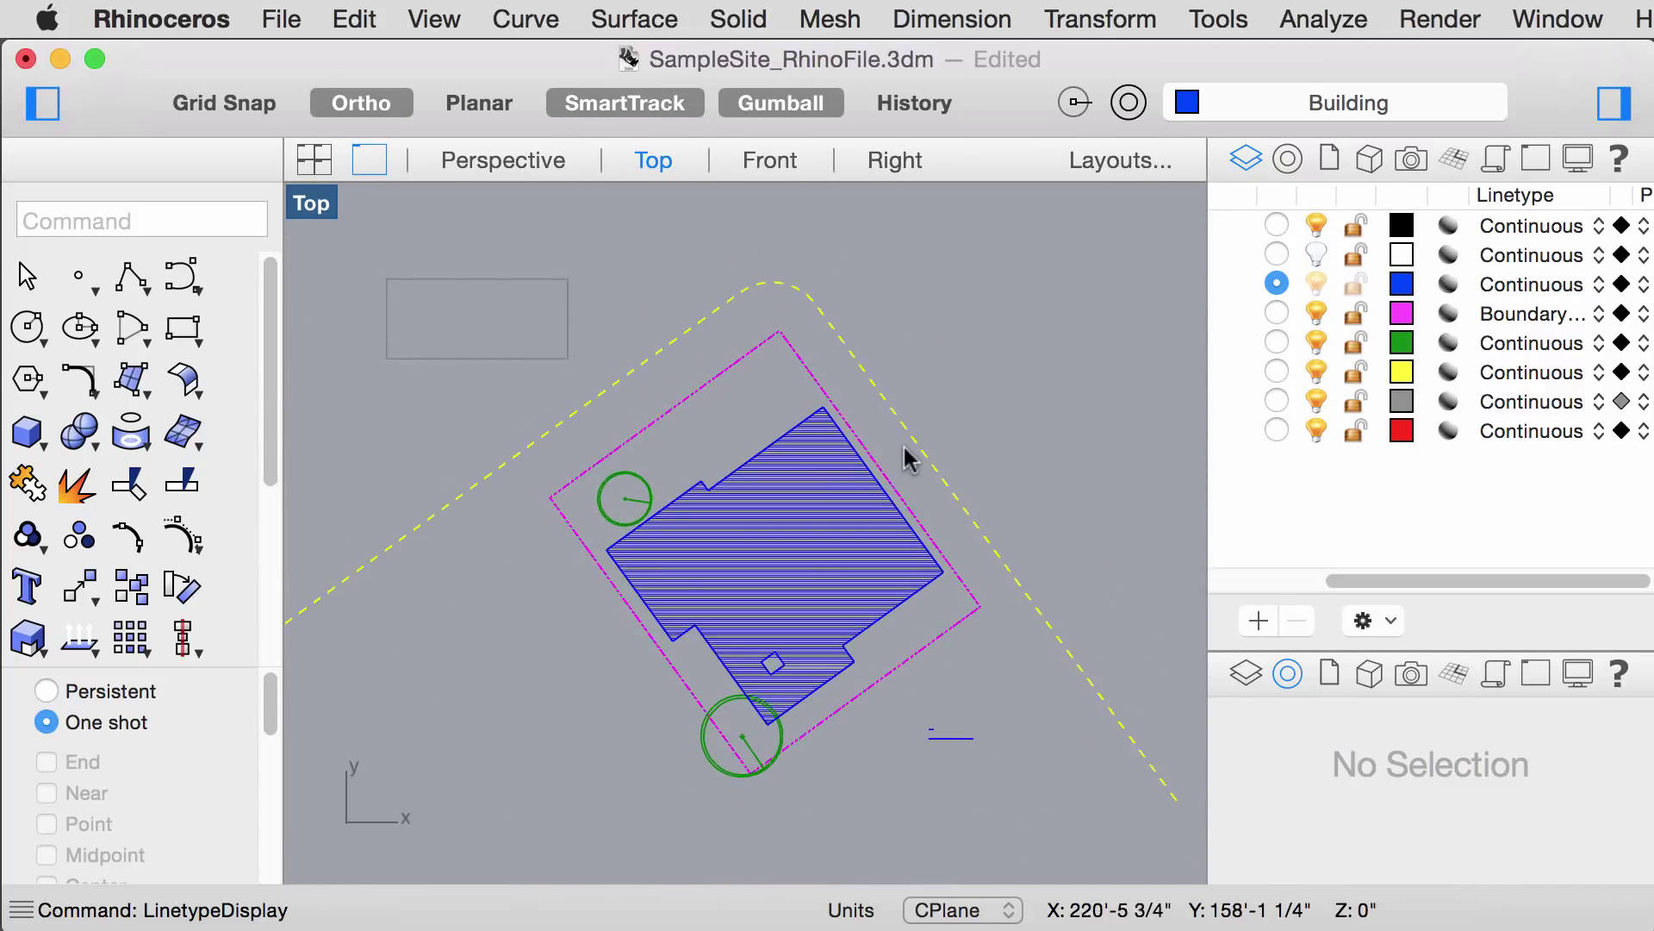
{"action": "scroll", "coordinate": [900, 453], "scroll_direction": "up", "scroll_amount": 3}
{"action": "right_click_drag", "start_coordinate": [894, 448], "coordinate": [942, 443]}
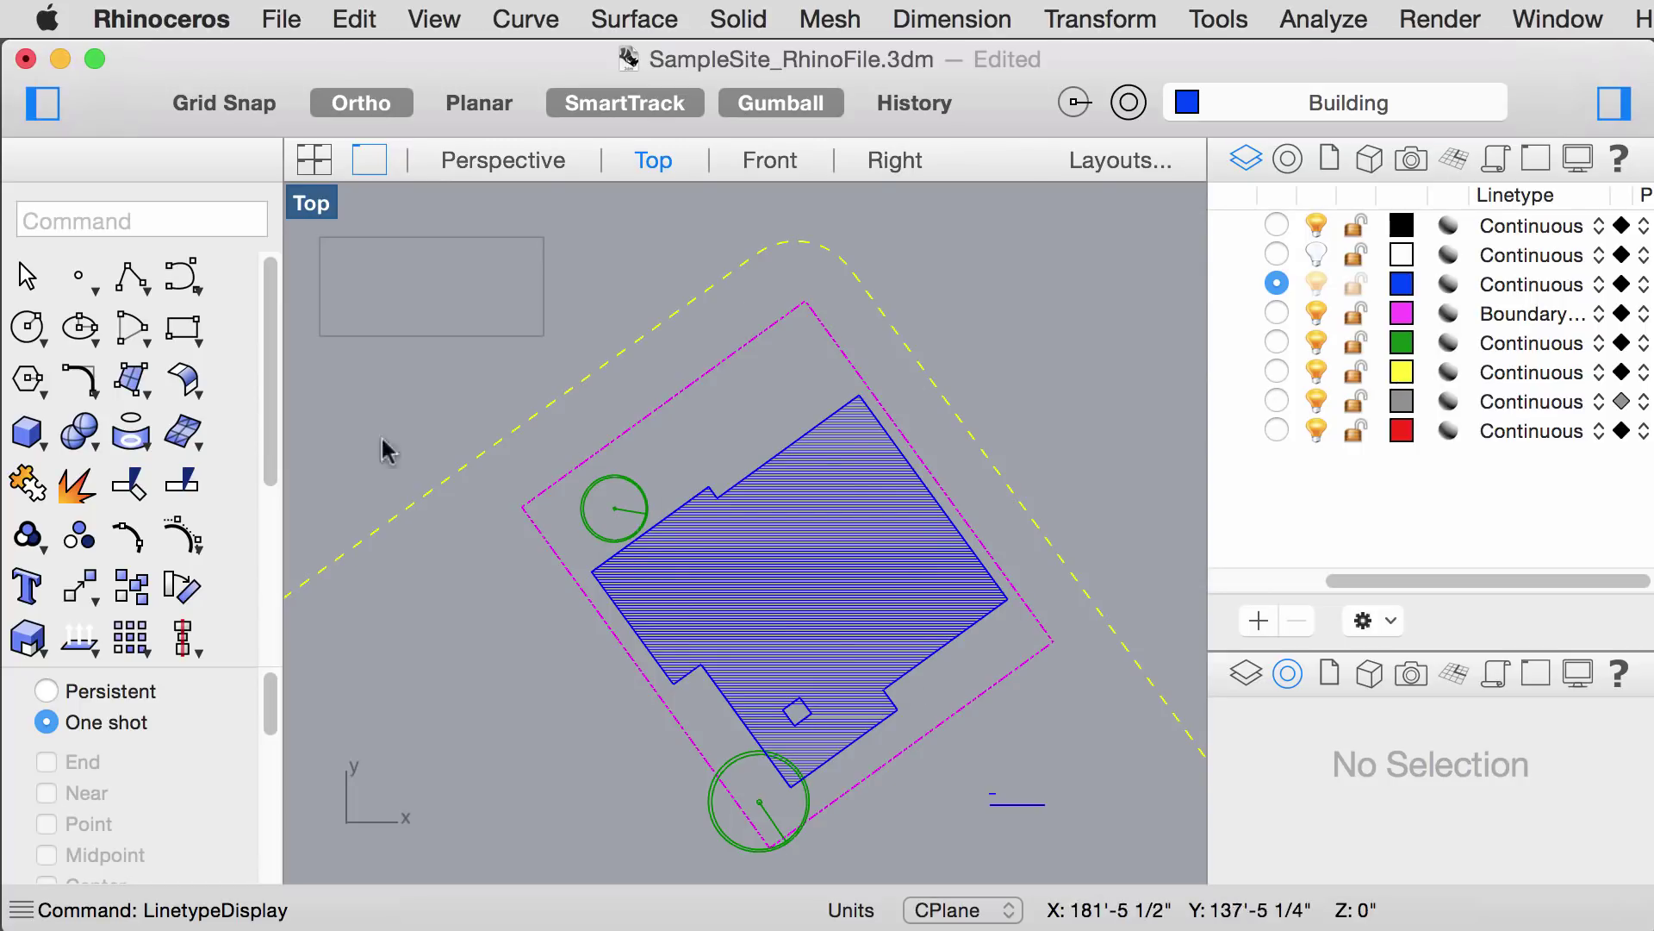
{"action": "left_click", "coordinate": [93, 220]}
{"action": "type", "text": "units"}
{"action": "key", "text": "Return"}
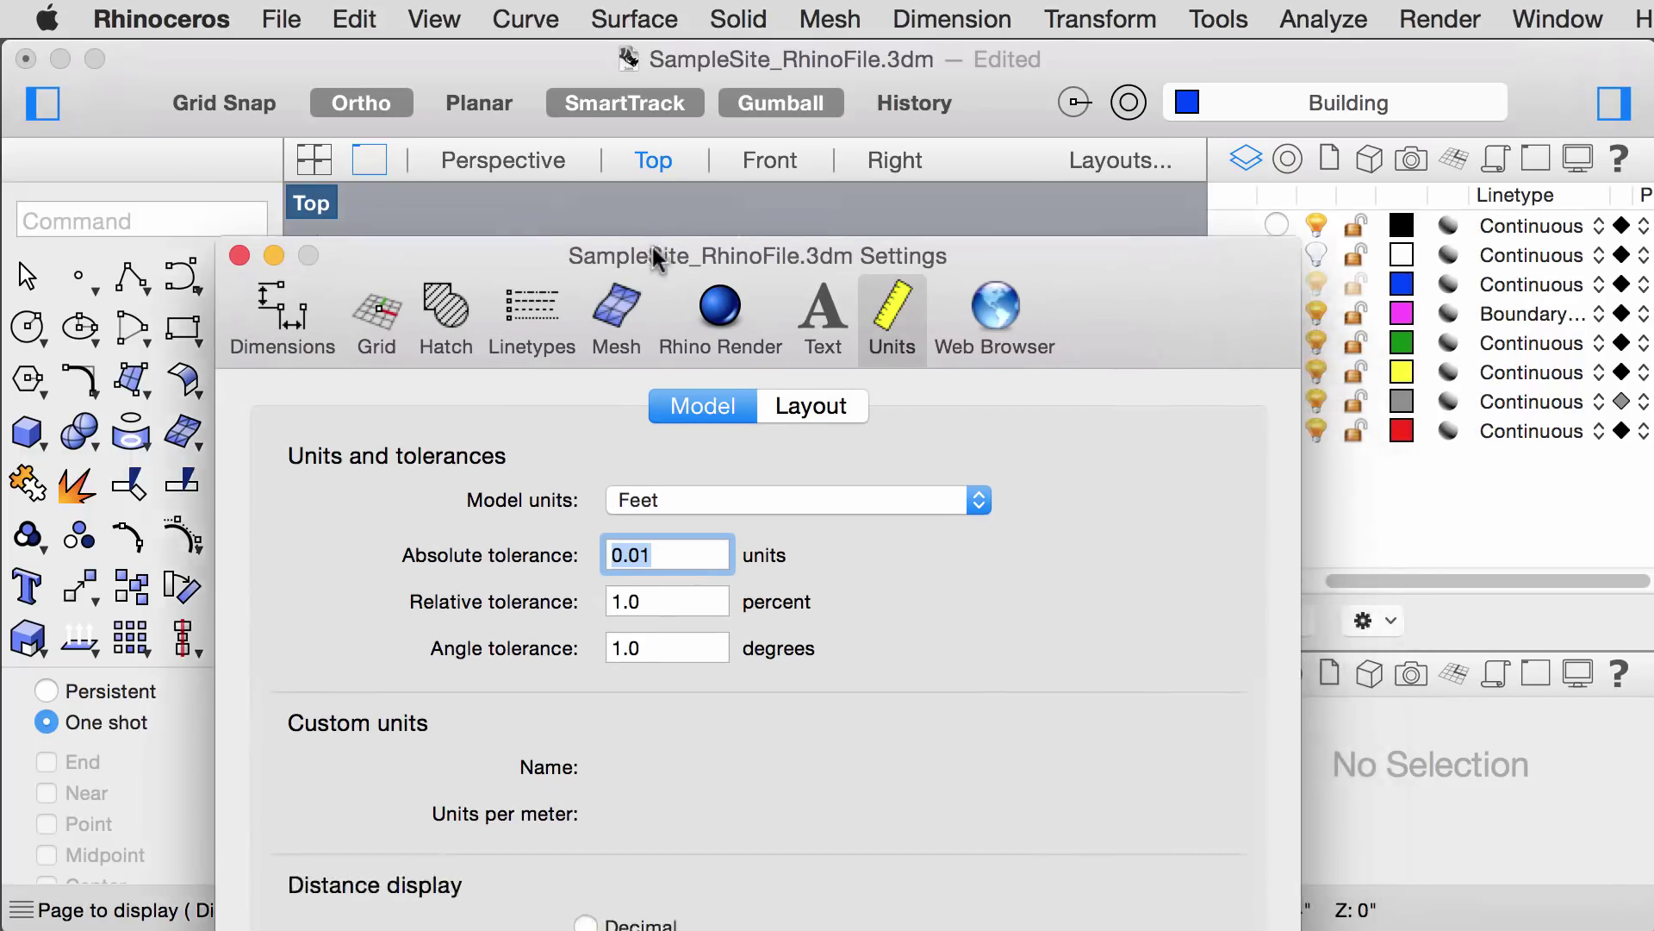
{"action": "left_click_drag", "start_coordinate": [654, 257], "coordinate": [617, 67]}
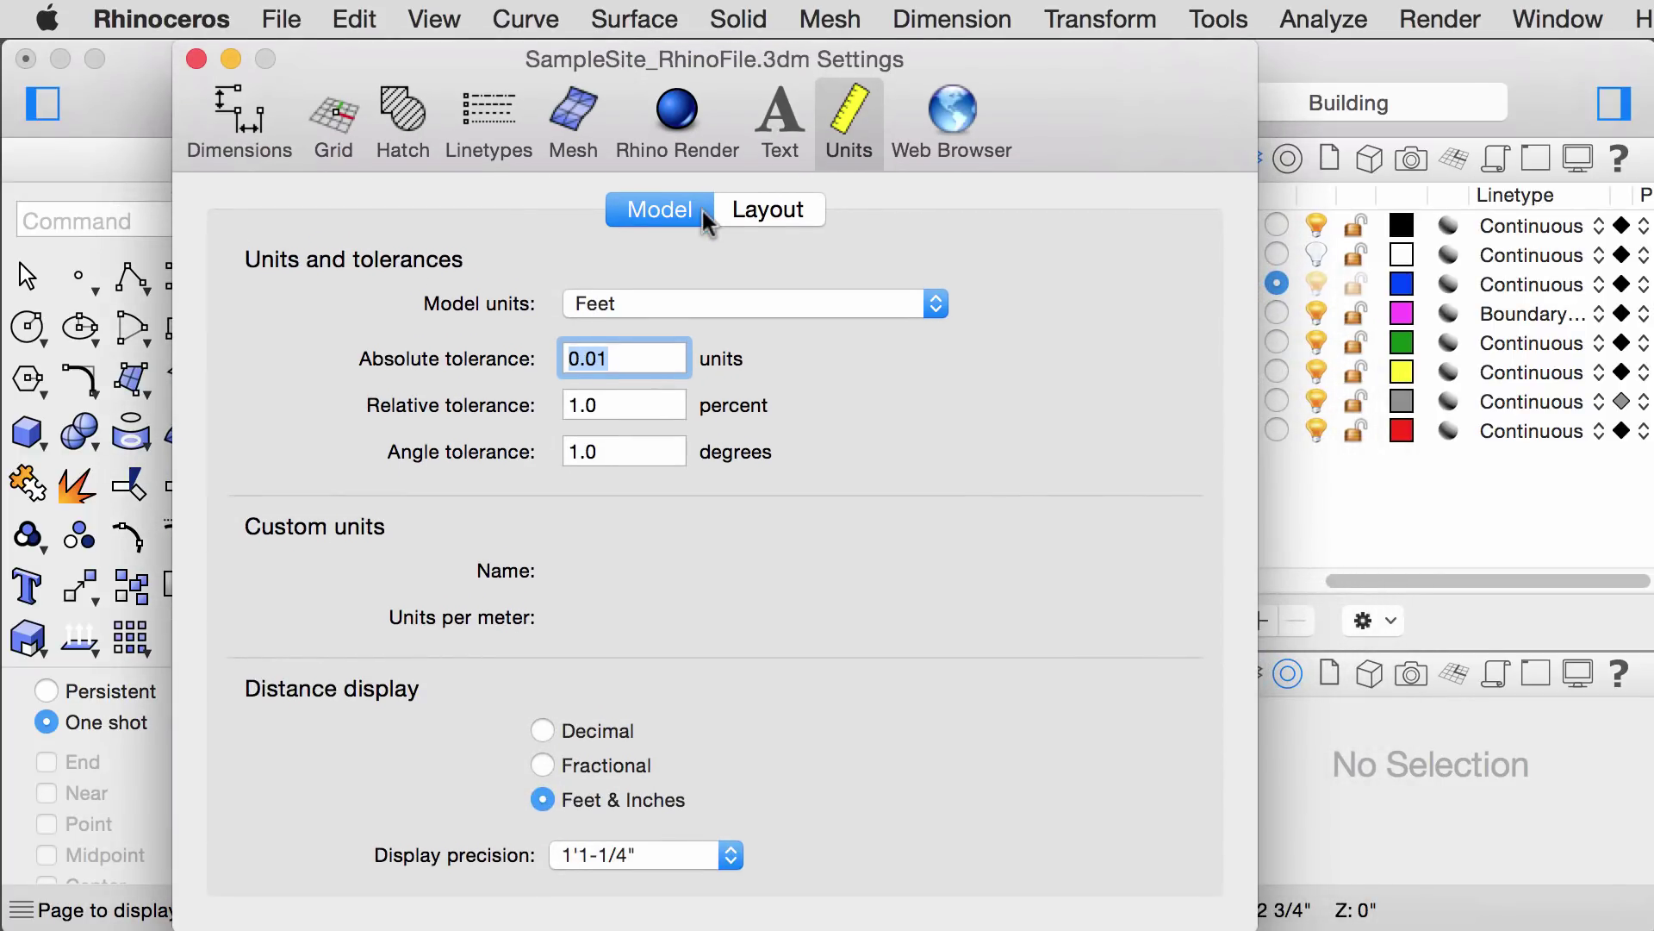
{"action": "left_click", "coordinate": [747, 208]}
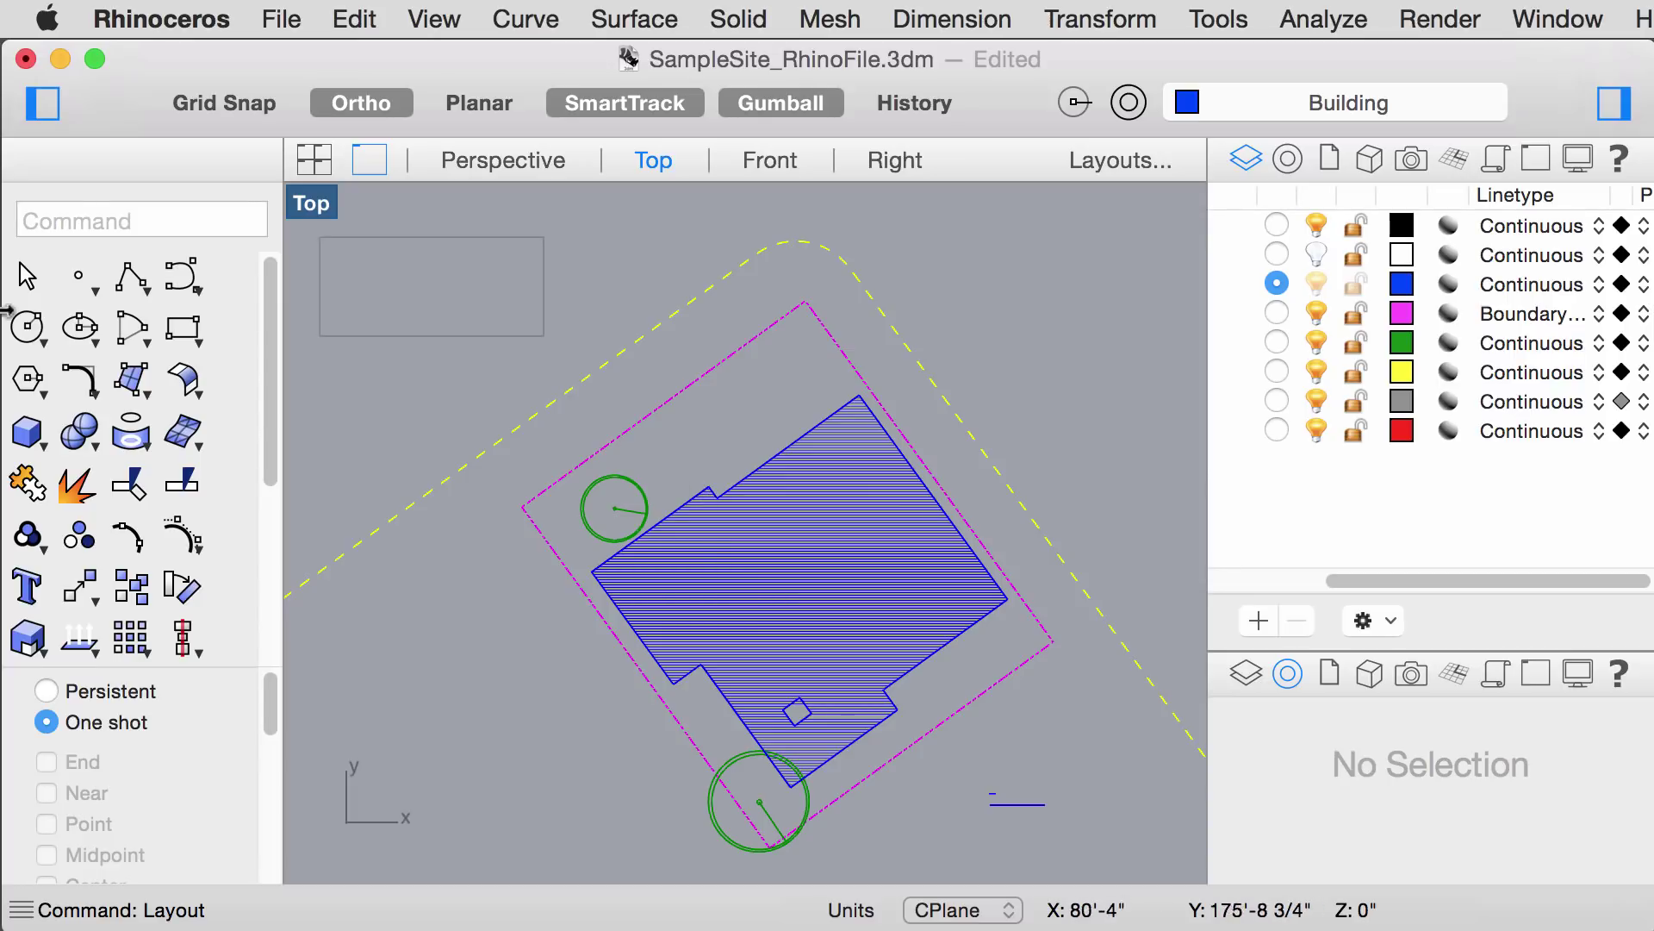
Step: Start a new layout named 'Sample Layout' printing to PDFwriter at 11x17 portrait
{"action": "type", "text": "Layout"}
{"action": "key", "text": "Return"}
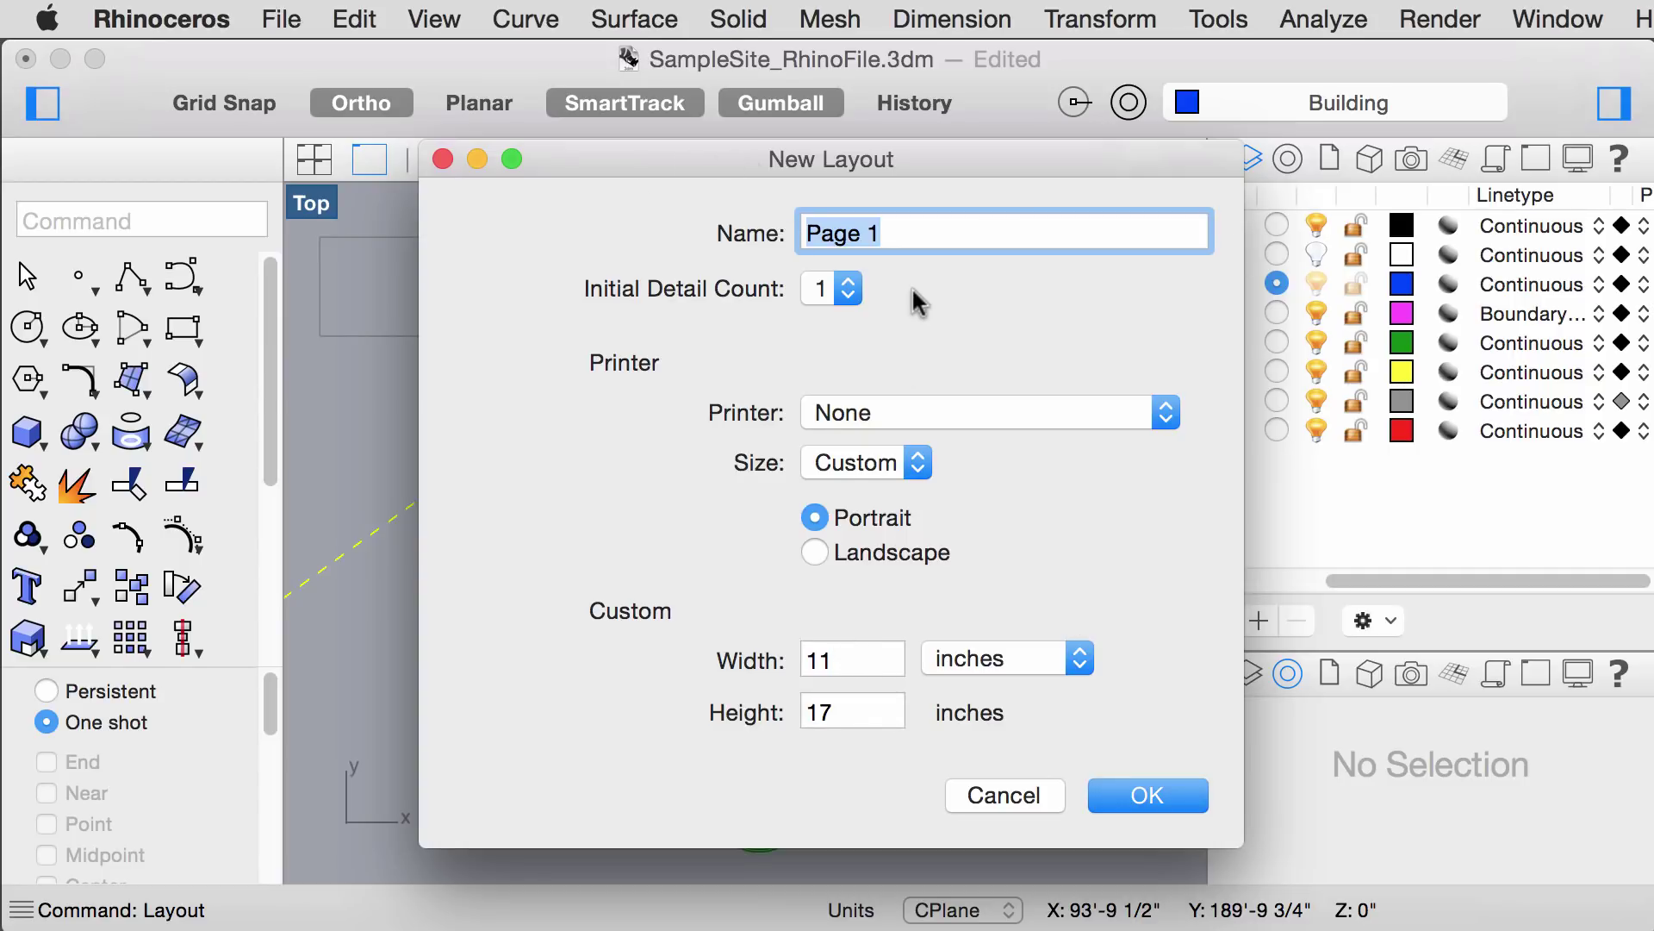
{"action": "type", "text": "Sample"}
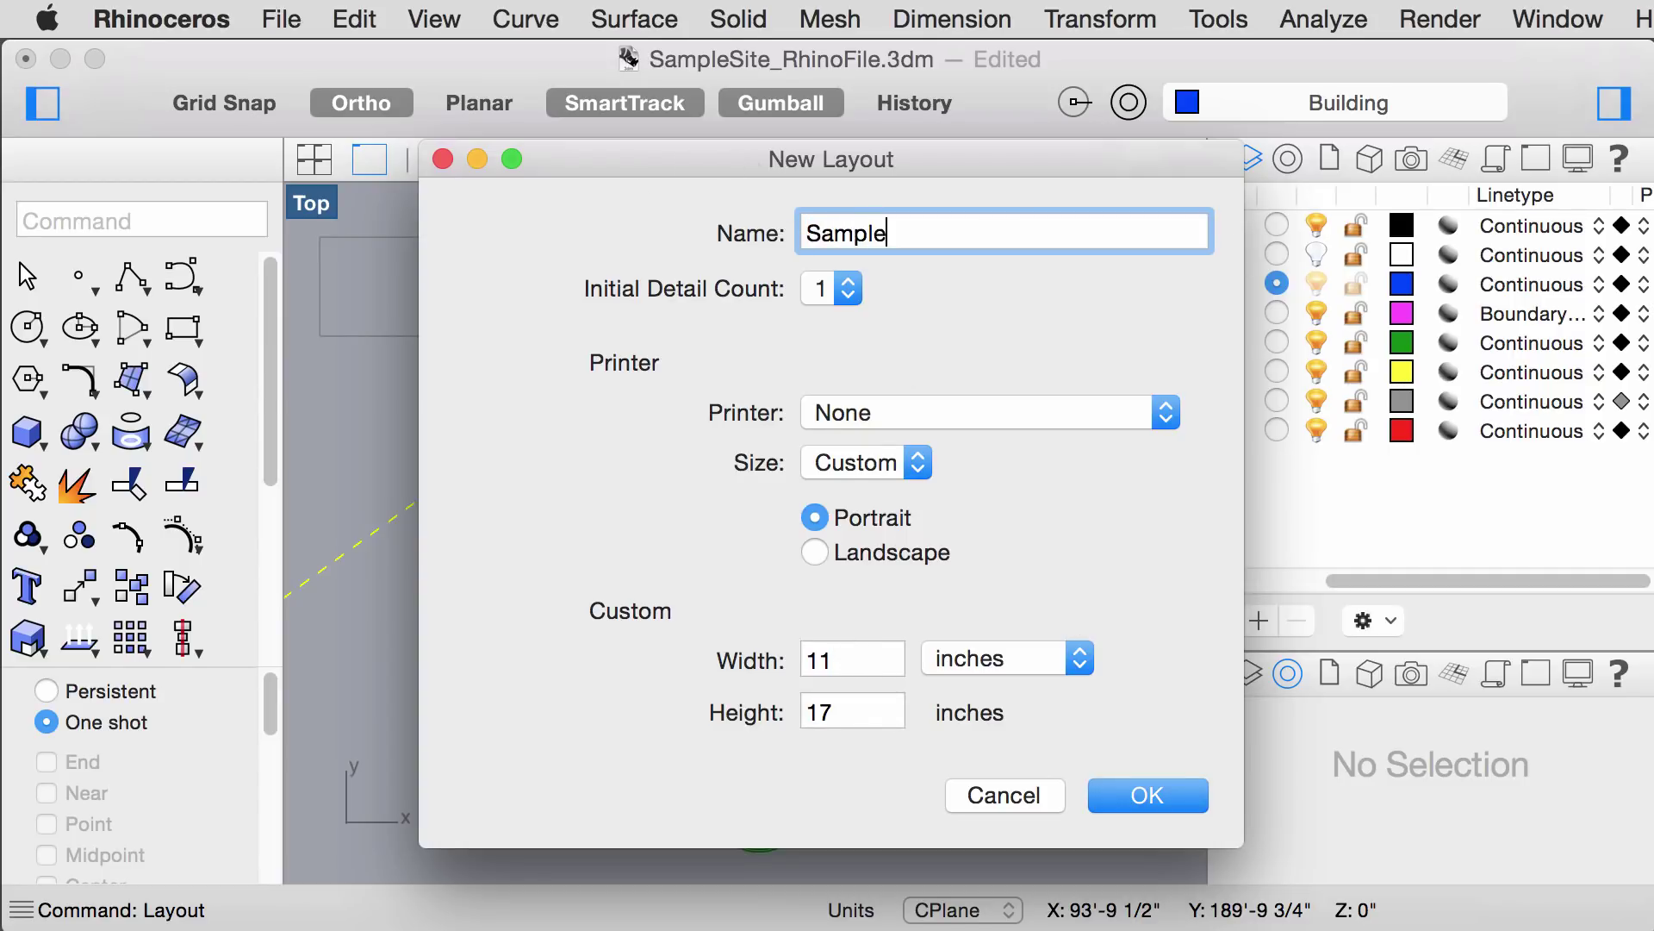
{"action": "type", "text": " Layout"}
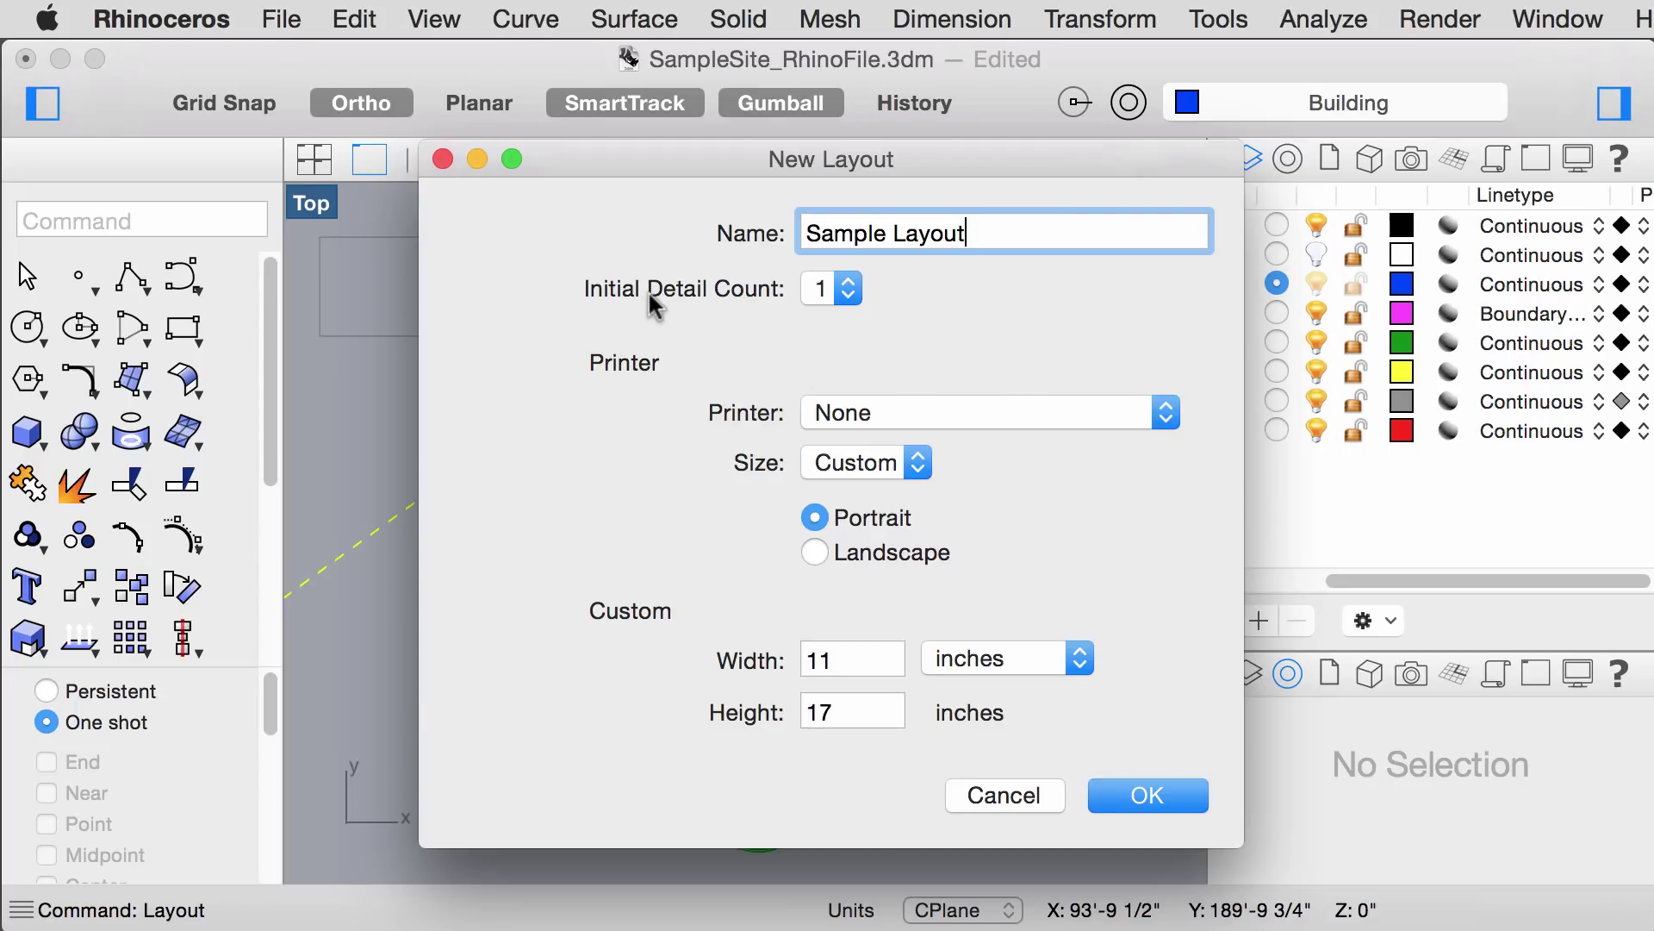
{"action": "left_click", "coordinate": [861, 413]}
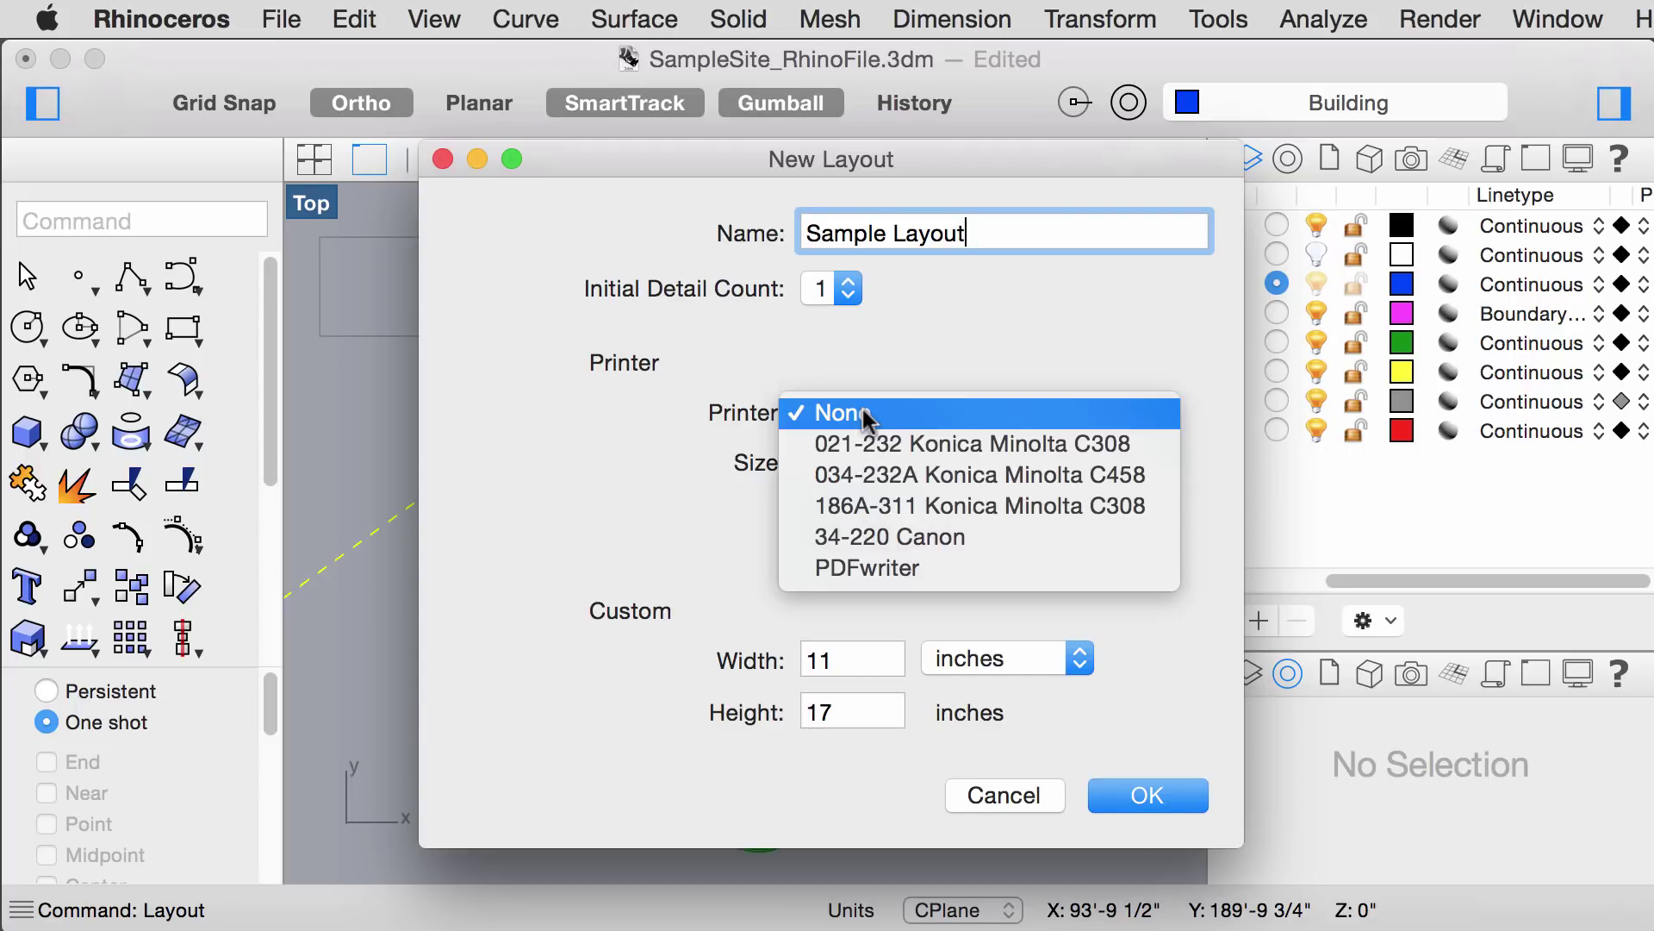
{"action": "left_click", "coordinate": [881, 570]}
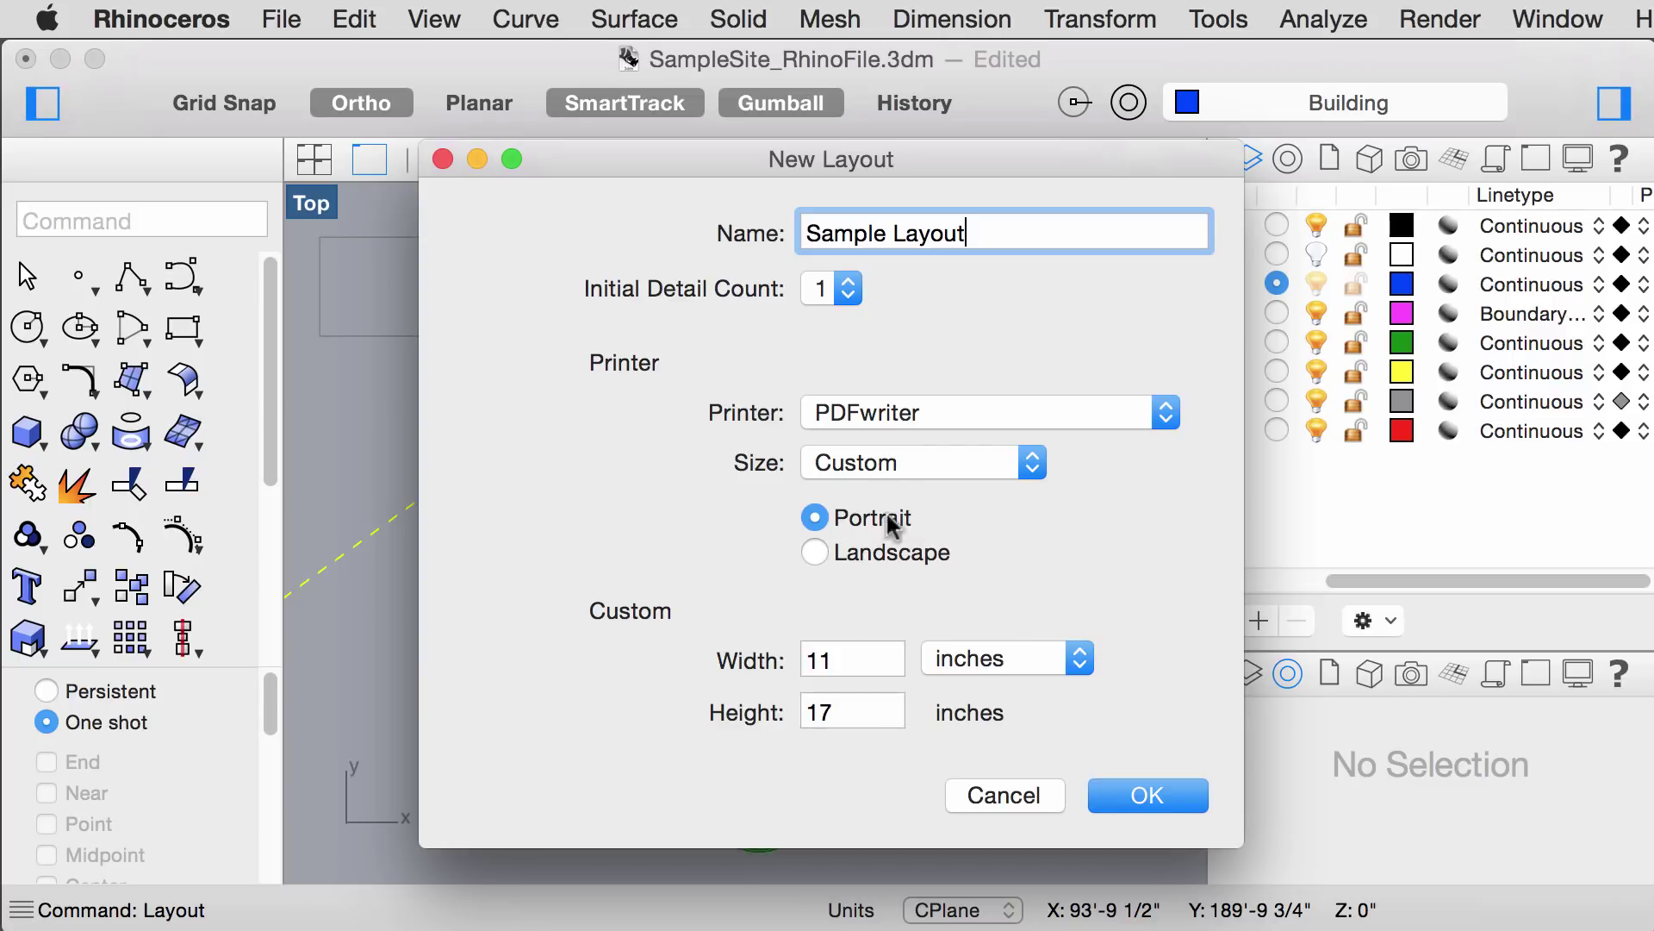
Step: Create the Sample Layout page and set its detail scale to 1 inch = 8 feet
{"action": "left_click", "coordinate": [1147, 792]}
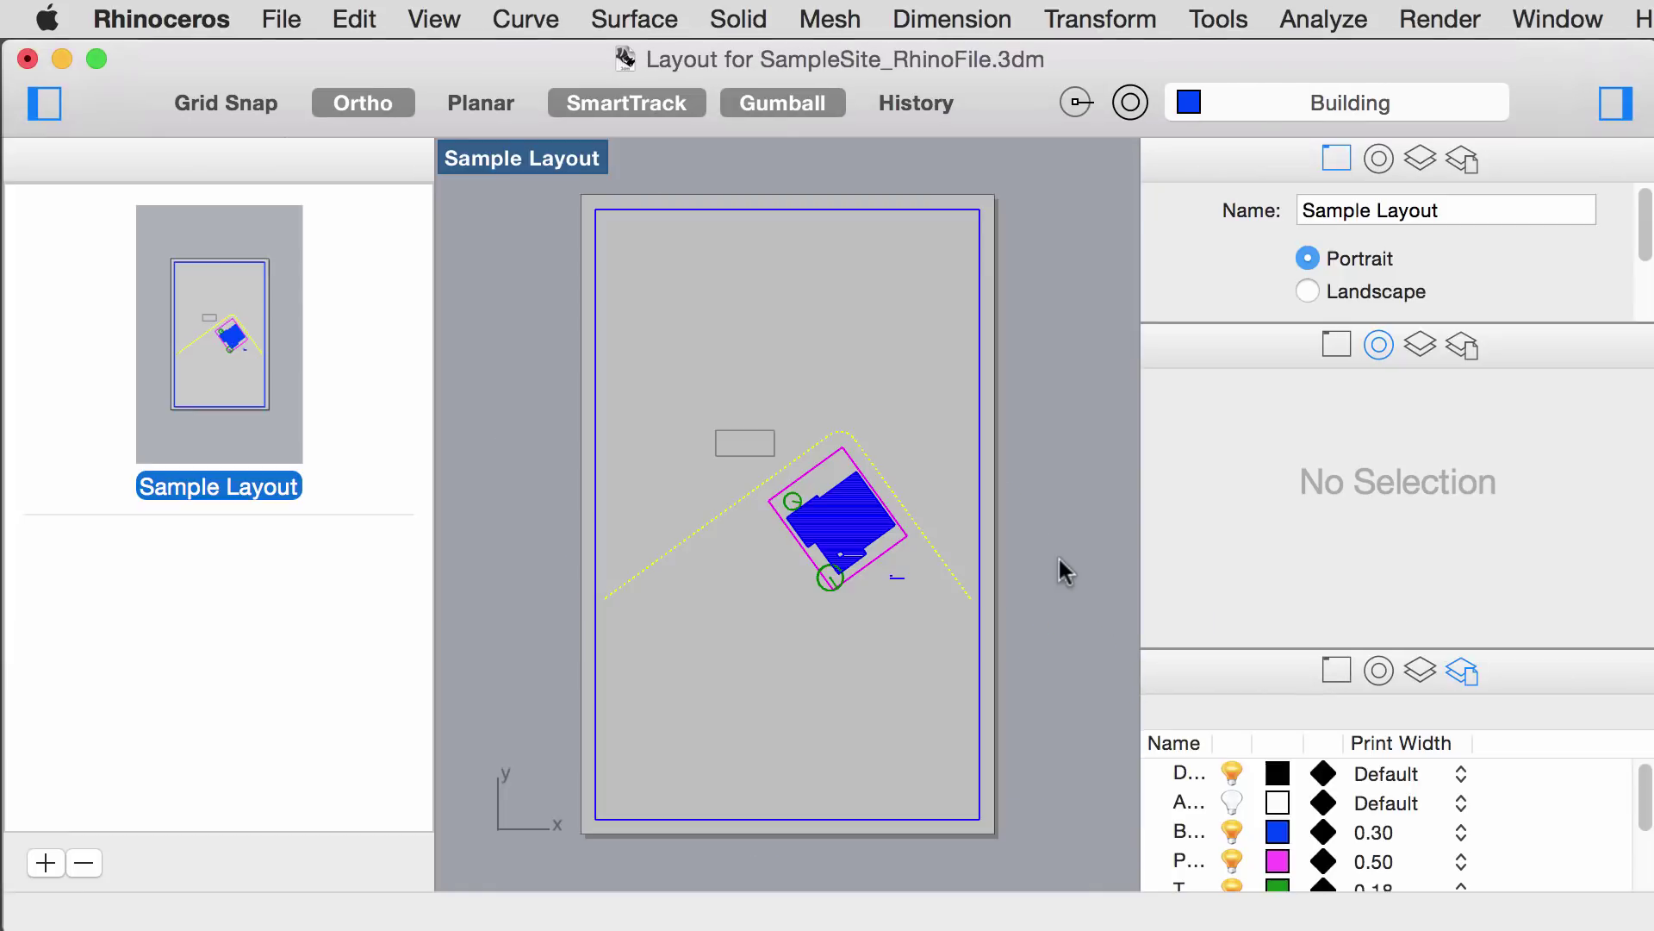
{"action": "left_click", "coordinate": [978, 601]}
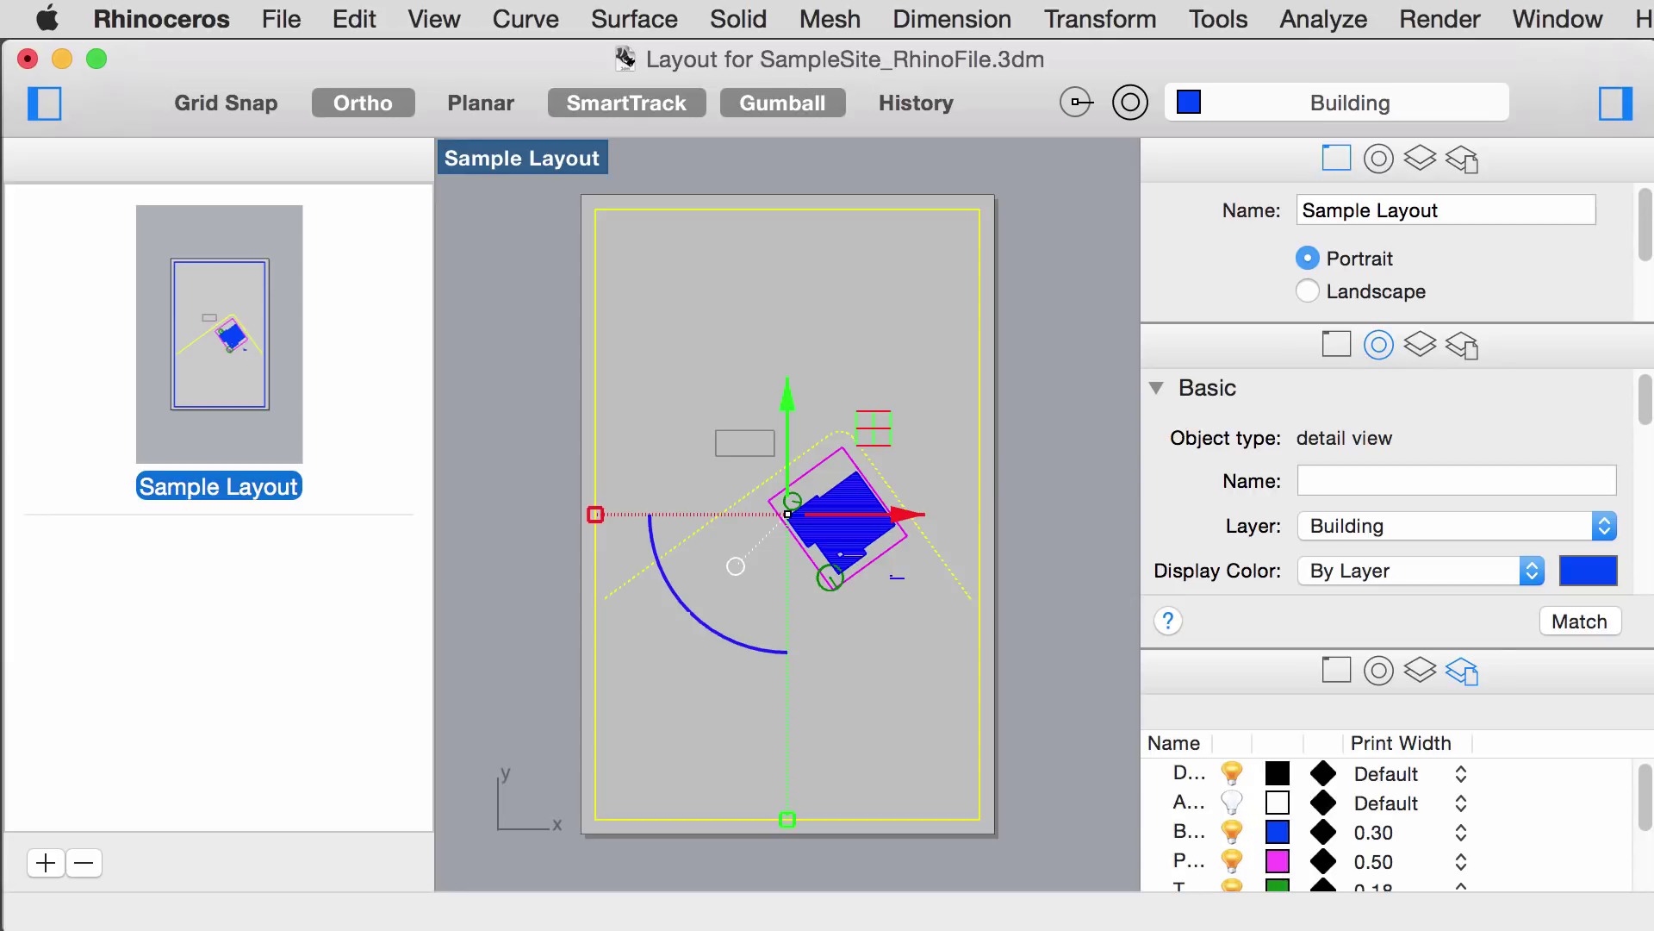
{"action": "left_click_drag", "start_coordinate": [1644, 396], "coordinate": [1644, 527]}
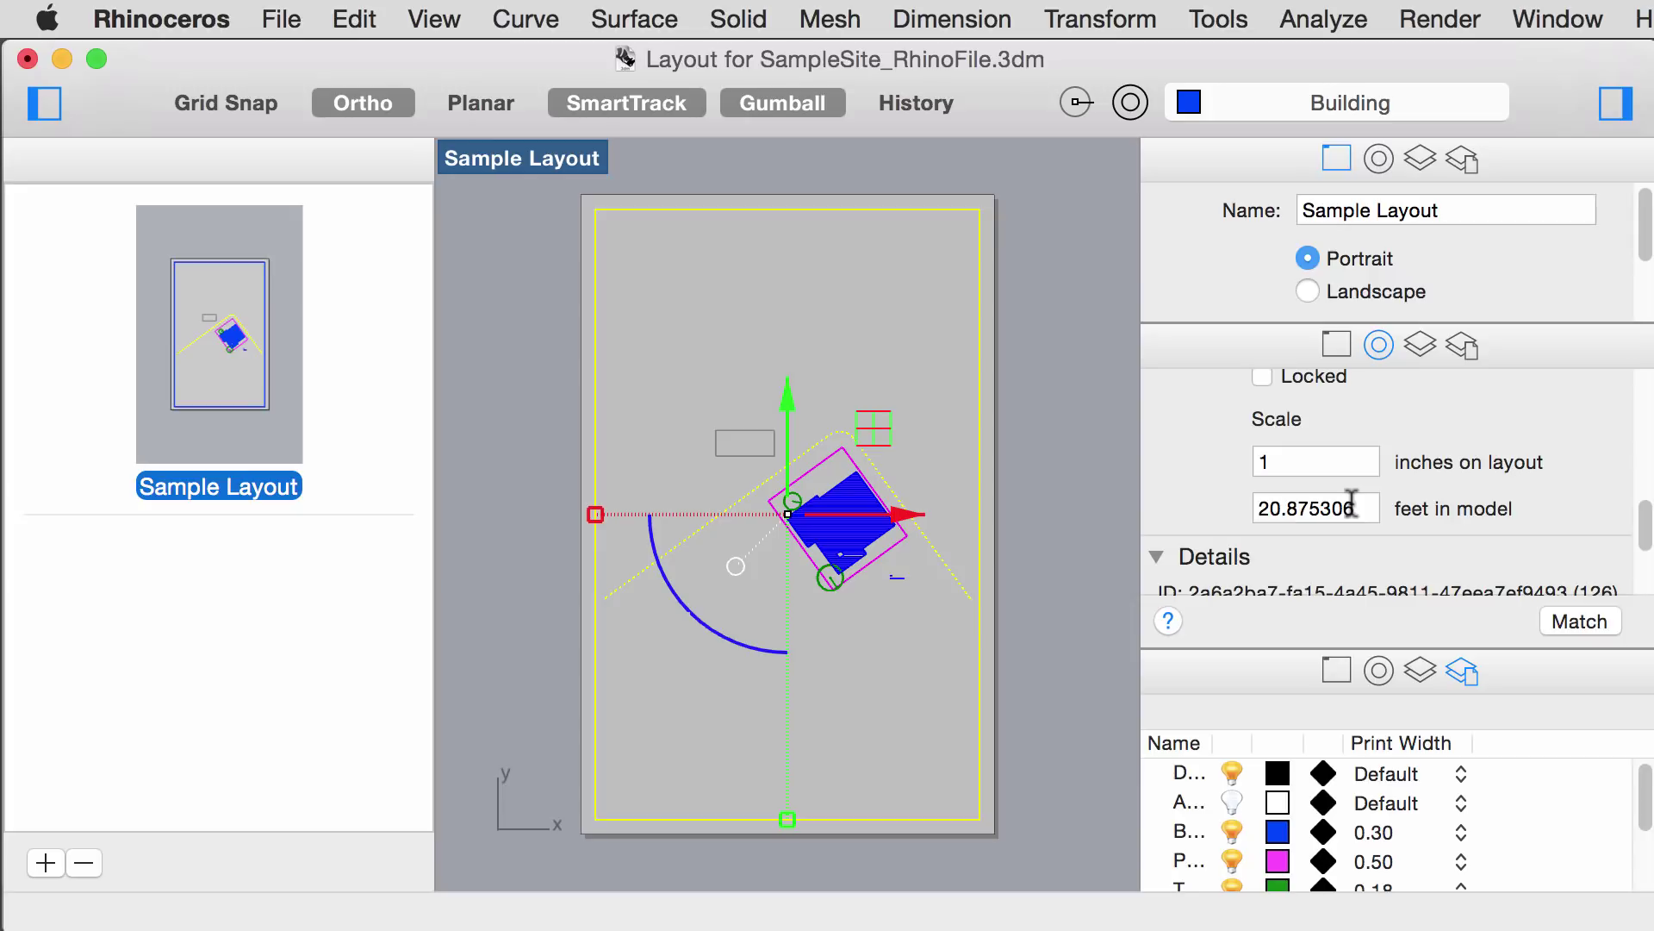
{"action": "double_click", "coordinate": [1371, 507]}
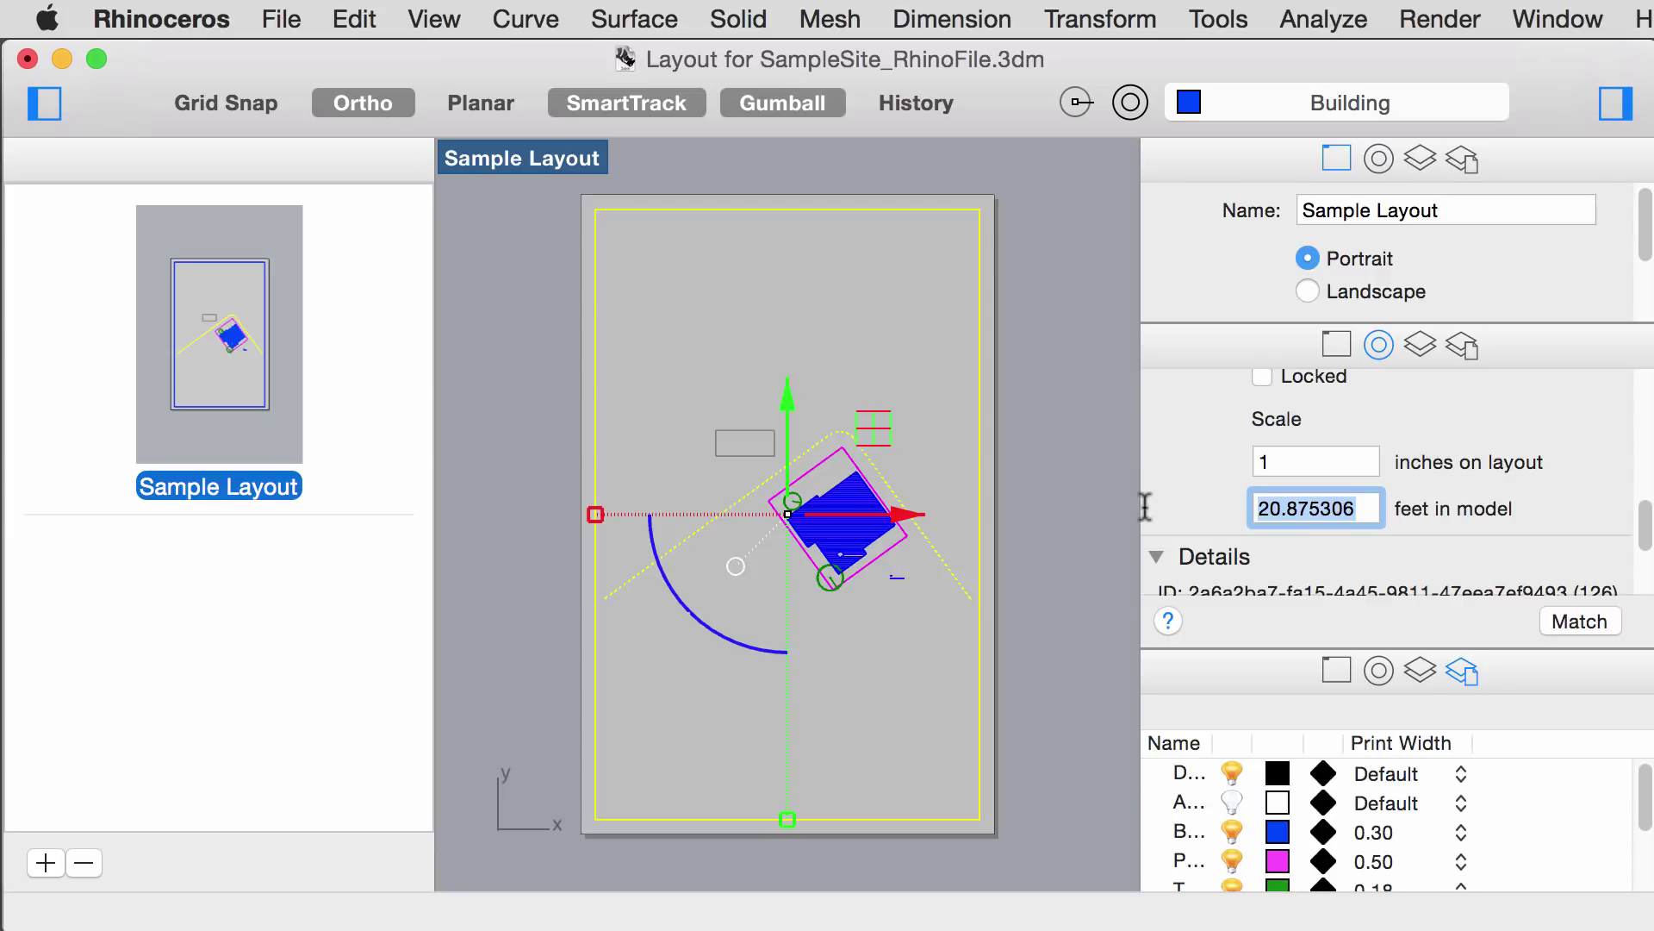
{"action": "type", "text": "8"}
{"action": "key", "text": "Return"}
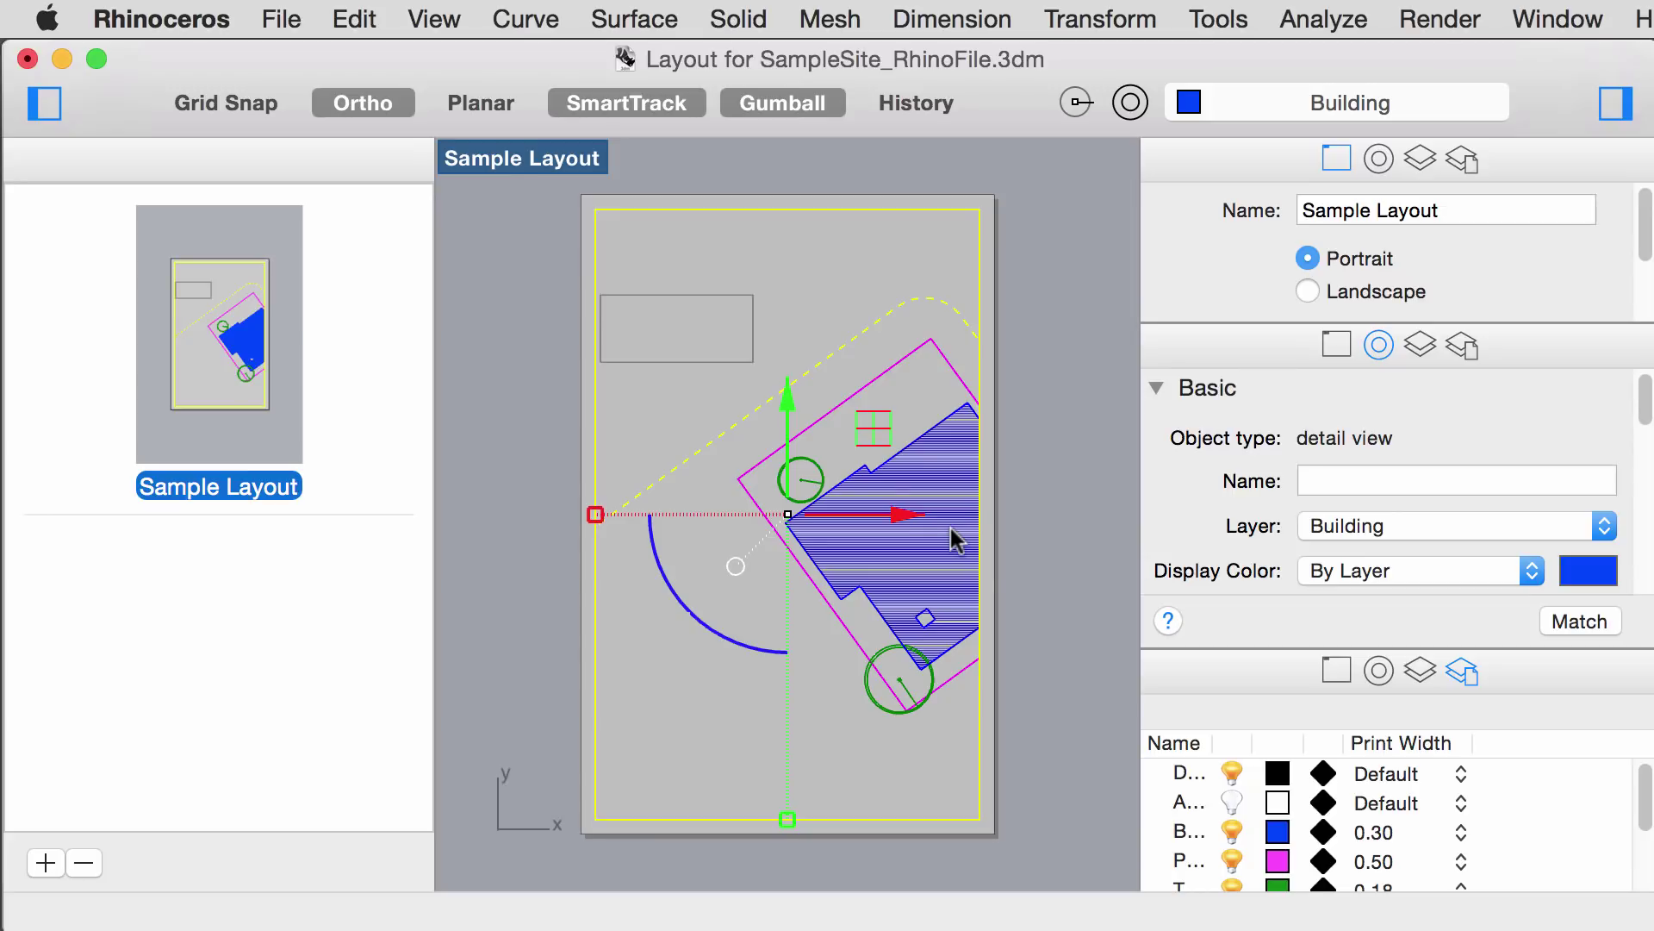
Step: Pan the site plan inside the detail so the whole lot and building sit centred
{"action": "left_click", "coordinate": [658, 477]}
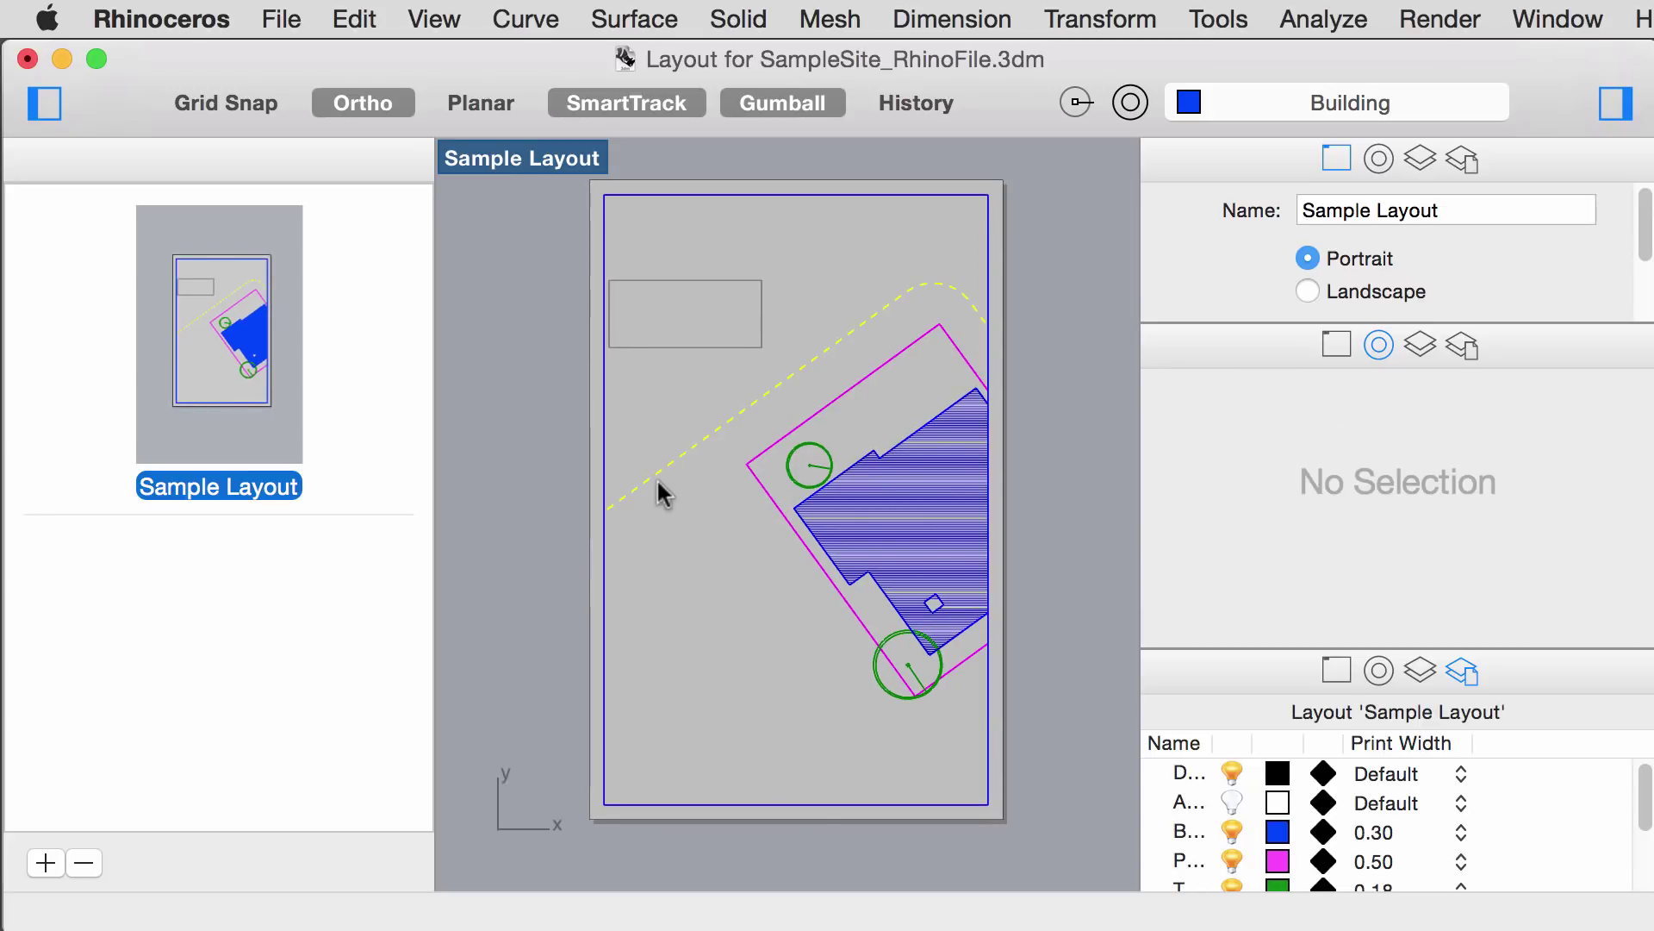
{"action": "double_click", "coordinate": [684, 528]}
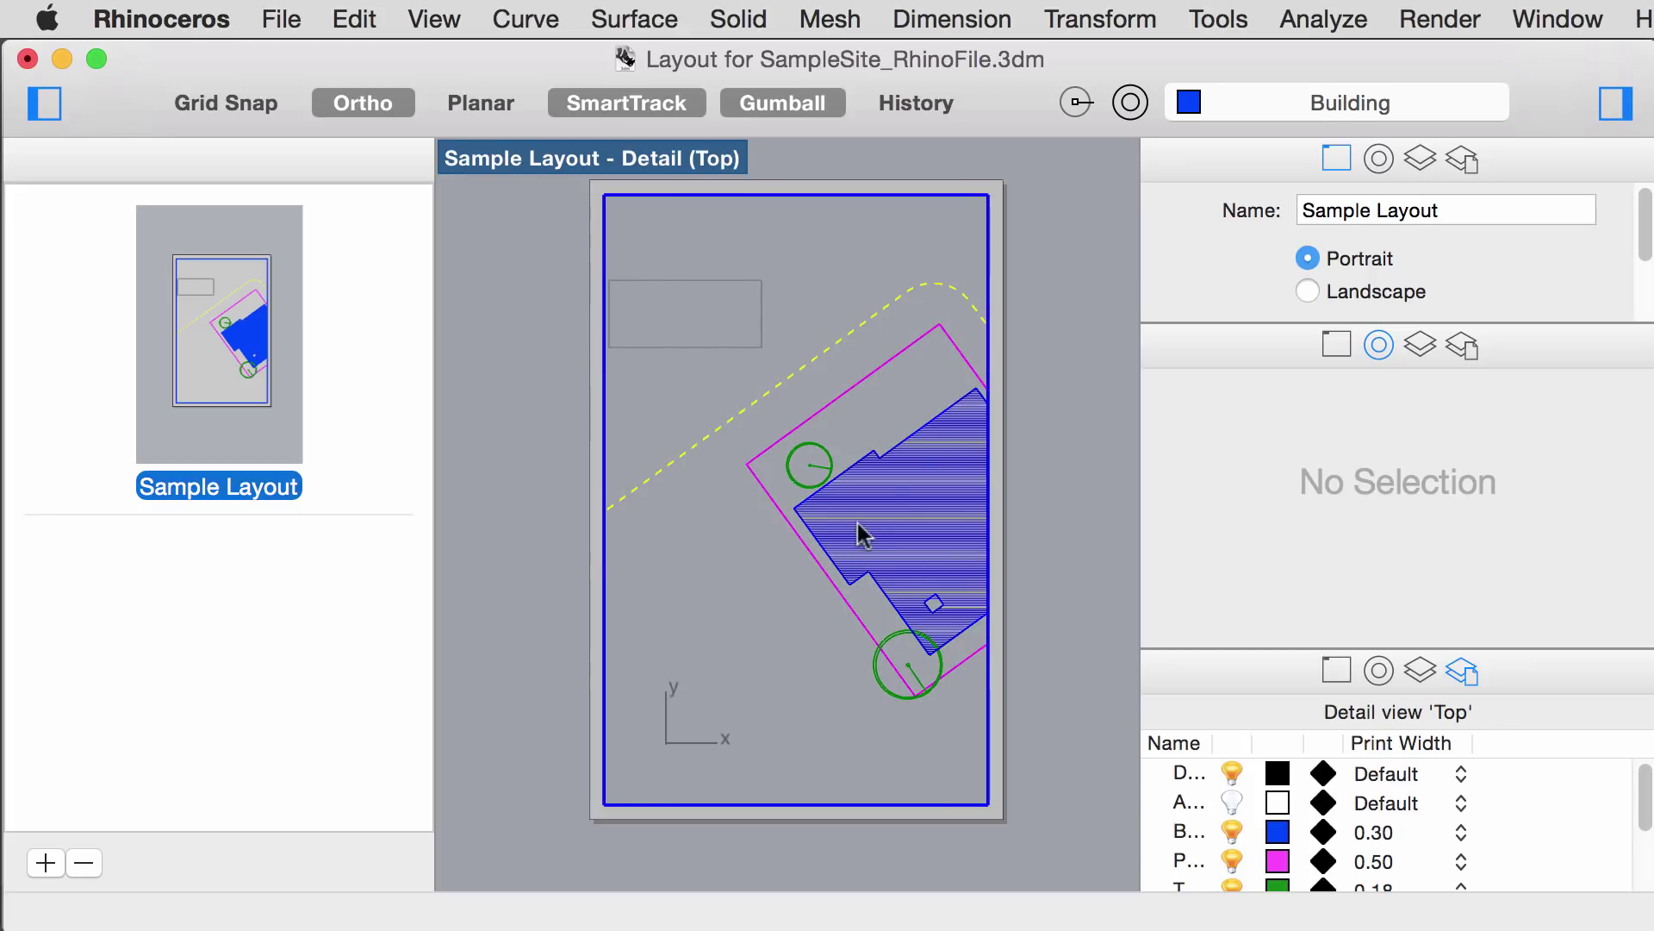
{"action": "mouse_move", "coordinate": [927, 375]}
{"action": "right_mouse_down"}
{"action": "mouse_move", "coordinate": [803, 393]}
{"action": "mouse_move", "coordinate": [803, 408]}
{"action": "right_mouse_up"}
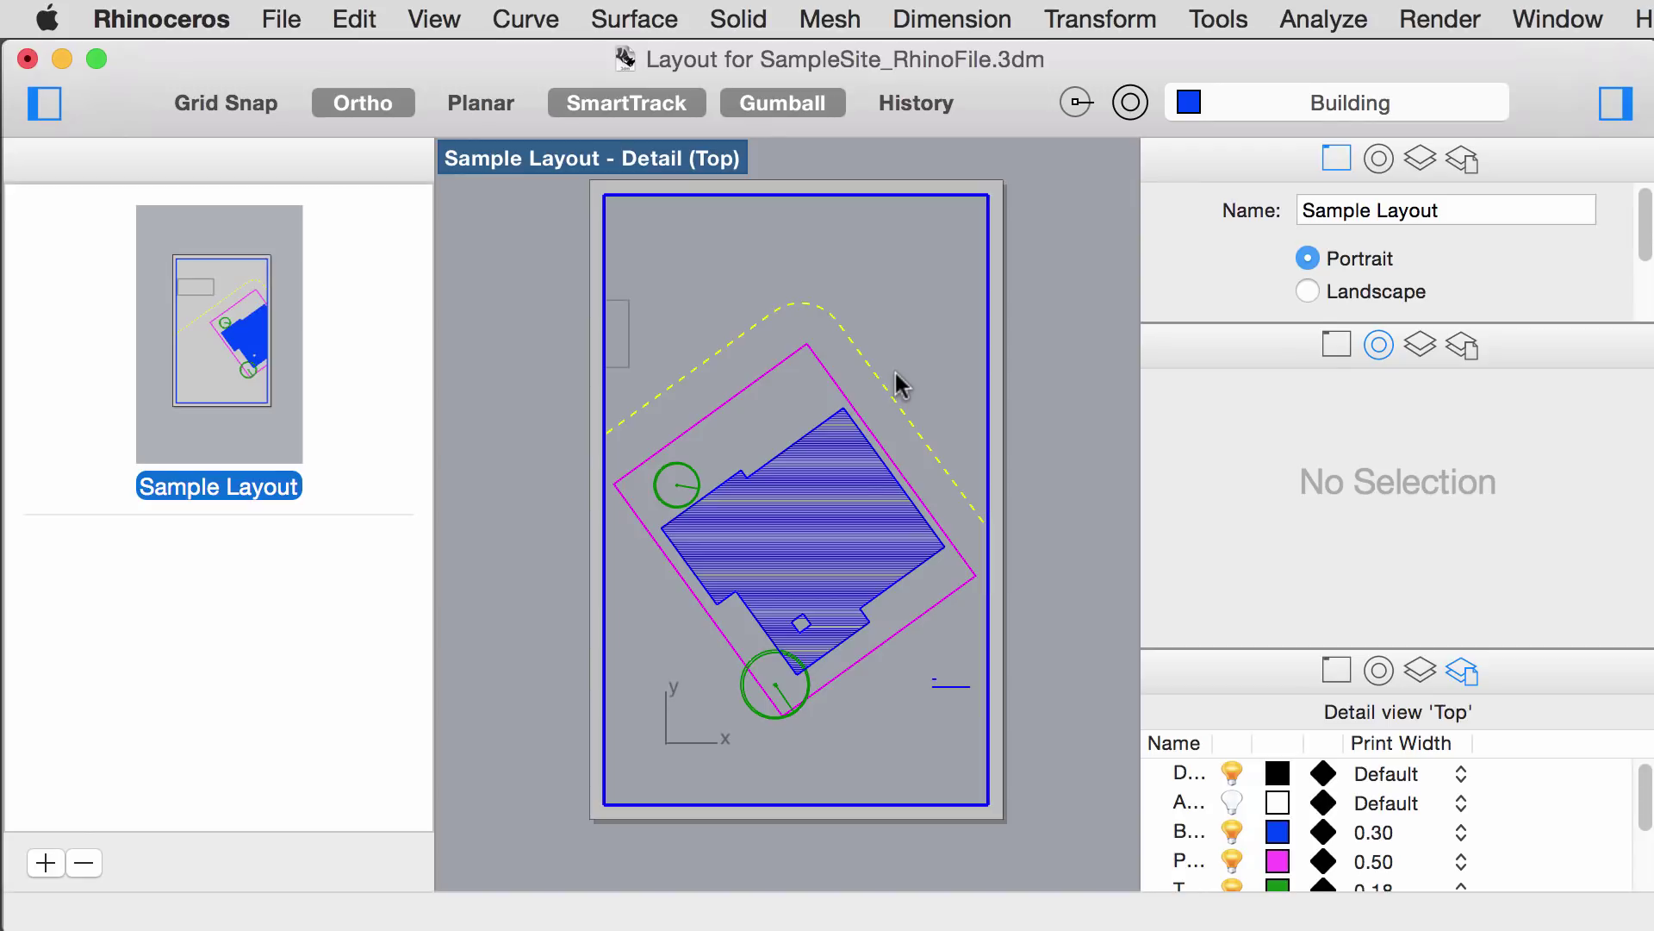
{"action": "double_click", "coordinate": [1030, 406]}
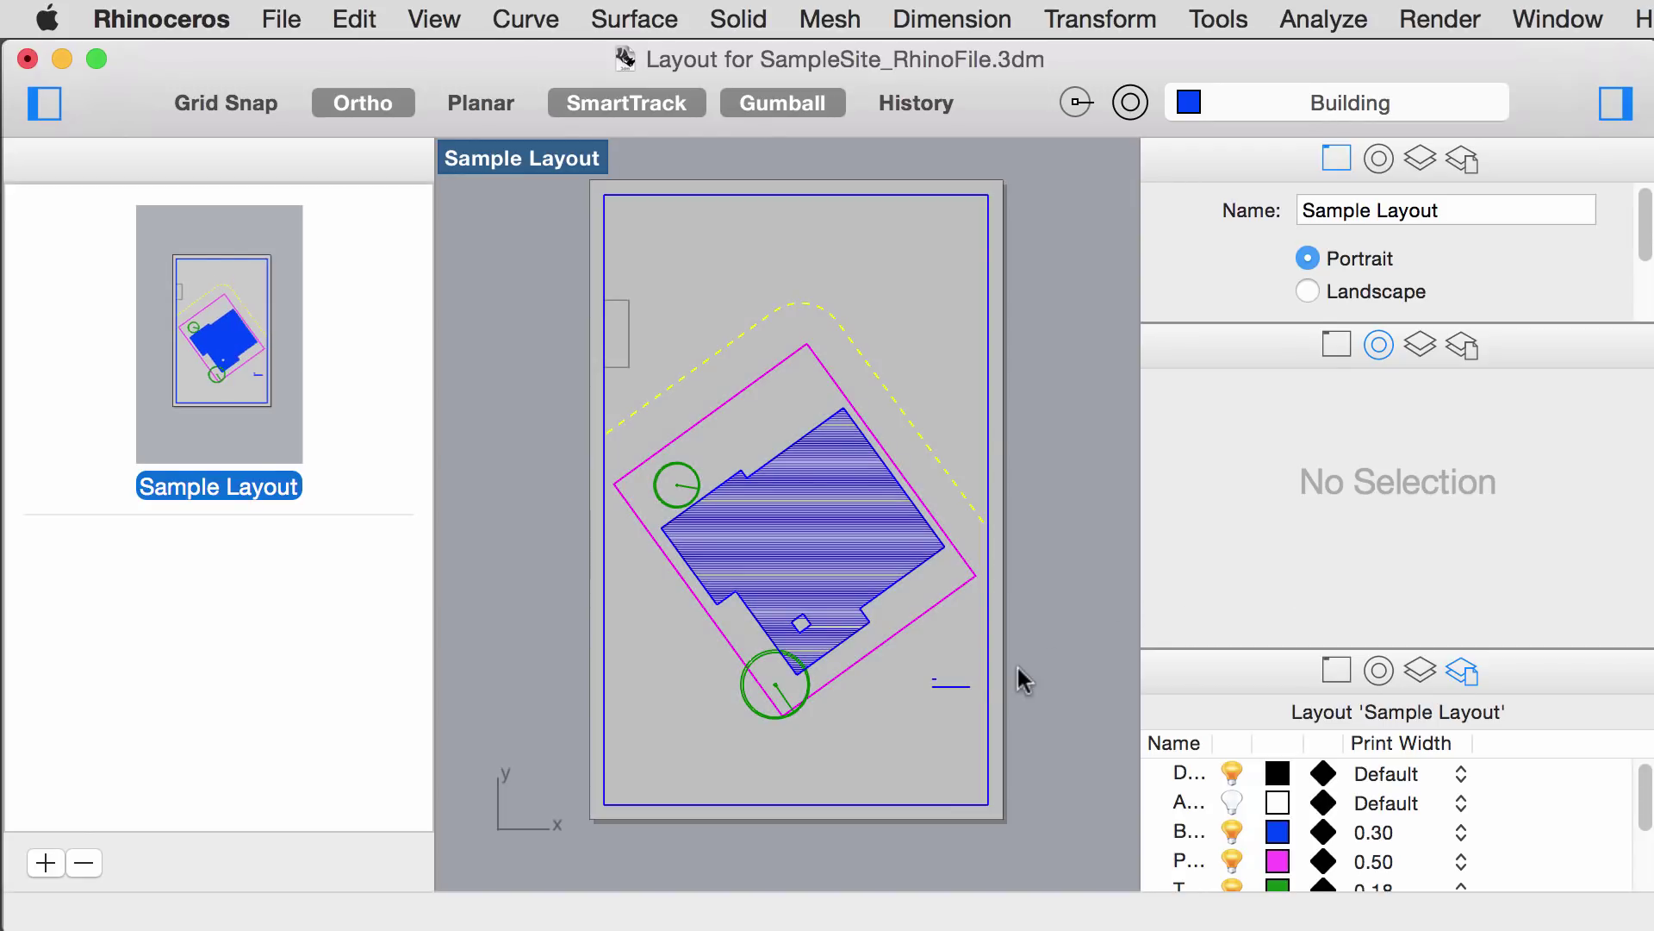
{"action": "scroll", "coordinate": [951, 681], "scroll_direction": "up", "scroll_amount": 5}
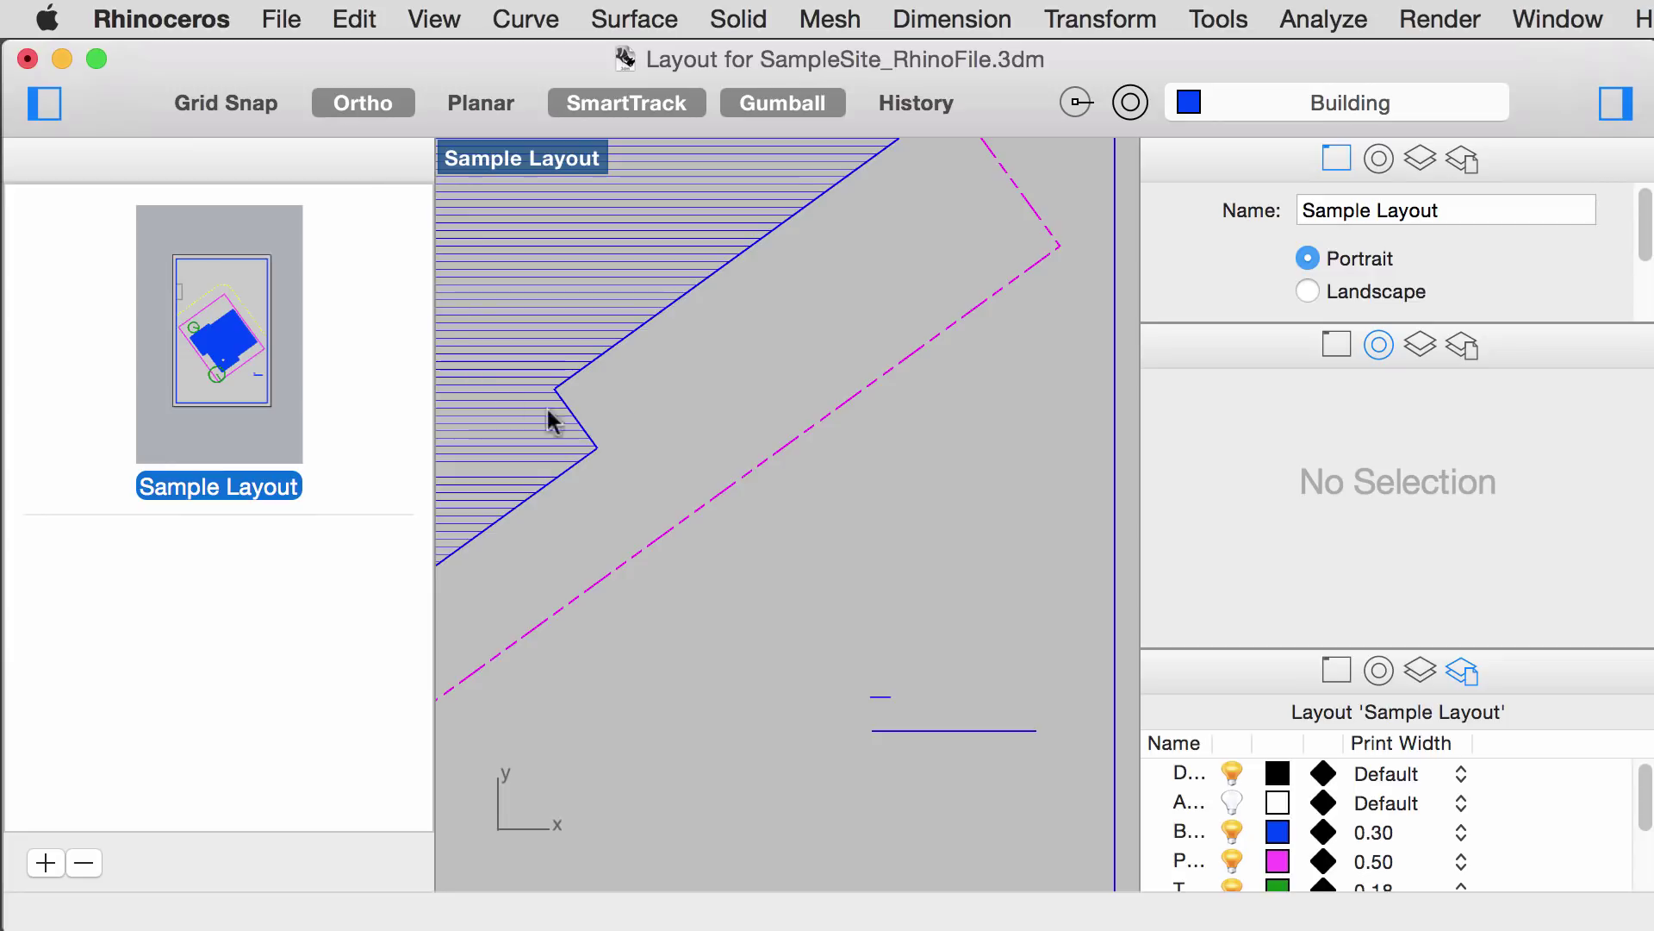
Step: Run Dist from the main window and take a first measurement of the blue scale line
{"action": "double_click", "coordinate": [834, 81]}
{"action": "left_click", "coordinate": [142, 217]}
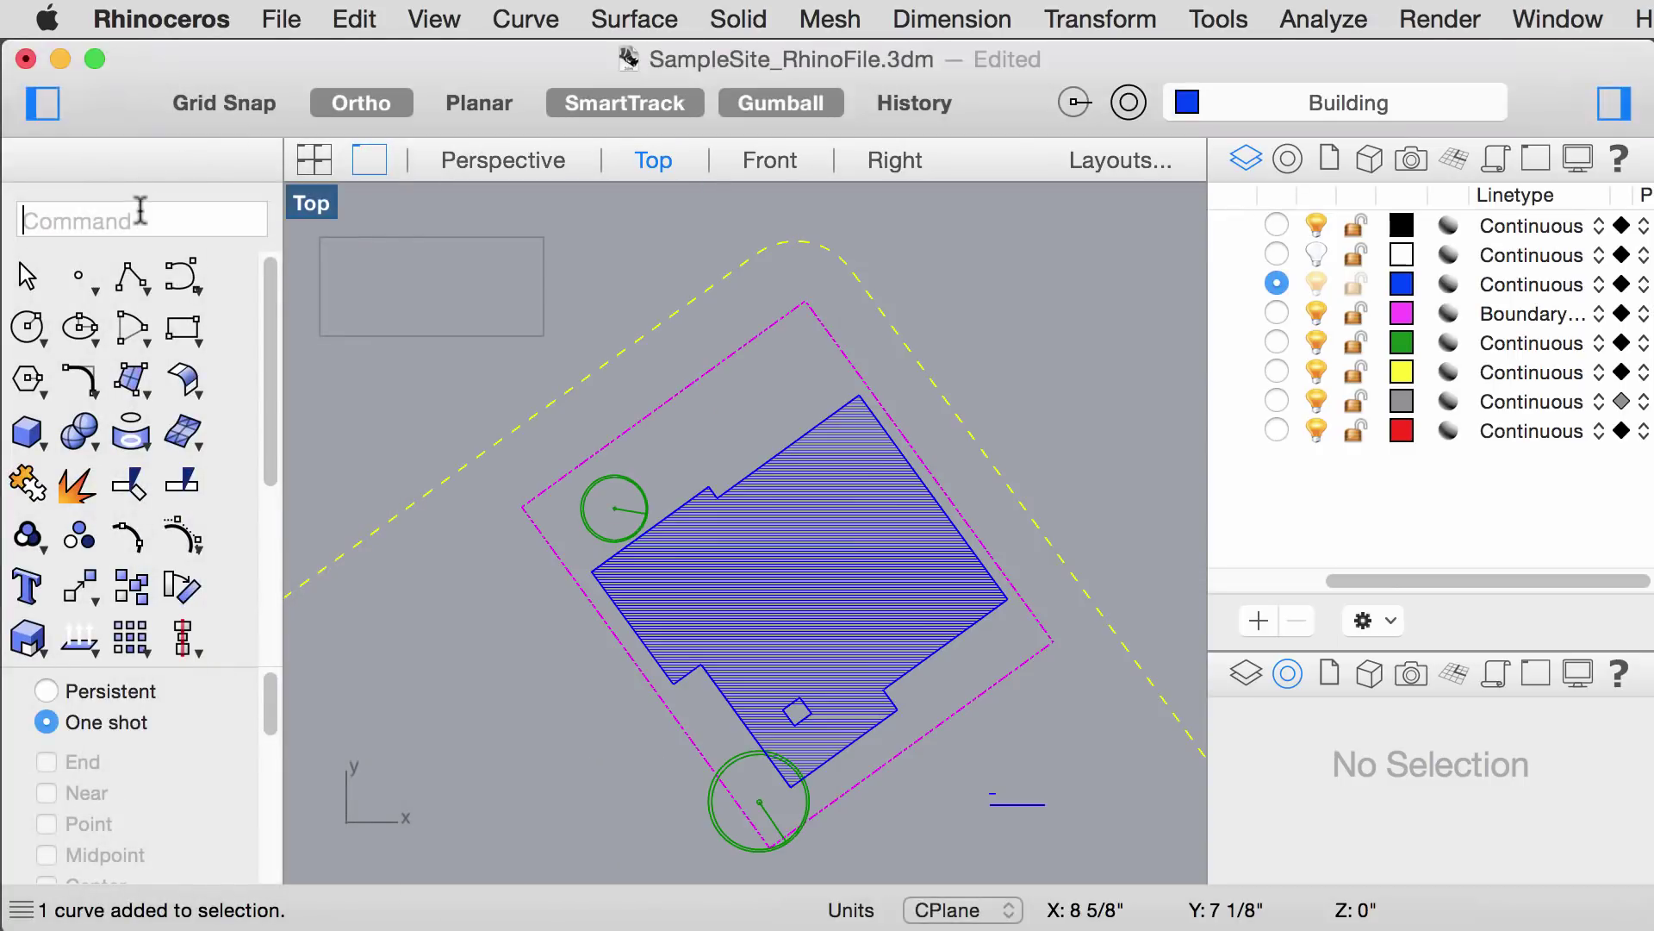
{"action": "type", "text": "dist"}
{"action": "key", "text": "Return"}
{"action": "key", "text": "super+grave"}
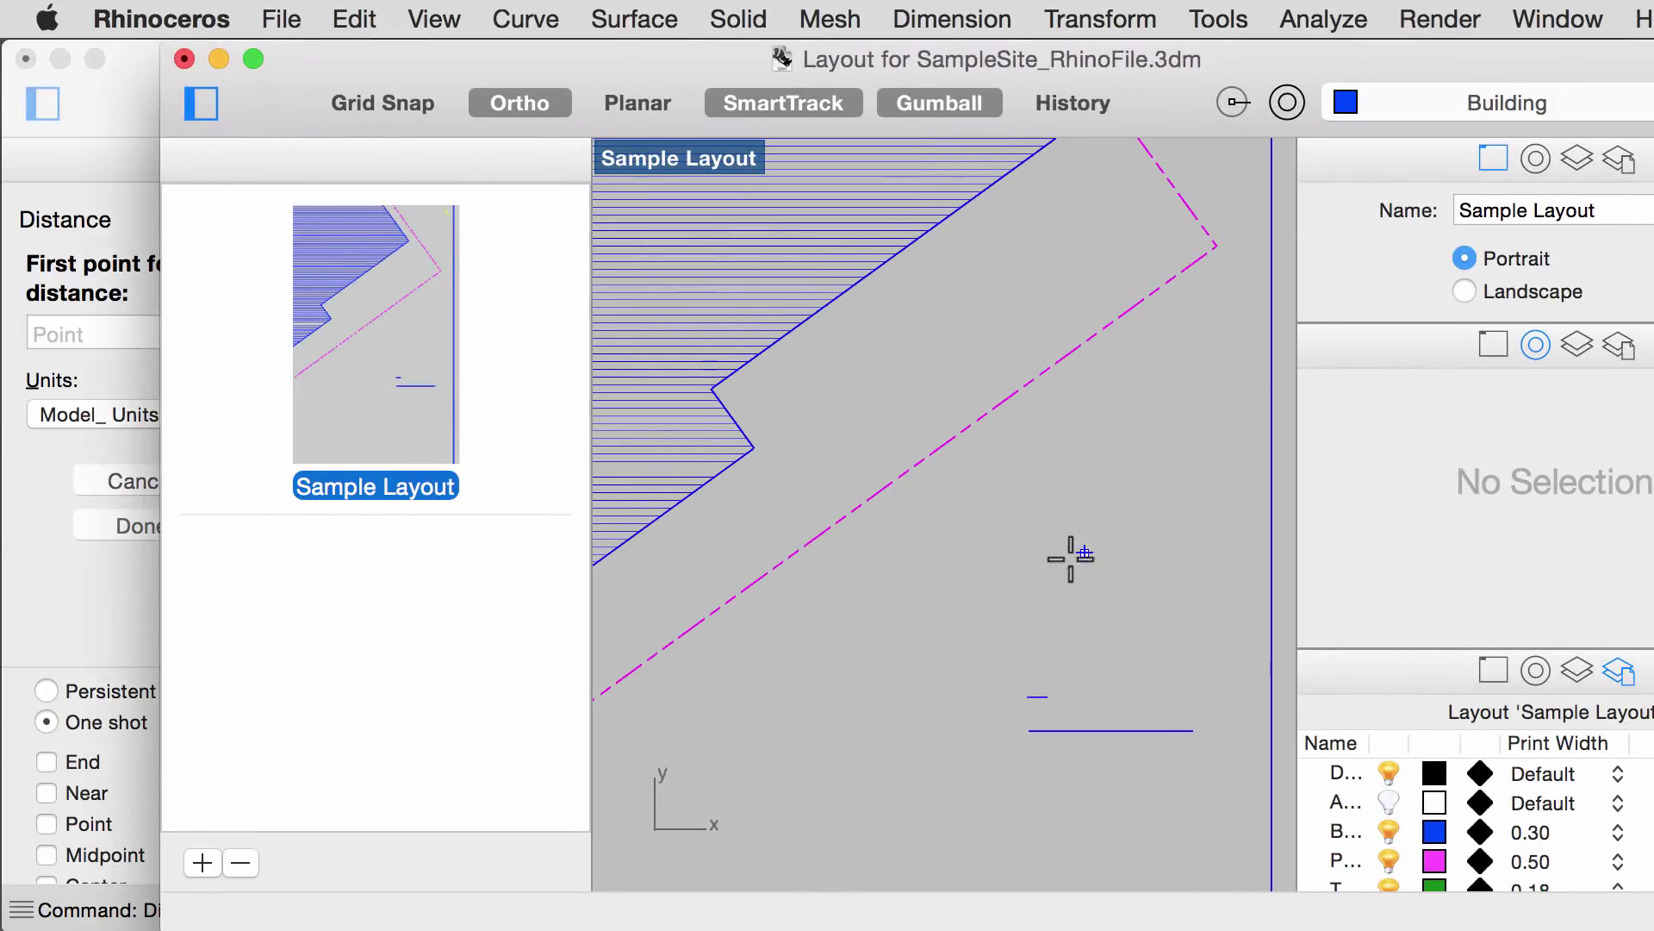
{"action": "left_click", "coordinate": [1028, 730]}
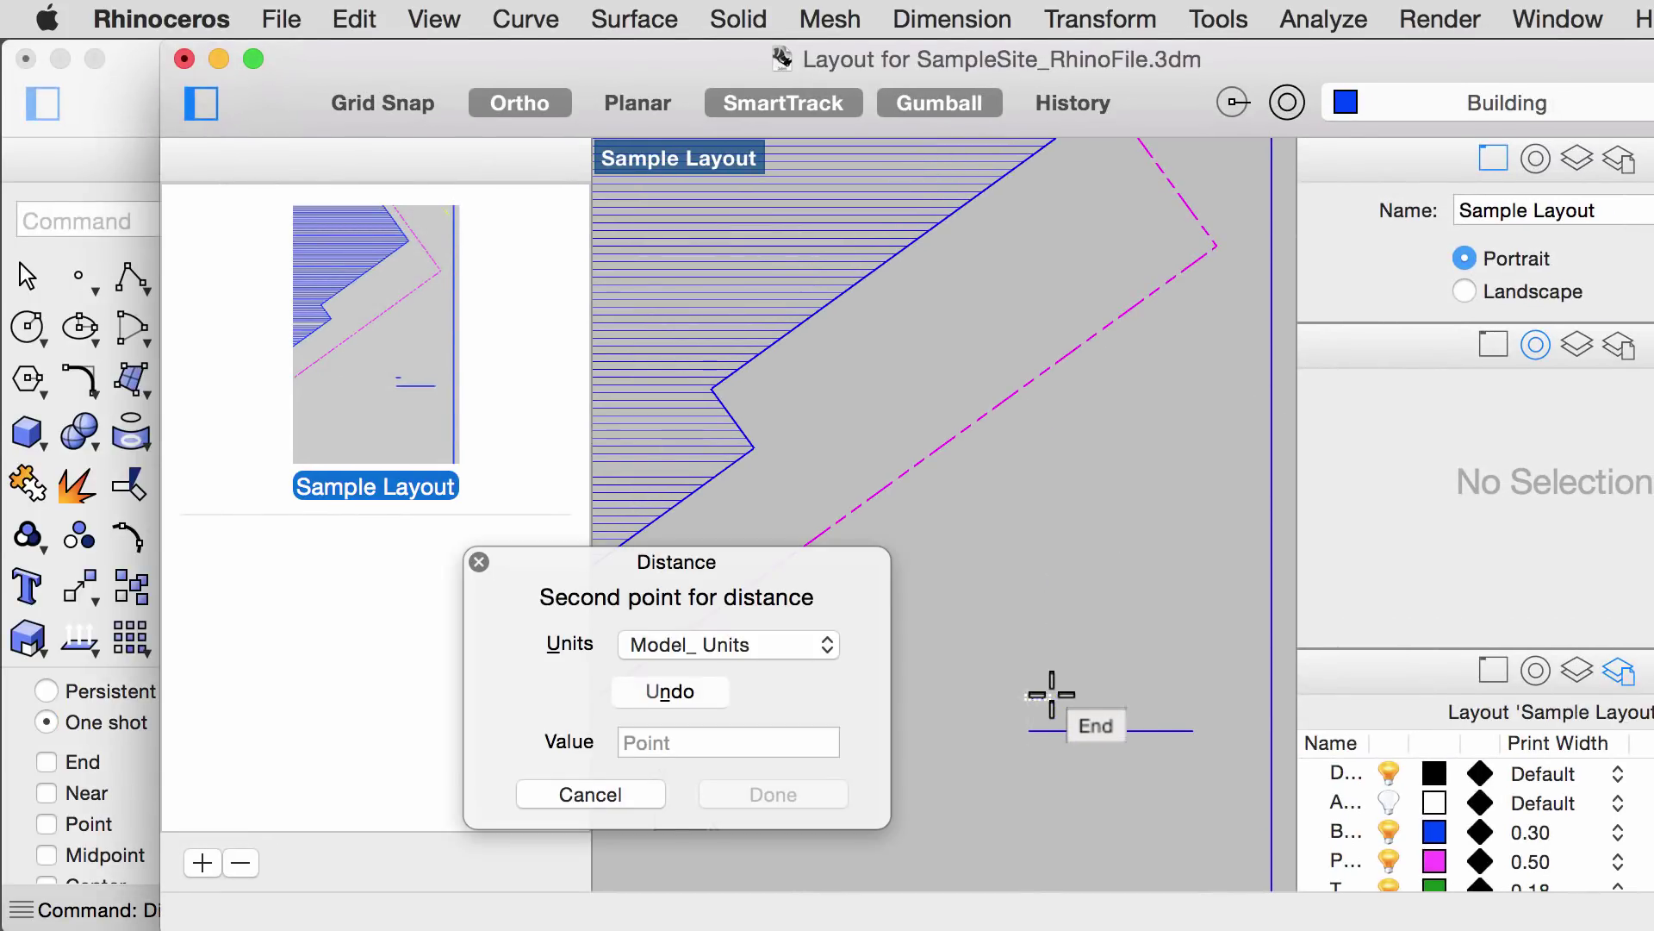
{"action": "left_click", "coordinate": [1051, 694]}
{"action": "left_click_drag", "start_coordinate": [728, 71], "coordinate": [611, 40]}
Step: Repeat Dist and measure the scale line end to end, confirming it is 1 inch
{"action": "left_click", "coordinate": [69, 226]}
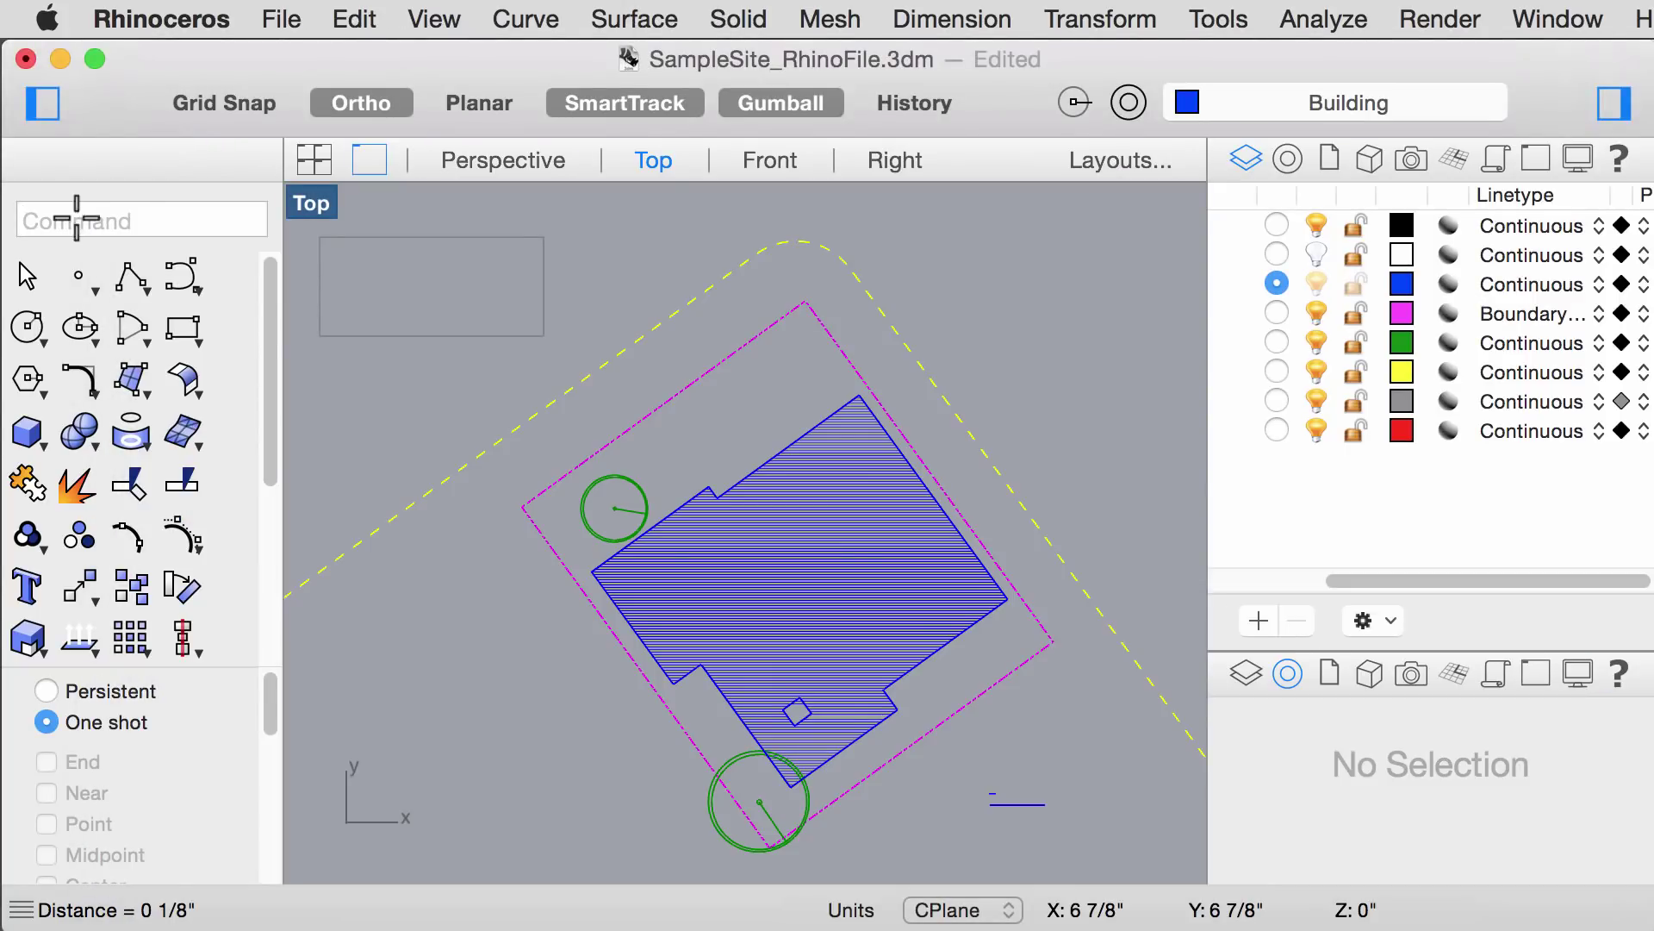
{"action": "key", "text": "Return"}
{"action": "key", "text": "super+grave"}
{"action": "left_click_drag", "start_coordinate": [1484, 73], "coordinate": [1357, 73]}
{"action": "left_click", "coordinate": [874, 731]}
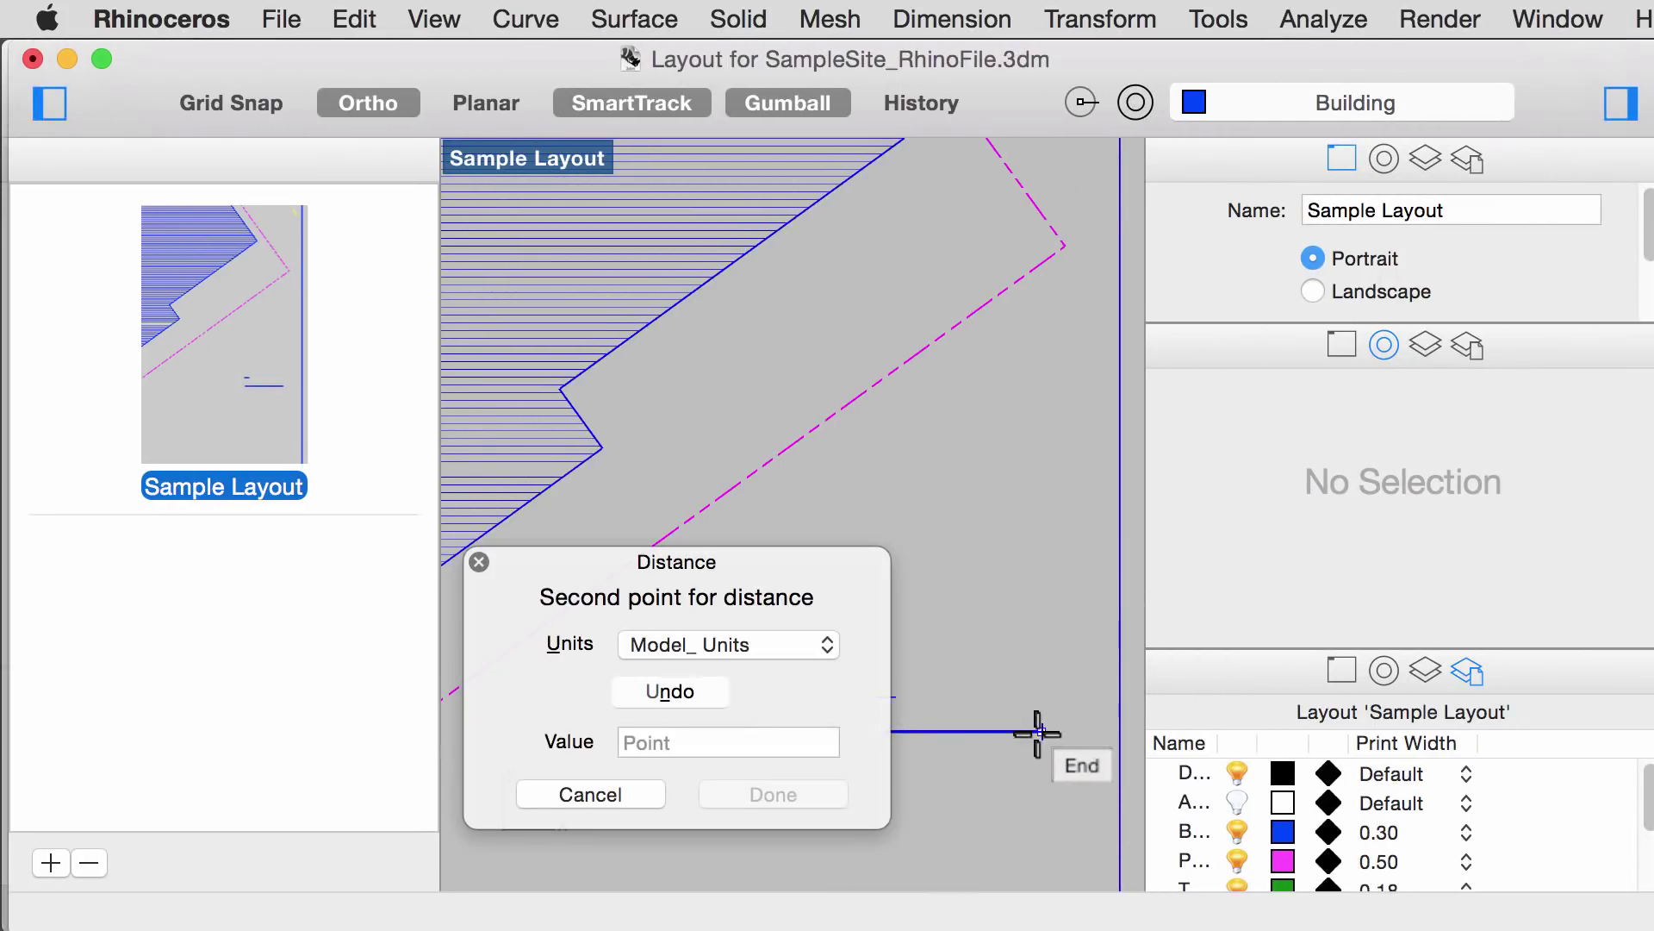
{"action": "left_click", "coordinate": [1040, 732]}
Step: Reposition the layout window and show the entire site plan in the detail again
{"action": "left_click_drag", "start_coordinate": [986, 60], "coordinate": [1336, 67]}
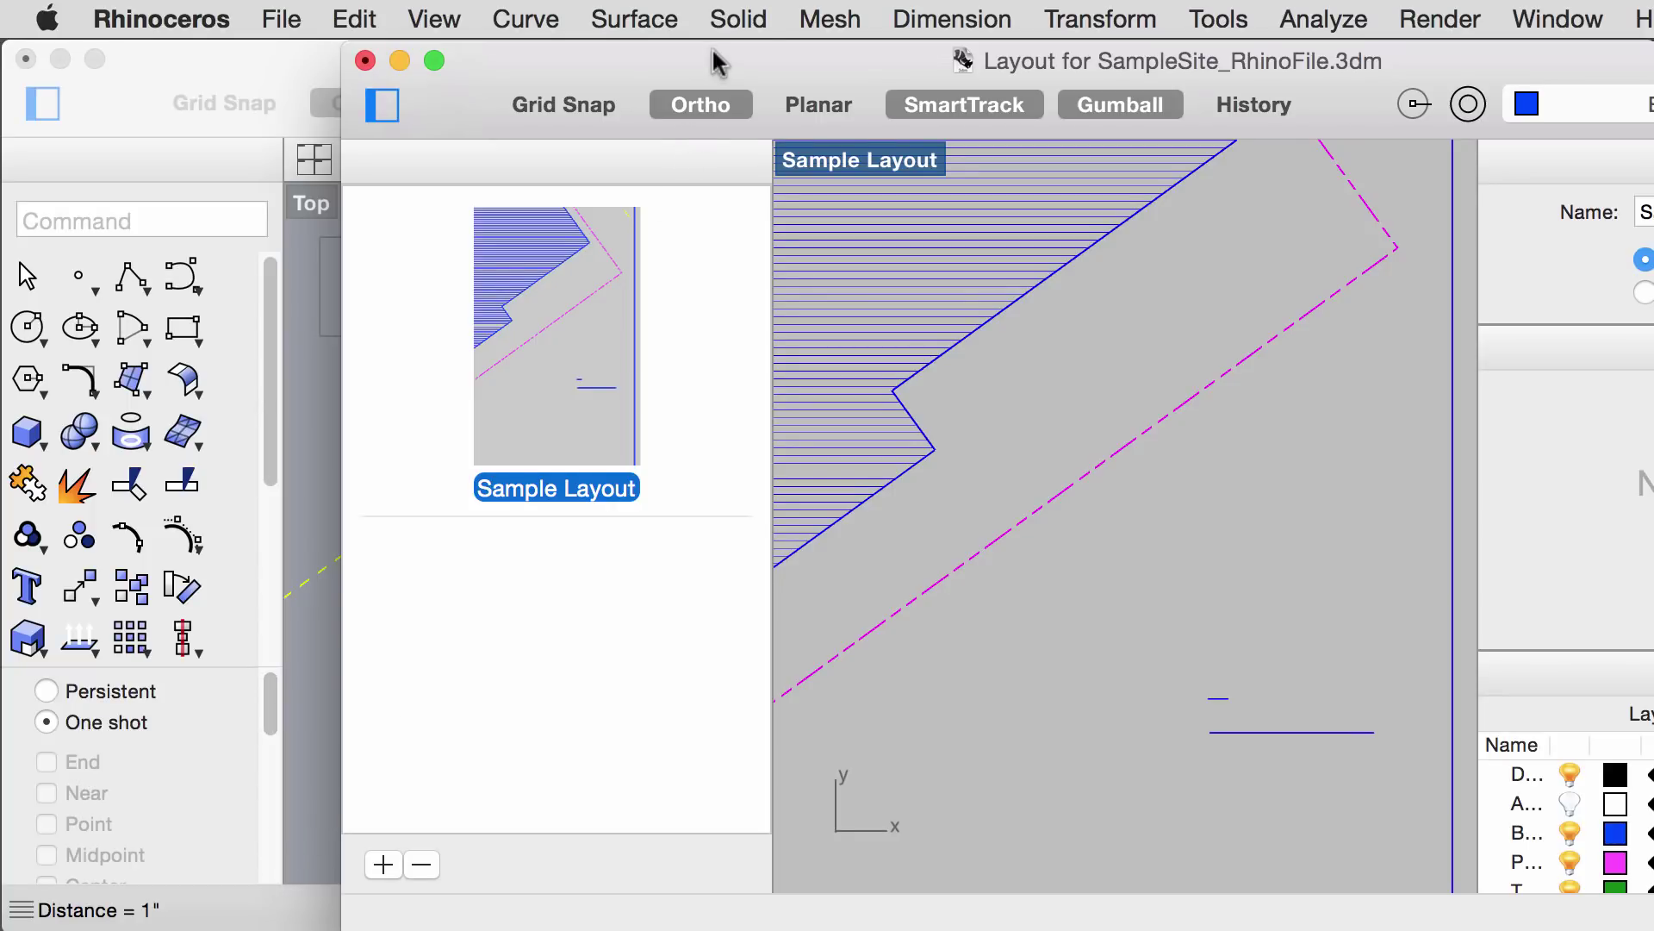
{"action": "left_click_drag", "start_coordinate": [712, 49], "coordinate": [434, 33]}
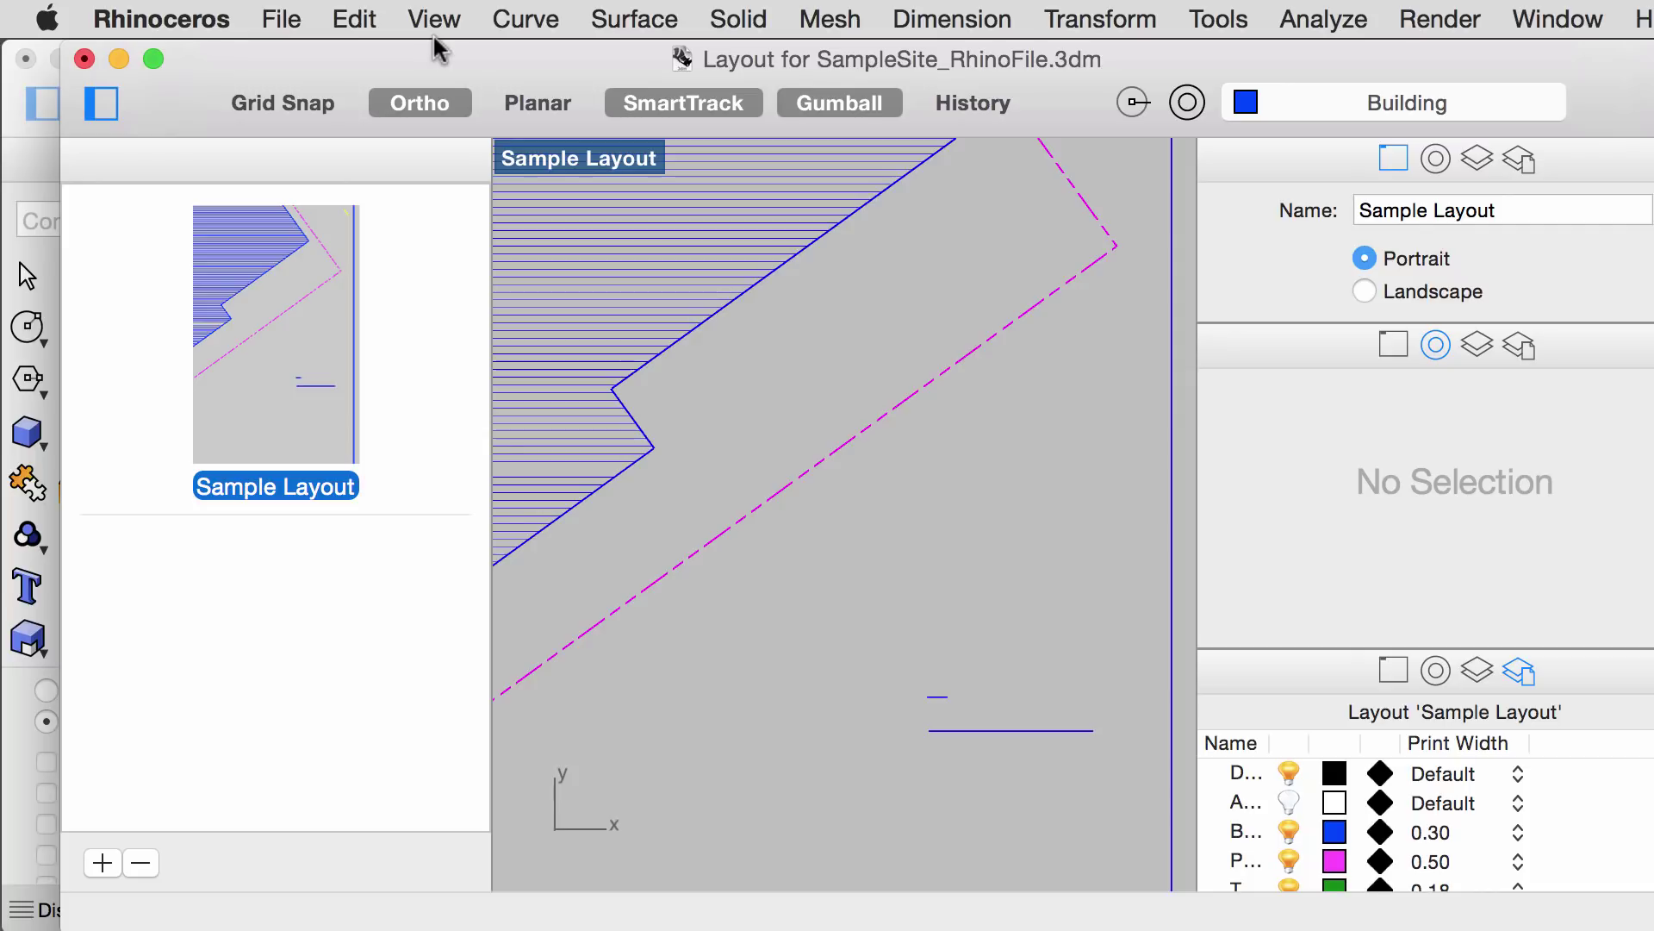
{"action": "left_click", "coordinate": [396, 103]}
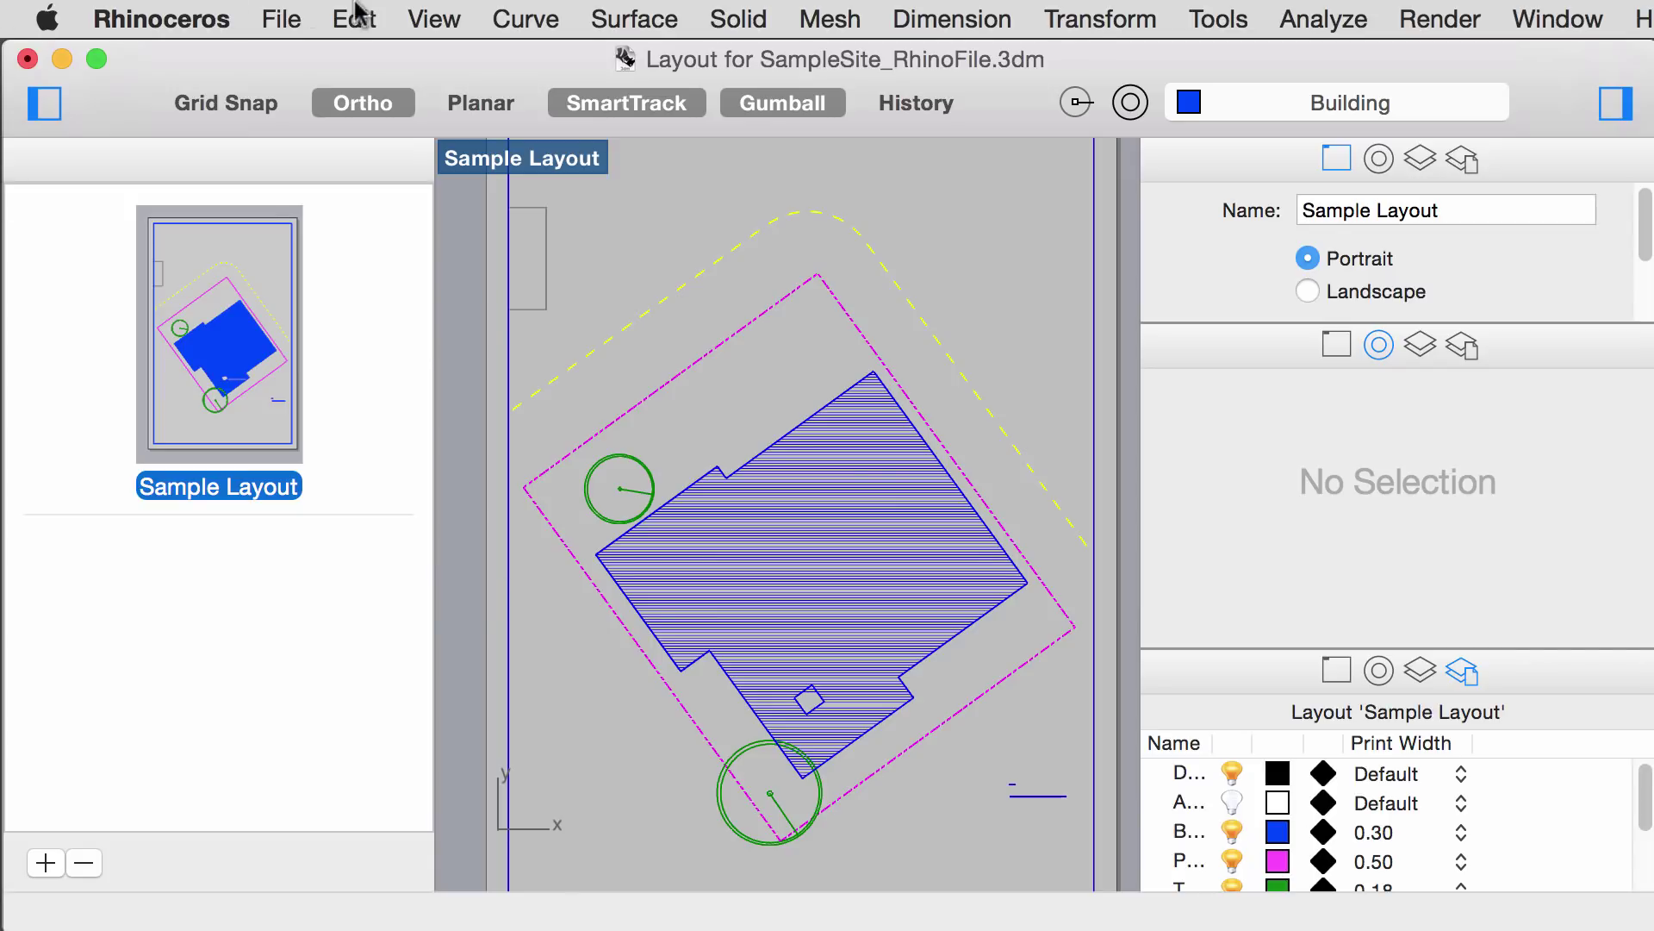
Step: Set up the layout print with 11x17 paper, the PDFwriter printer and vector output
{"action": "left_click", "coordinate": [315, 19]}
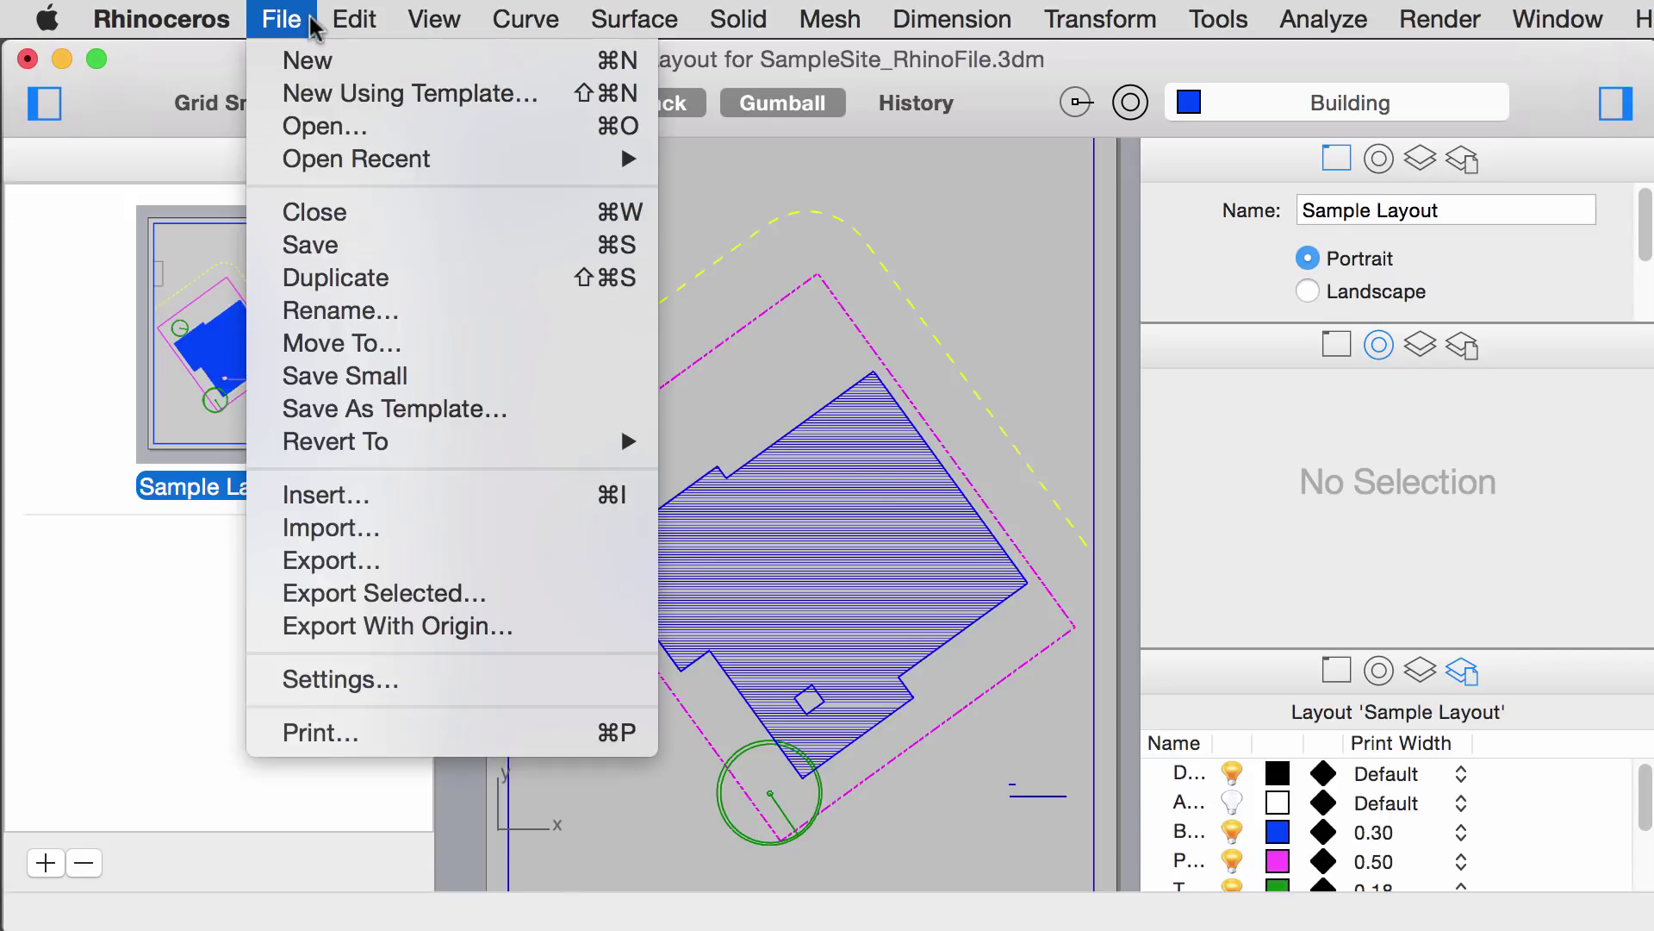
{"action": "left_click", "coordinate": [910, 268]}
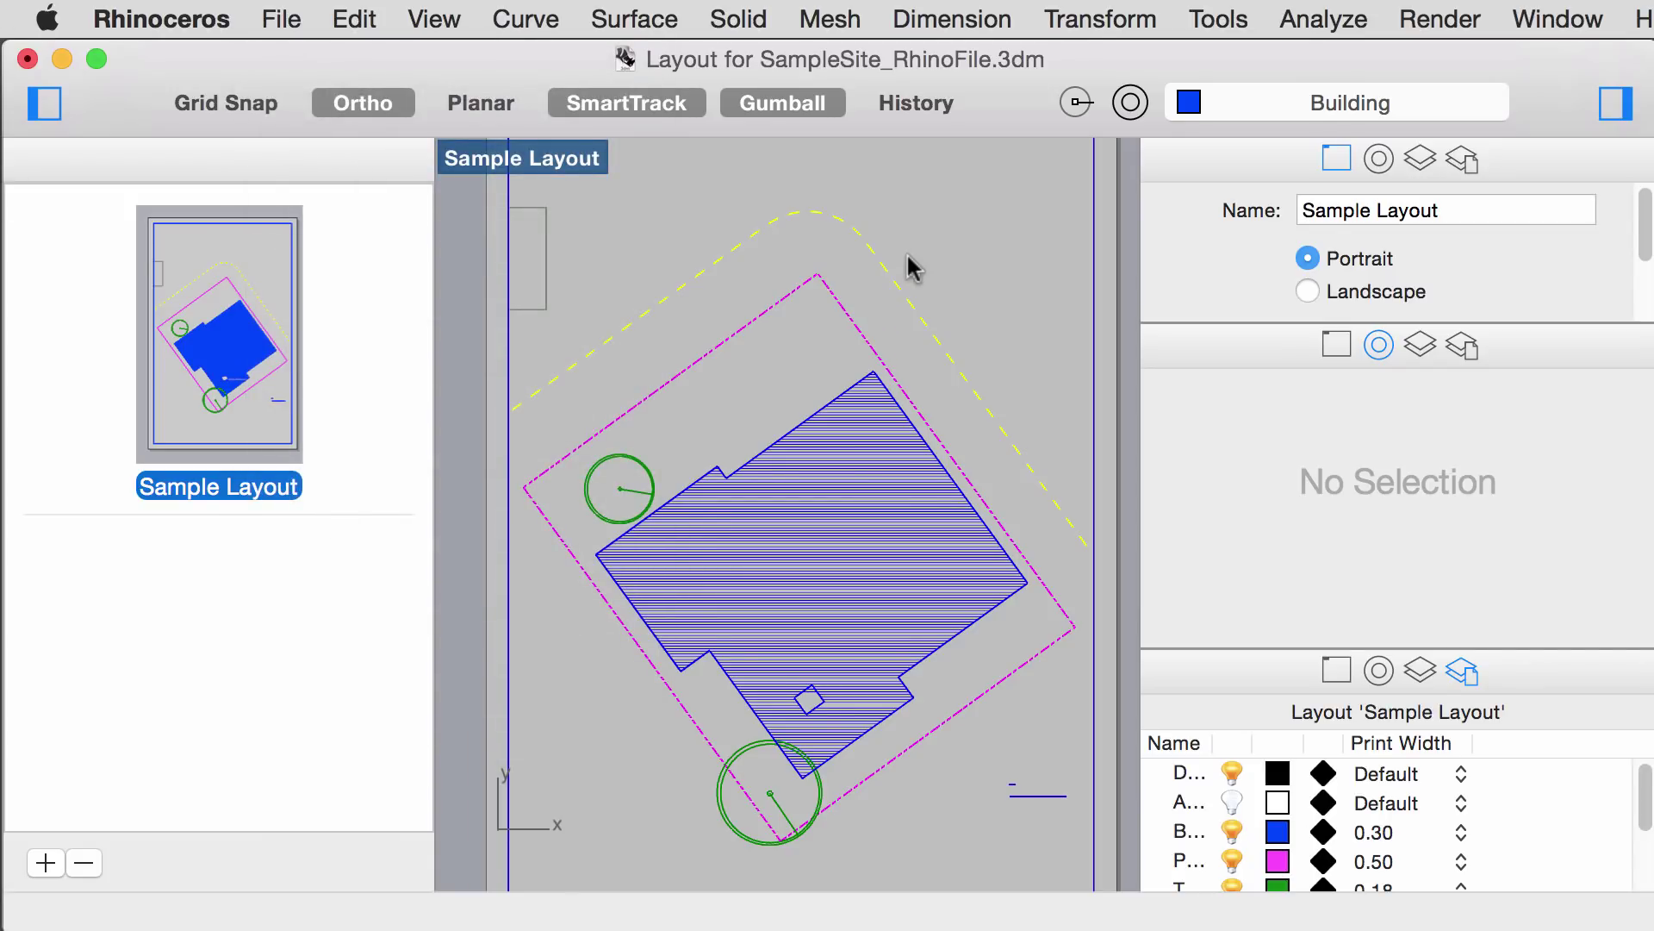
{"action": "key", "text": "super+p"}
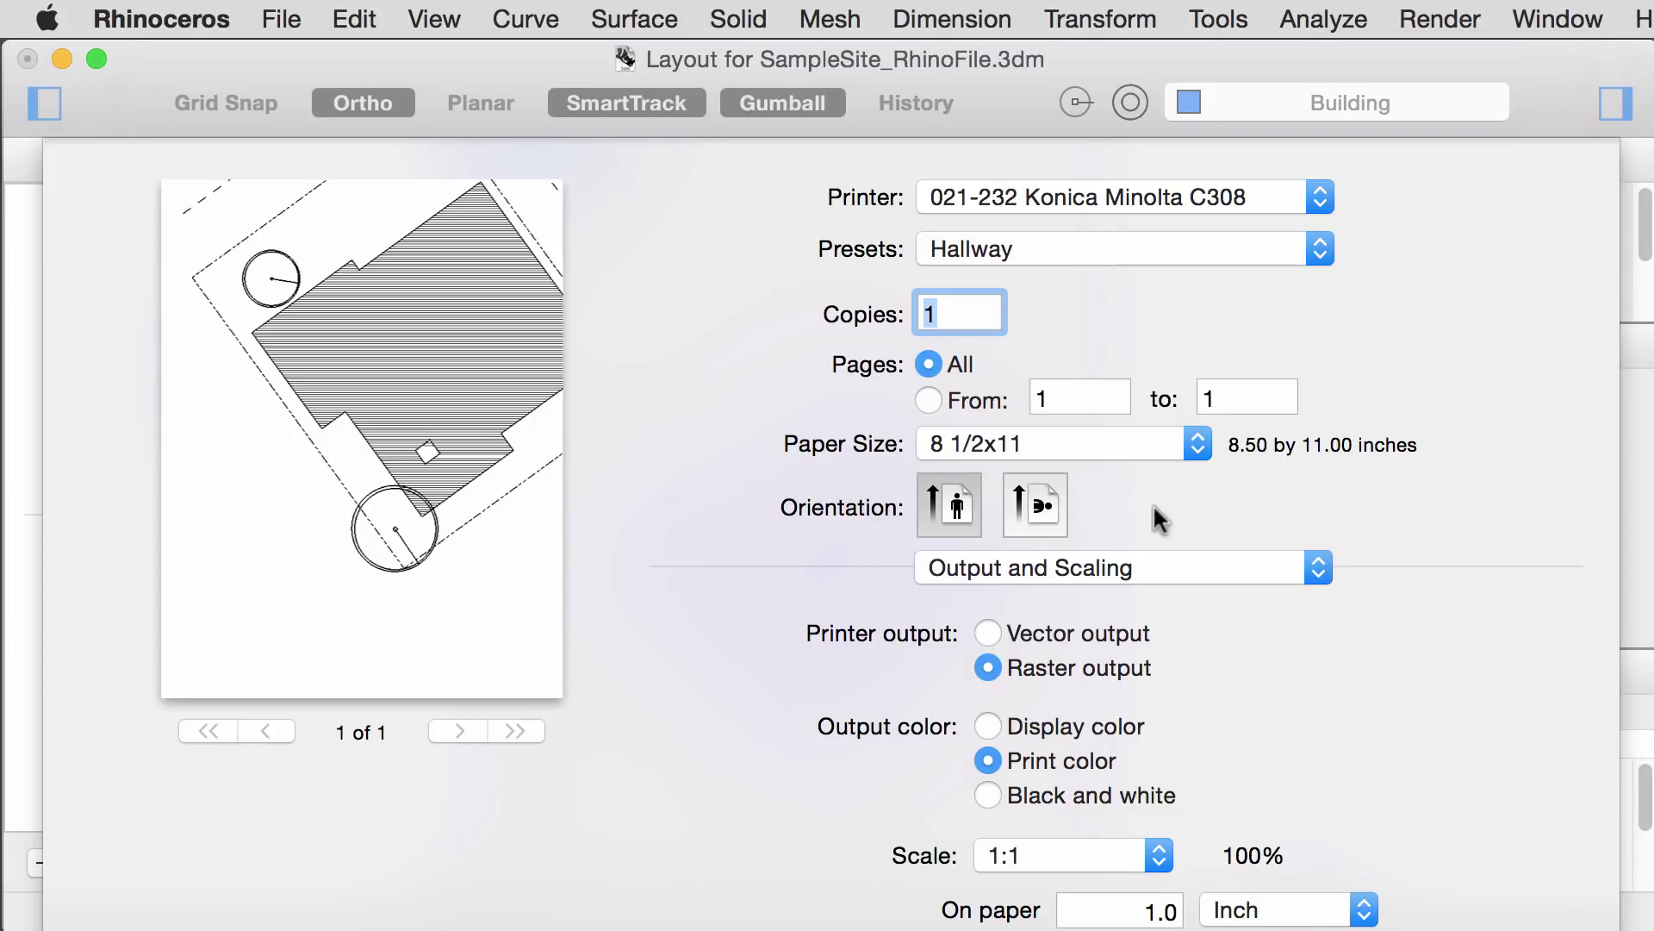
{"action": "left_click", "coordinate": [1068, 445]}
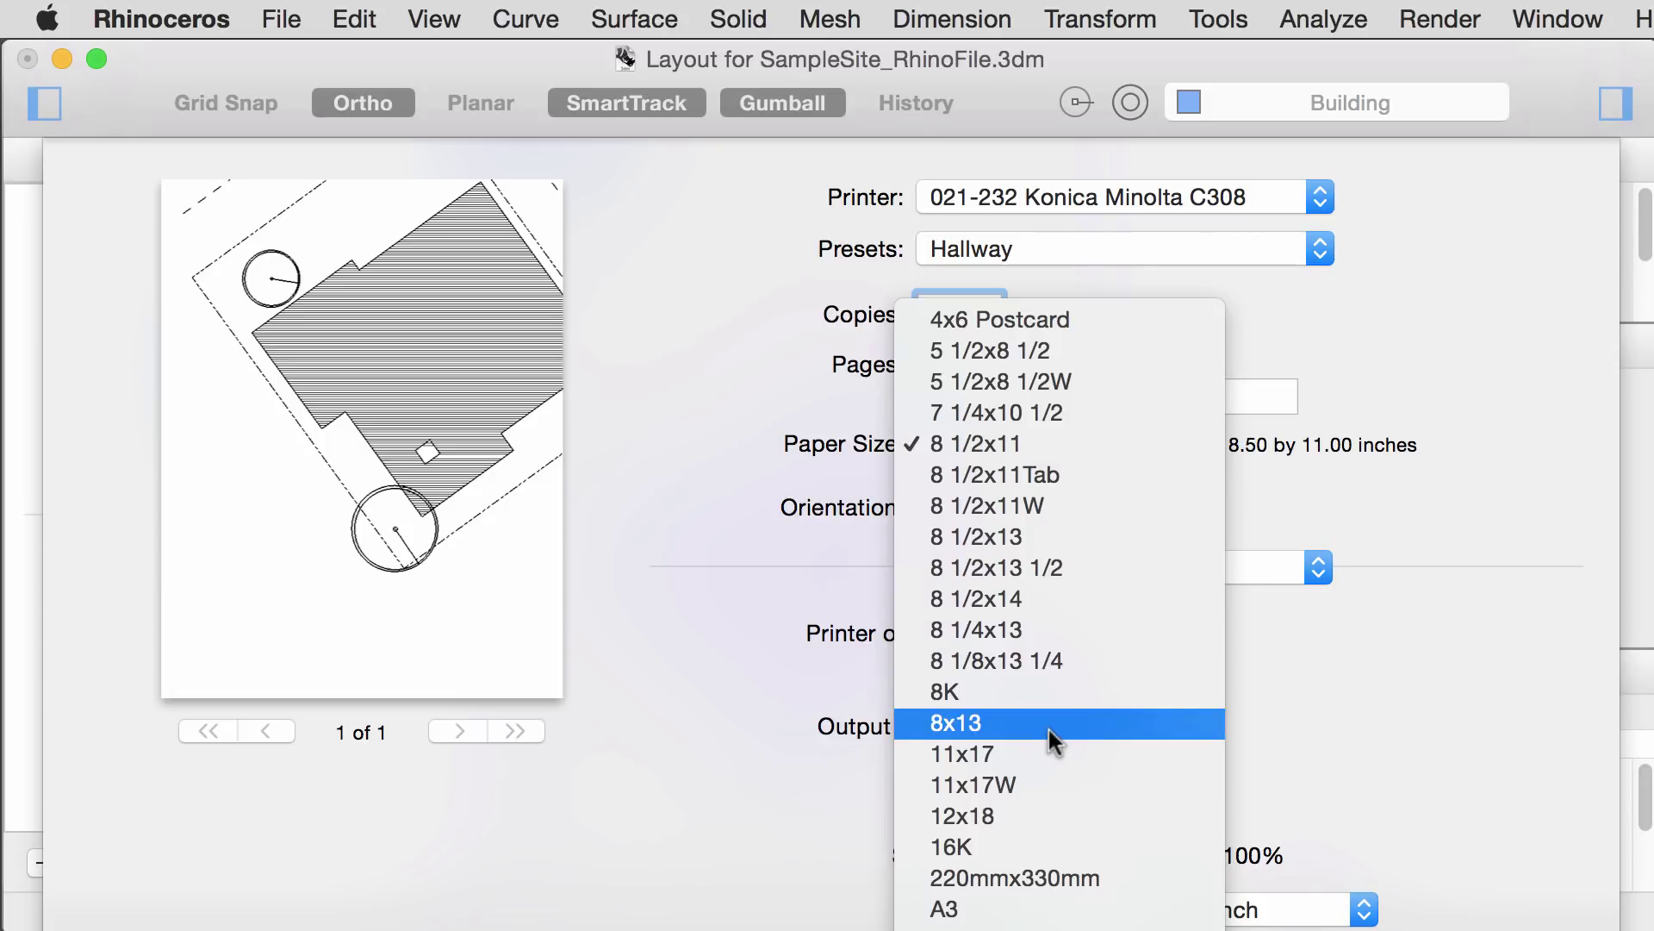
{"action": "left_click", "coordinate": [1037, 758]}
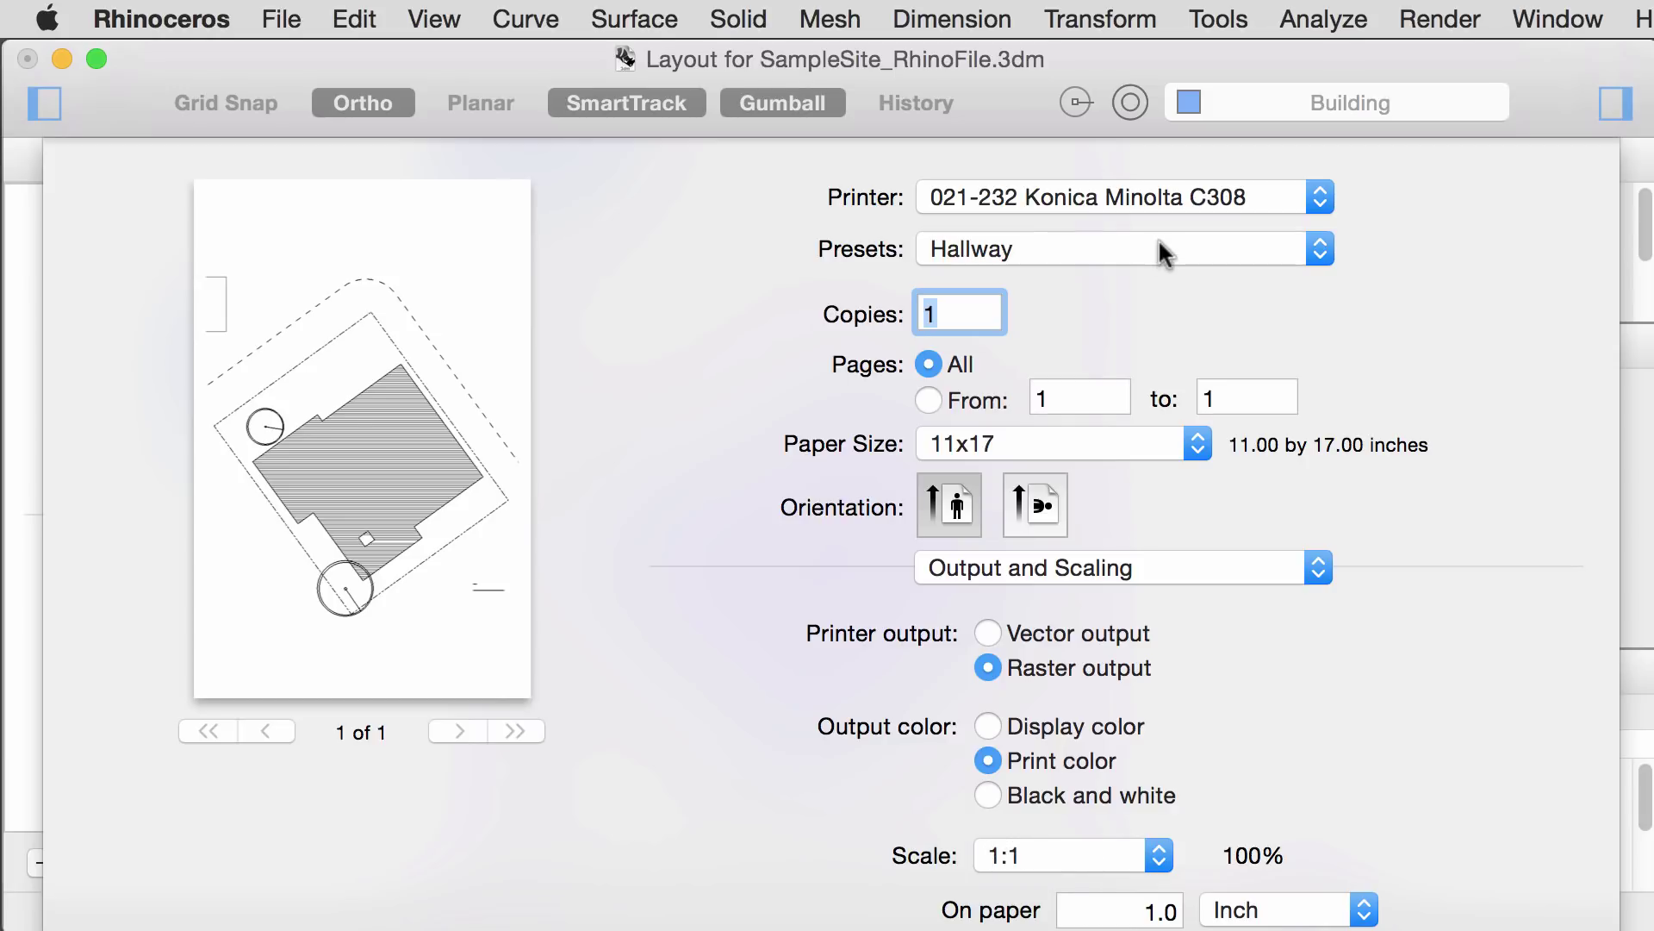
{"action": "left_click", "coordinate": [1074, 198]}
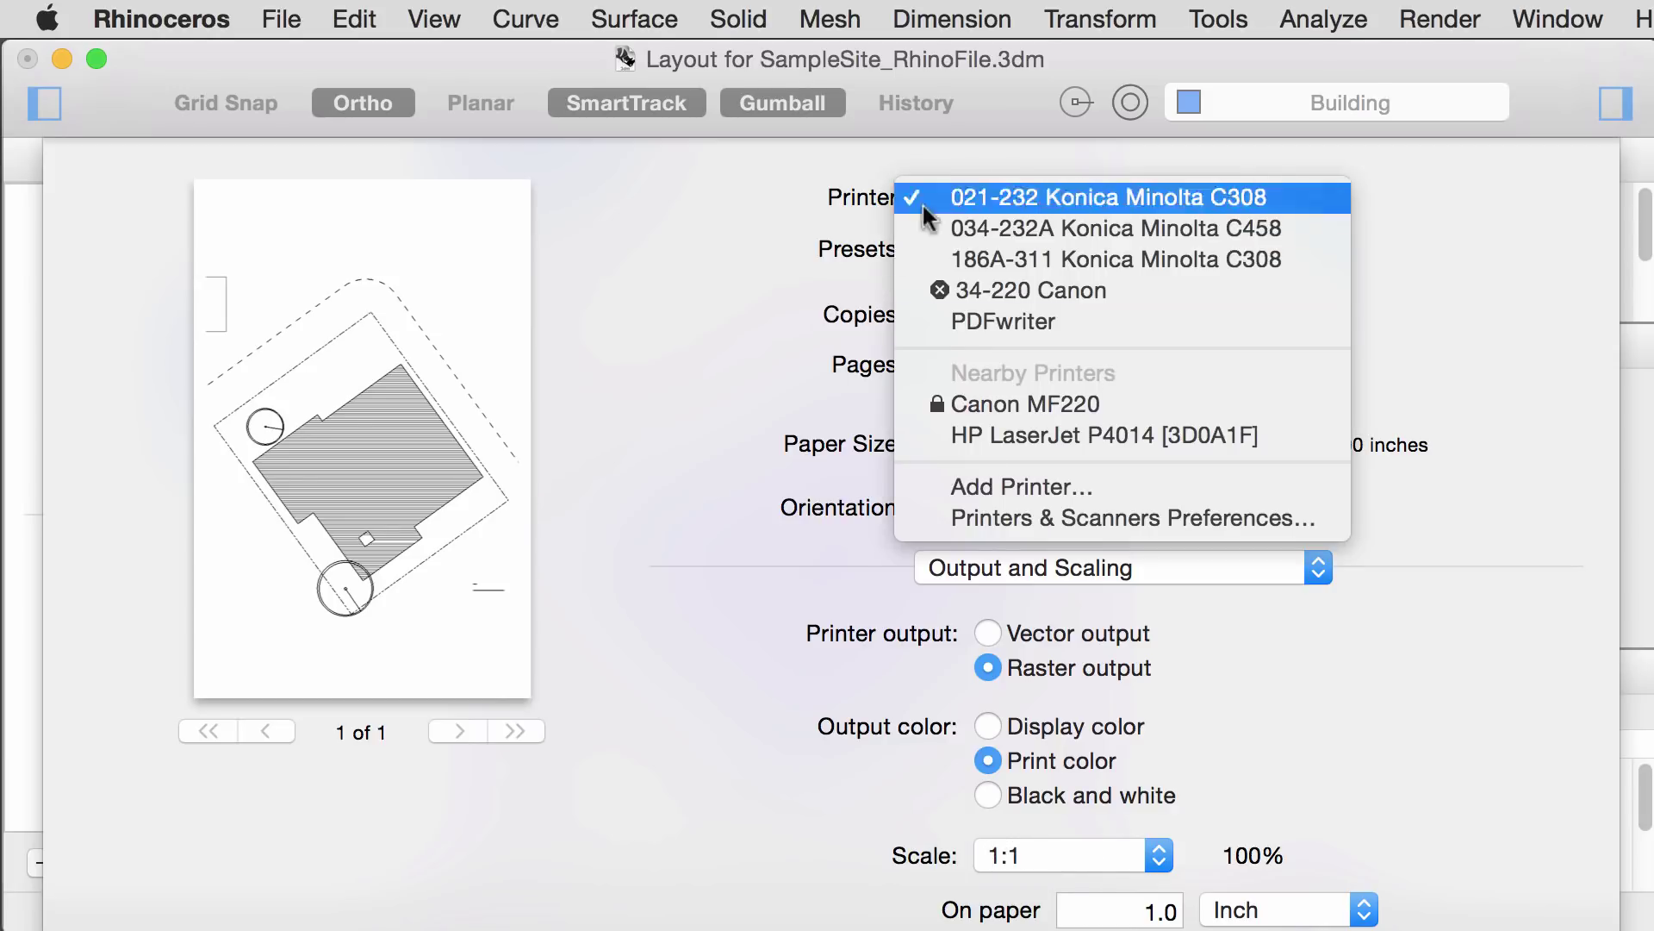
{"action": "left_click", "coordinate": [1189, 323]}
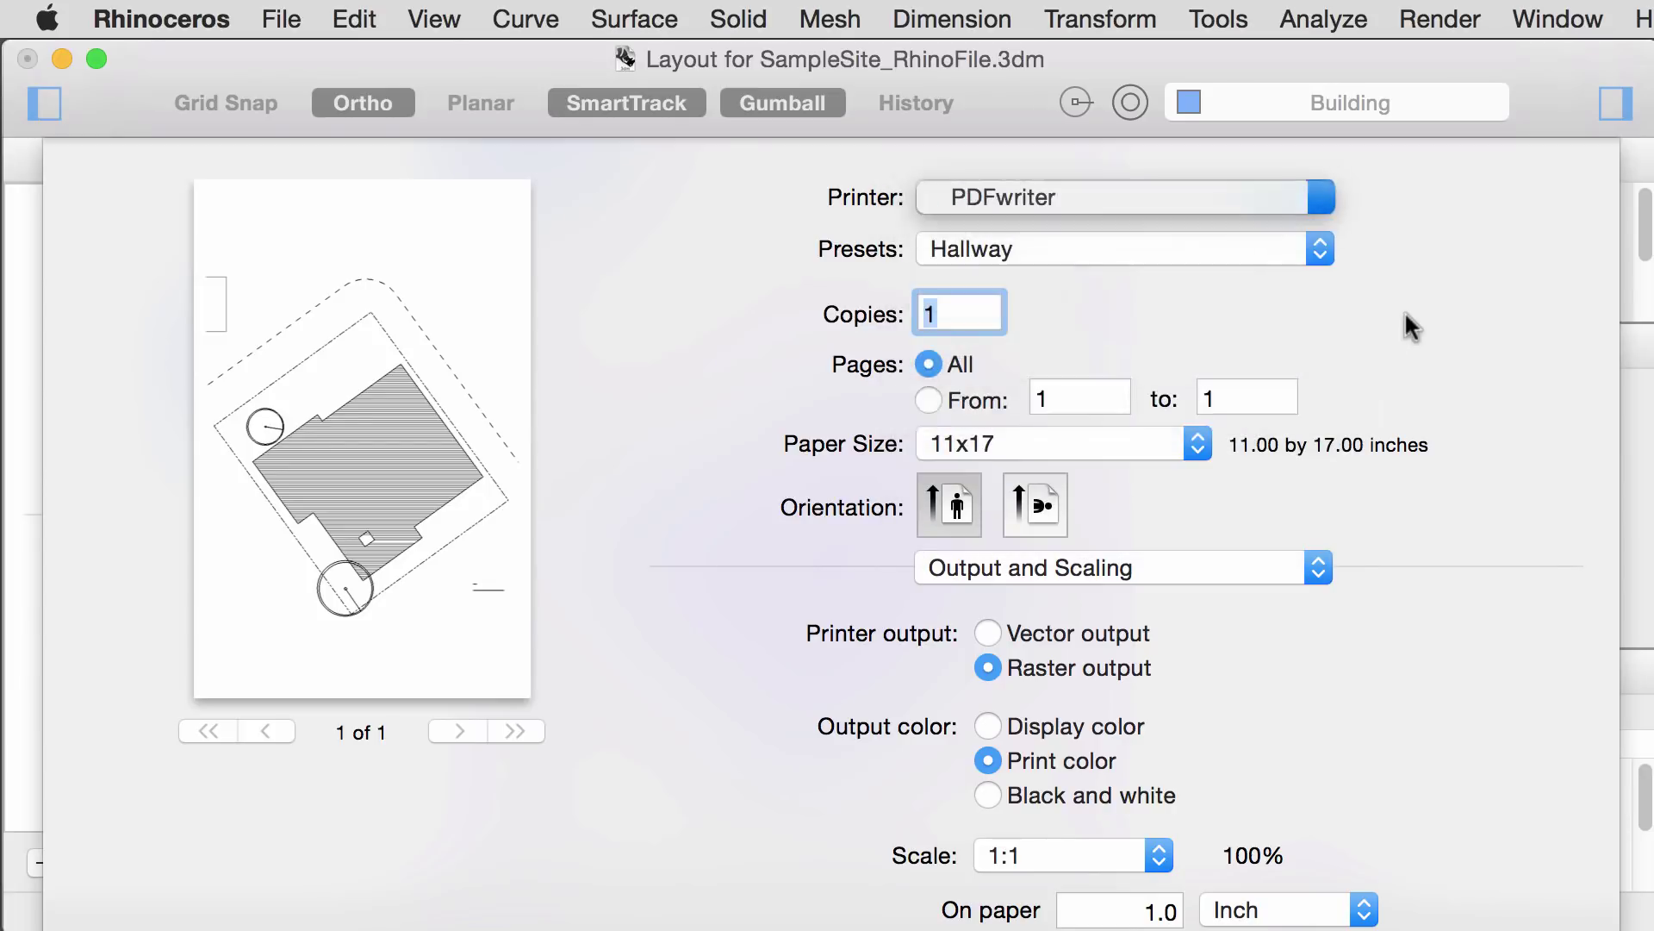
{"action": "left_click", "coordinate": [987, 633]}
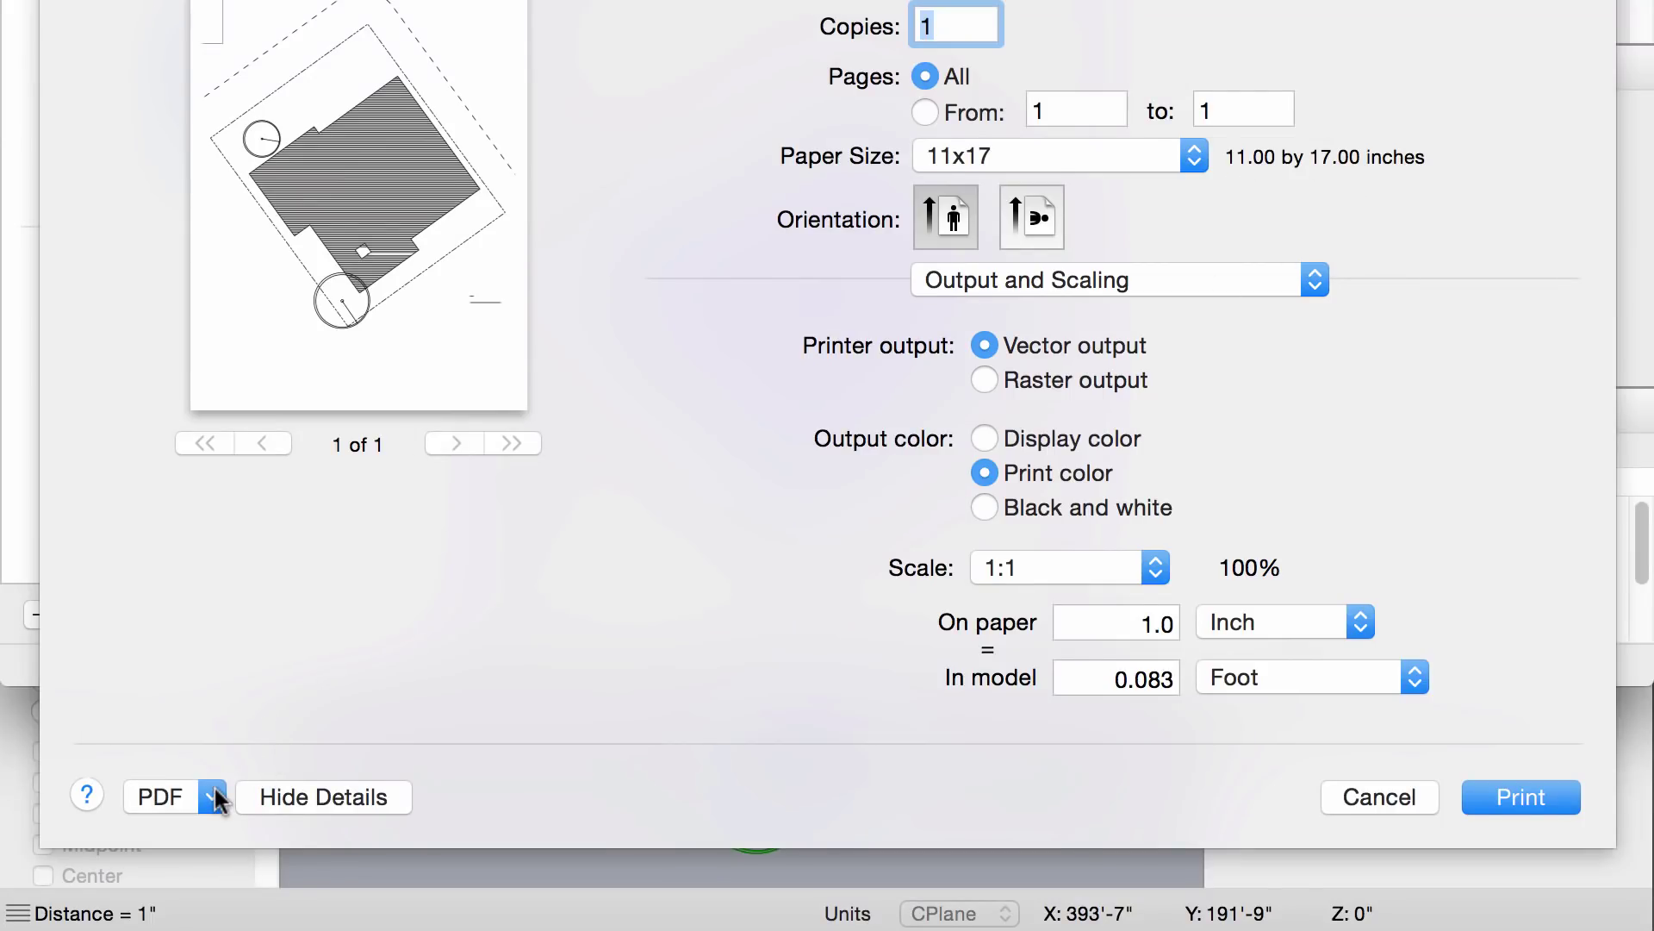
{"action": "left_click", "coordinate": [216, 796]}
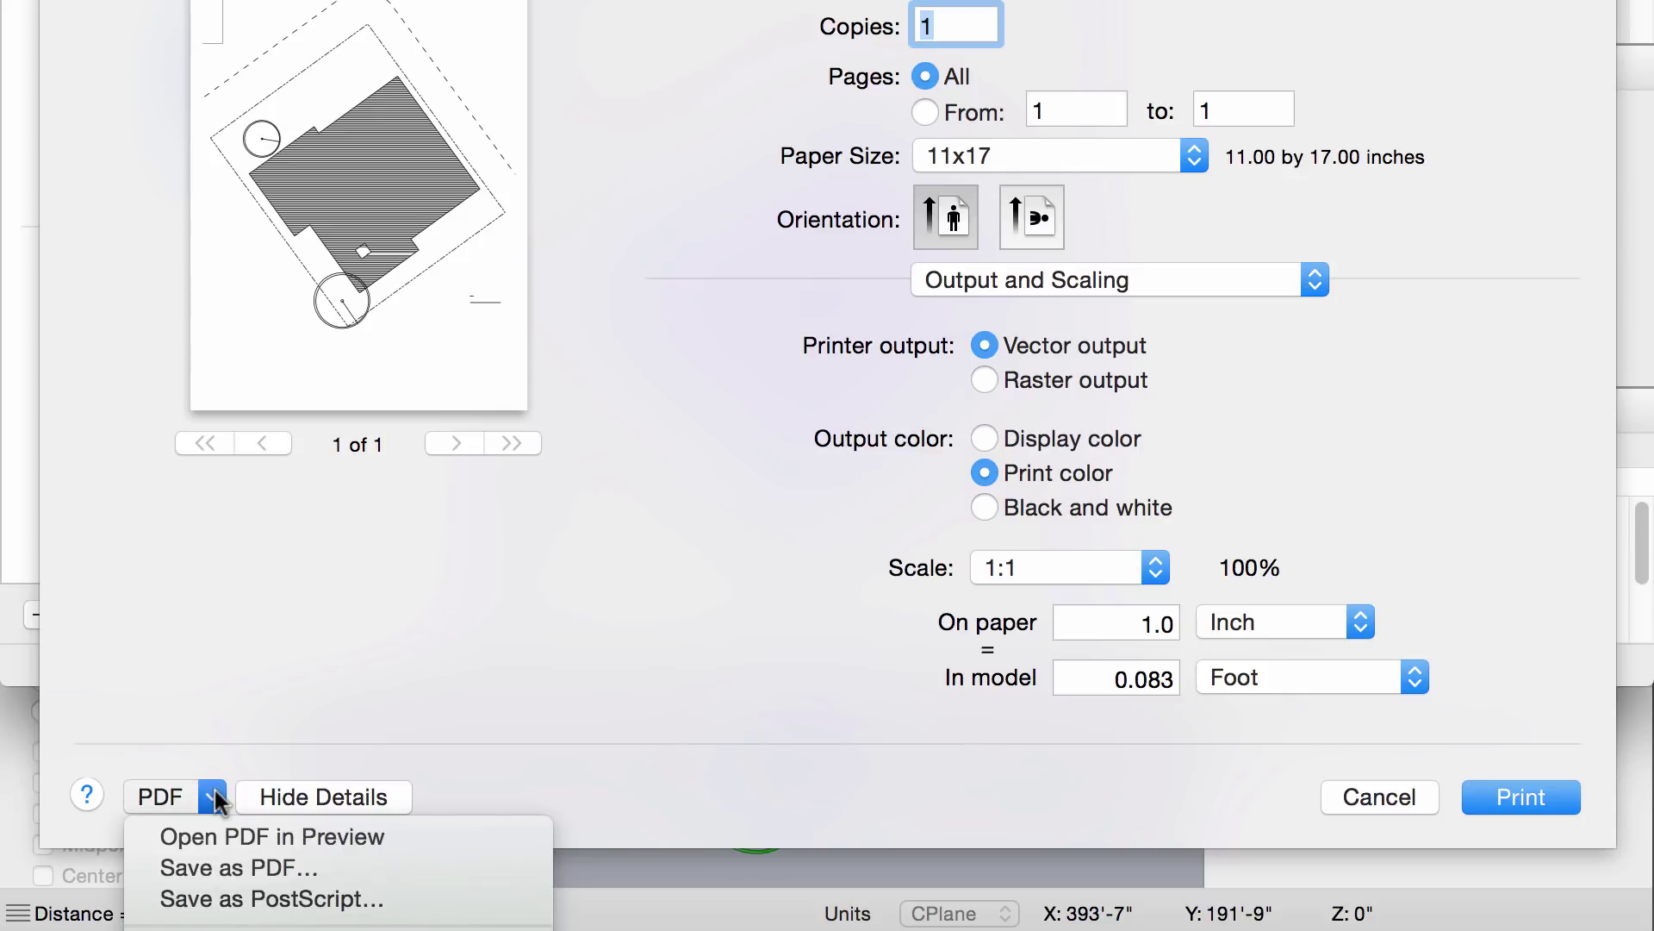
Step: Open the print output as Untitled.pdf in Preview and scroll through it to check the drawing
{"action": "left_click", "coordinate": [220, 840]}
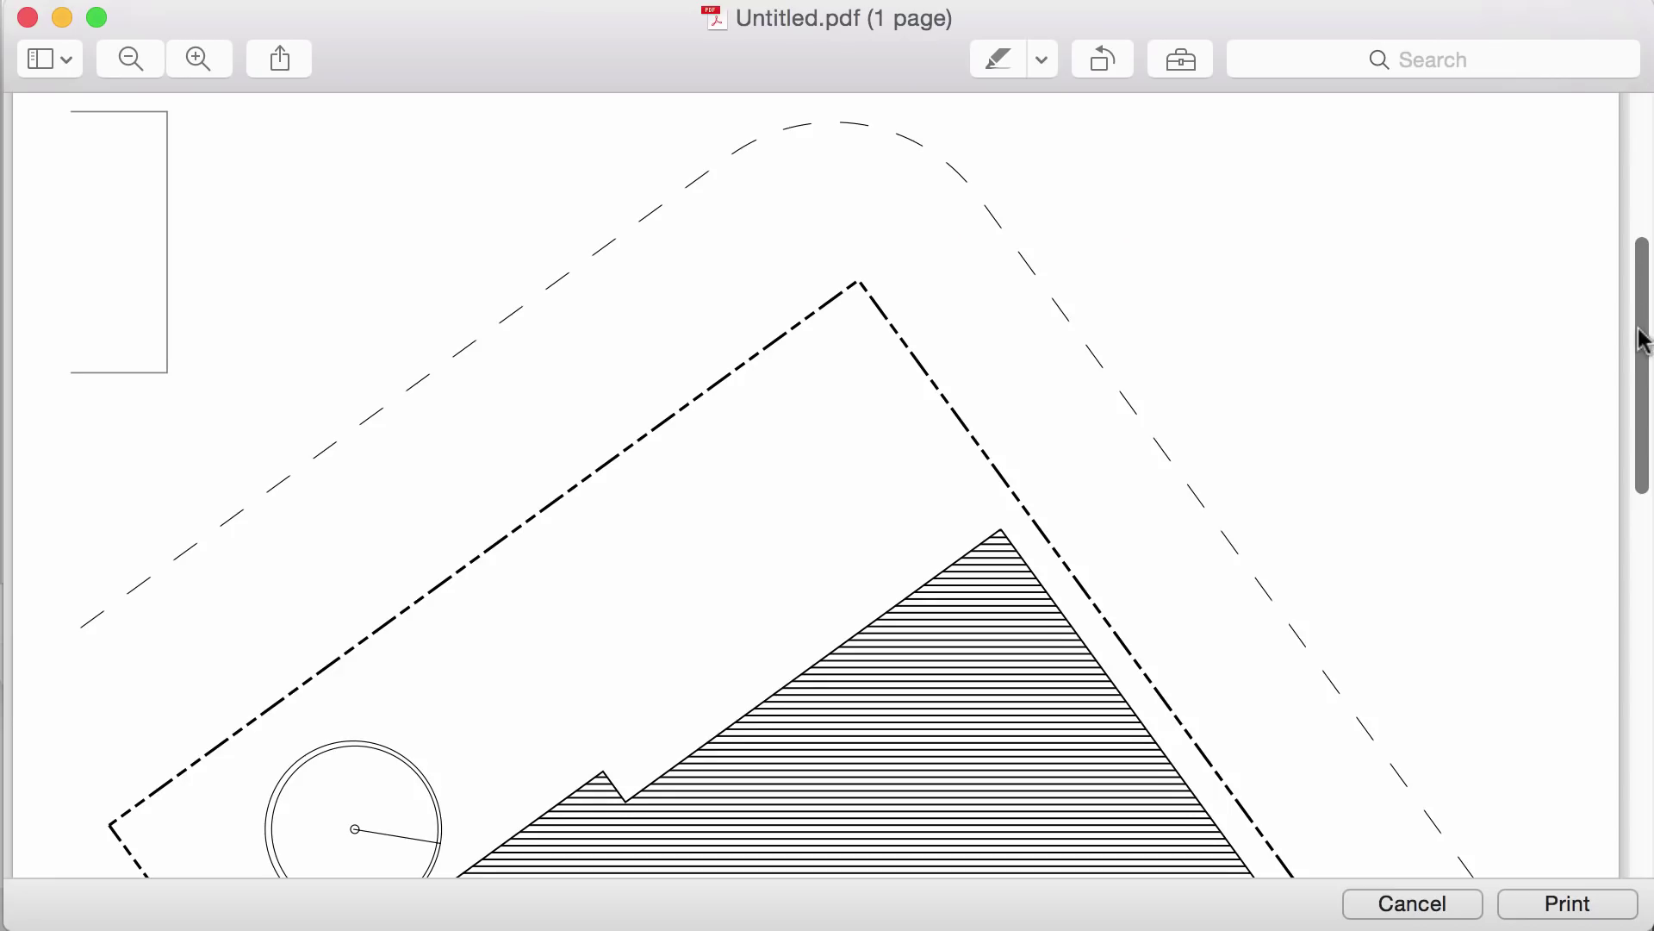
{"action": "left_click_drag", "start_coordinate": [1644, 431], "coordinate": [1640, 560]}
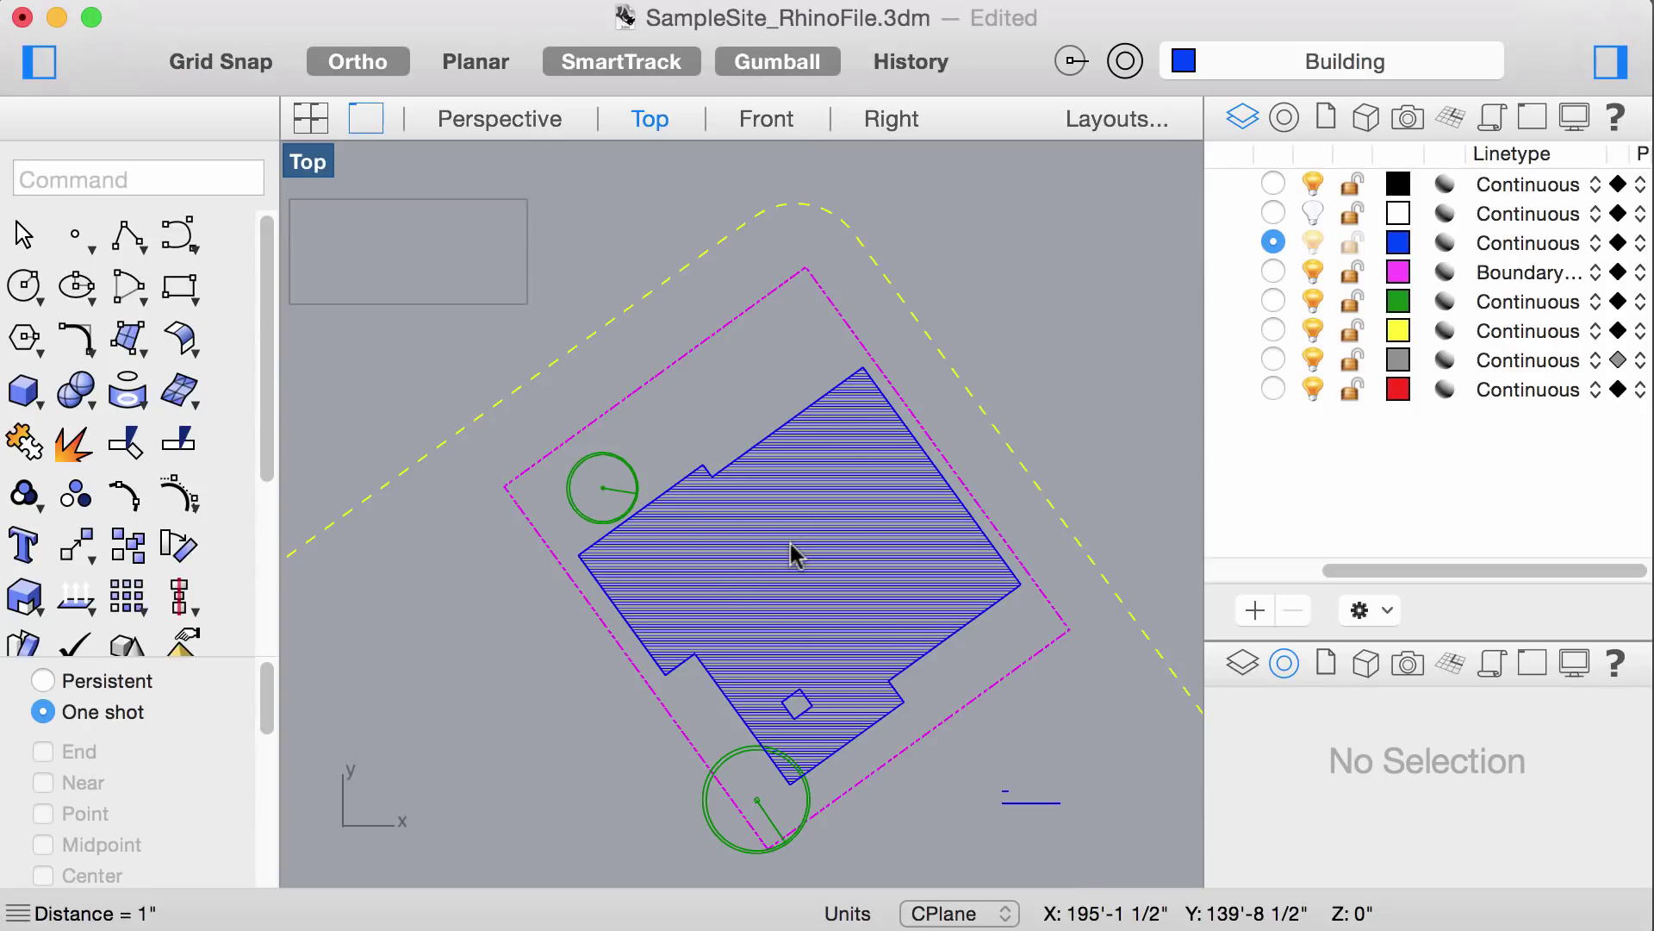
Step: Delete the building's old hatch and window-select the building outline curves
{"action": "left_click", "coordinate": [829, 566]}
{"action": "key", "text": "Delete"}
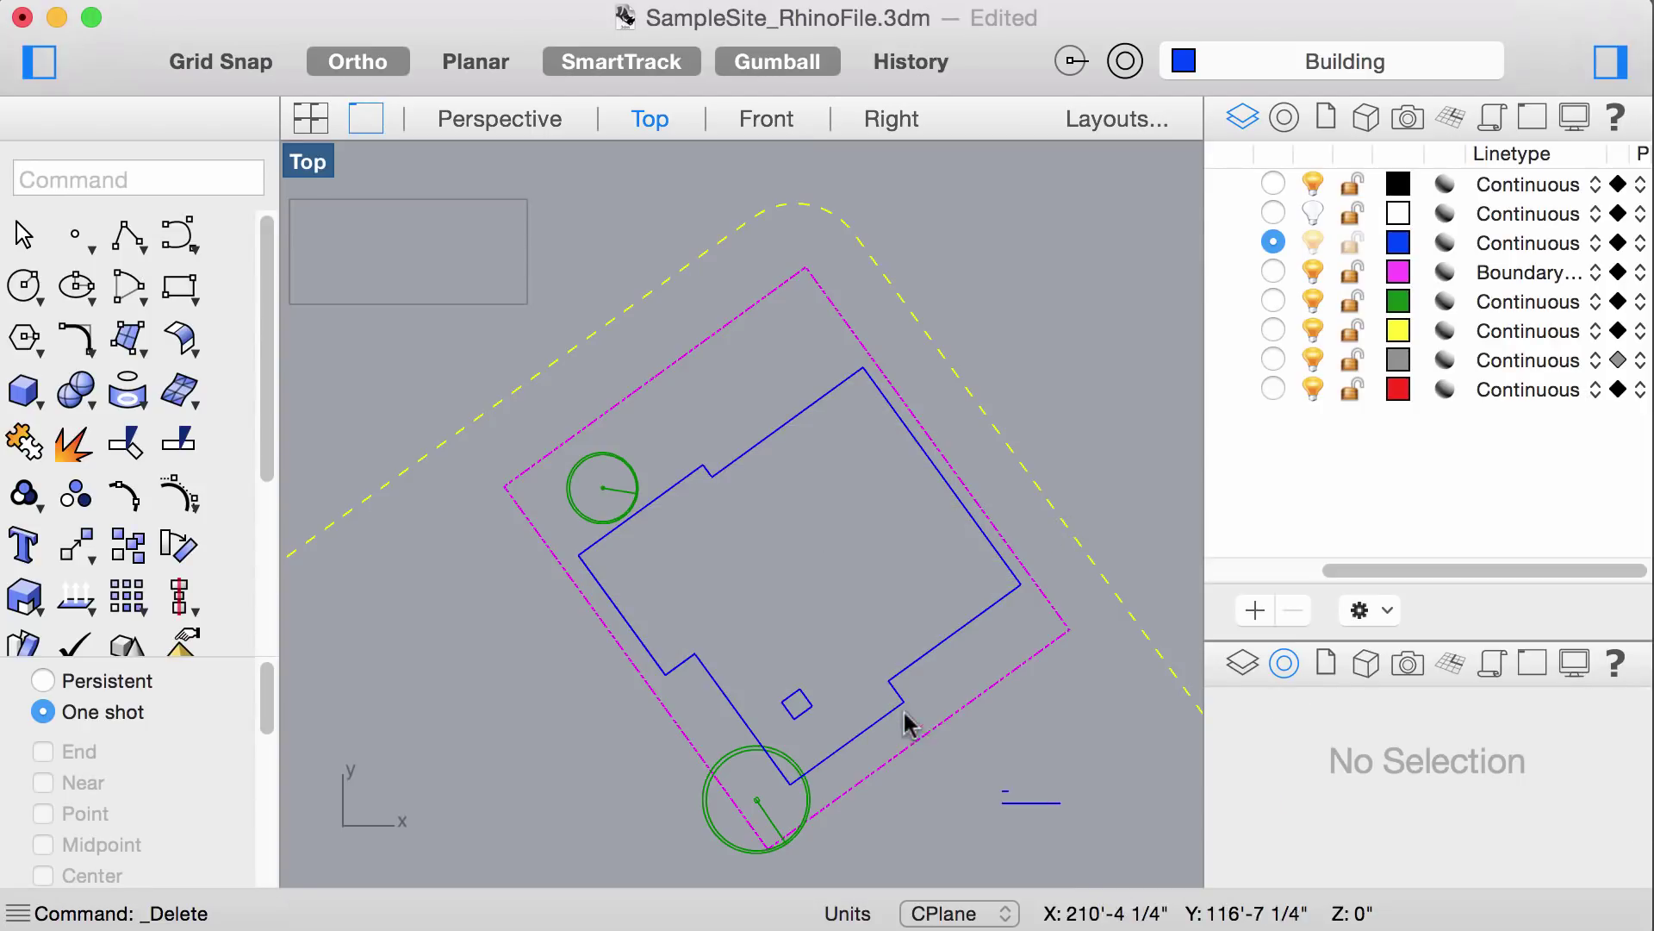
{"action": "scroll", "coordinate": [890, 735], "scroll_direction": "up", "scroll_amount": 3}
{"action": "left_click_drag", "start_coordinate": [879, 721], "coordinate": [584, 608]}
Step: Hatch the building interior region with Boundary enabled, leaving the small square unhatched
{"action": "type", "text": "hatch"}
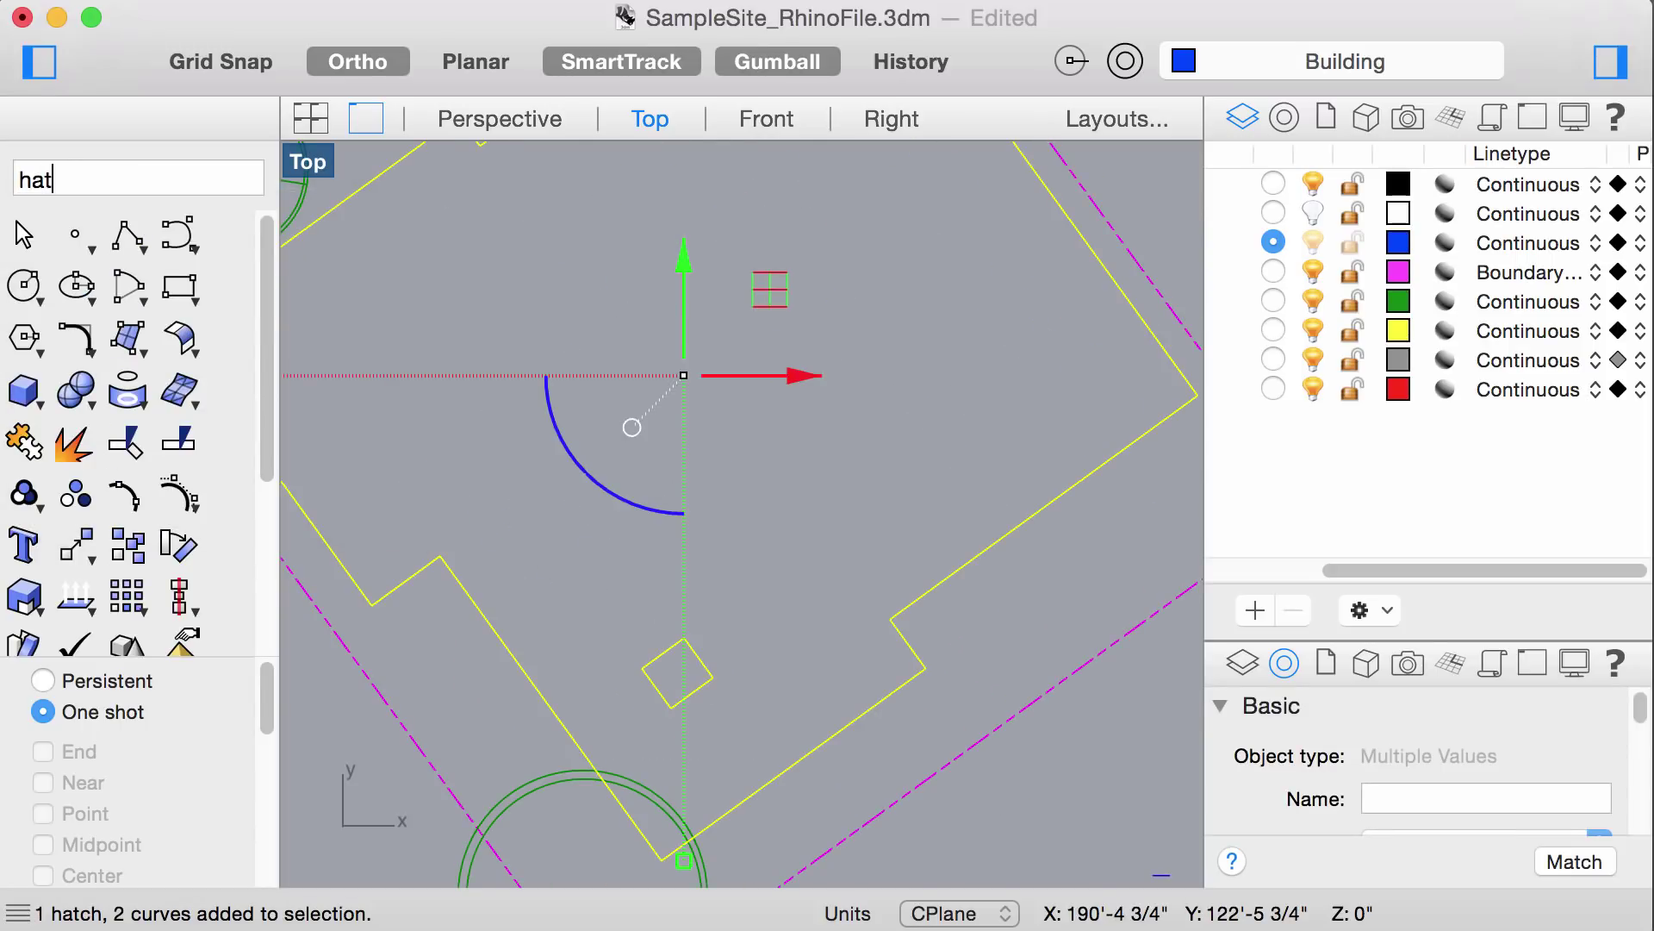
{"action": "key", "text": "Return"}
{"action": "mouse_move", "coordinate": [1258, 2]}
{"action": "left_mouse_down"}
{"action": "mouse_move", "coordinate": [1107, 2]}
{"action": "mouse_move", "coordinate": [878, 96]}
{"action": "left_mouse_up"}
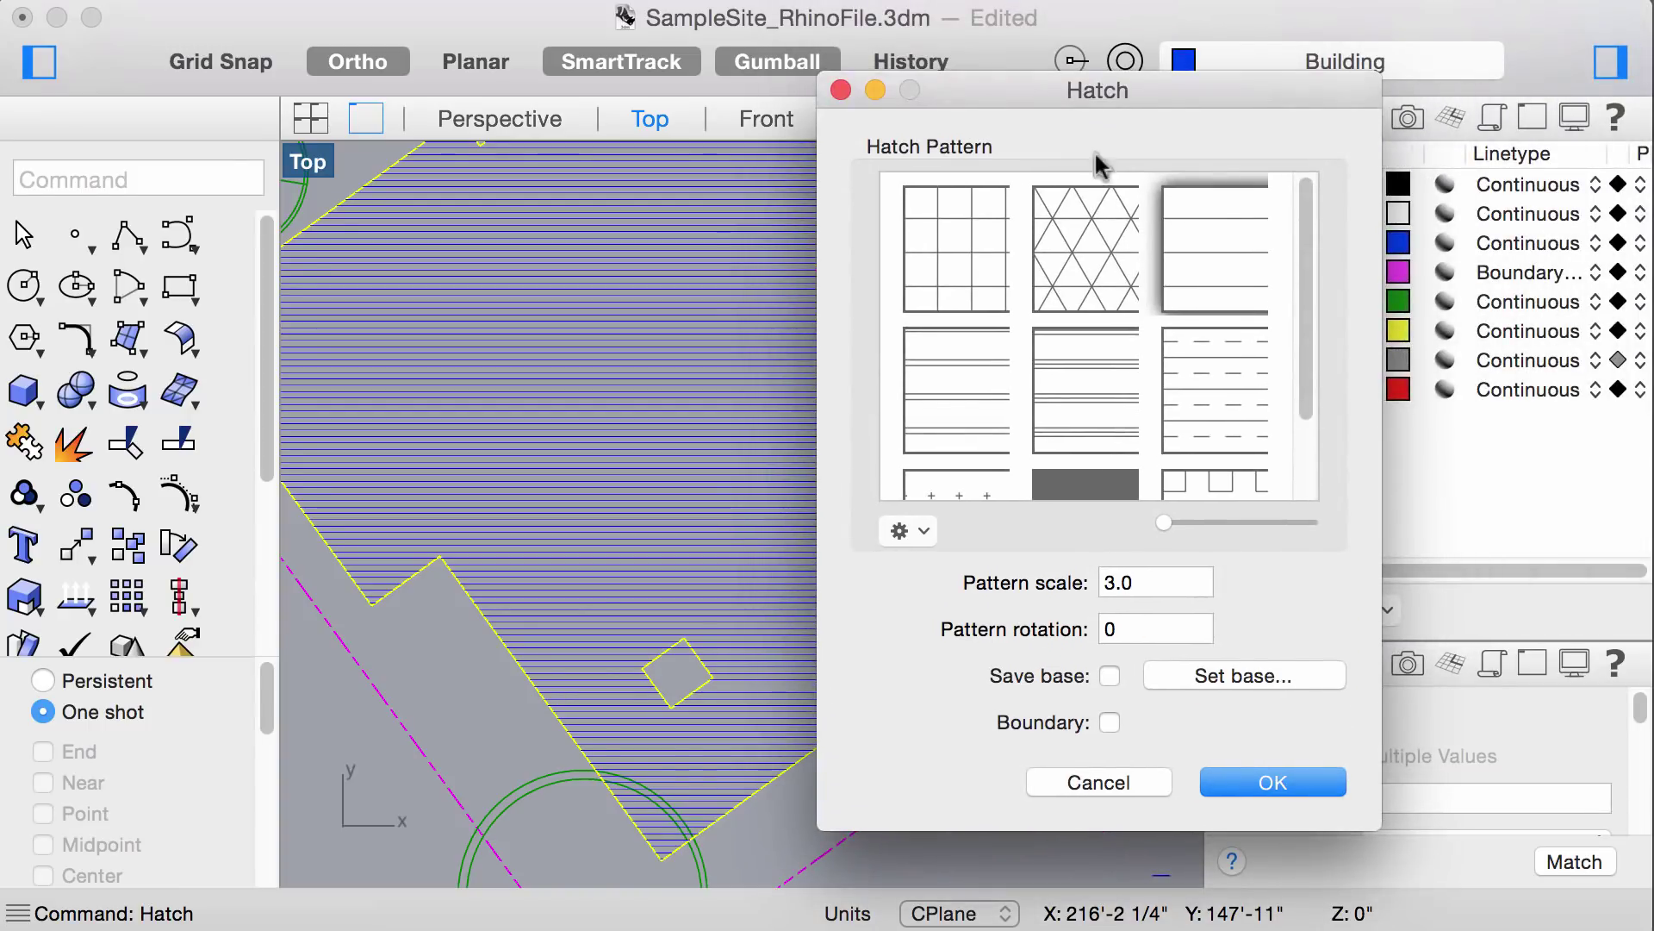
{"action": "left_click", "coordinate": [1110, 722]}
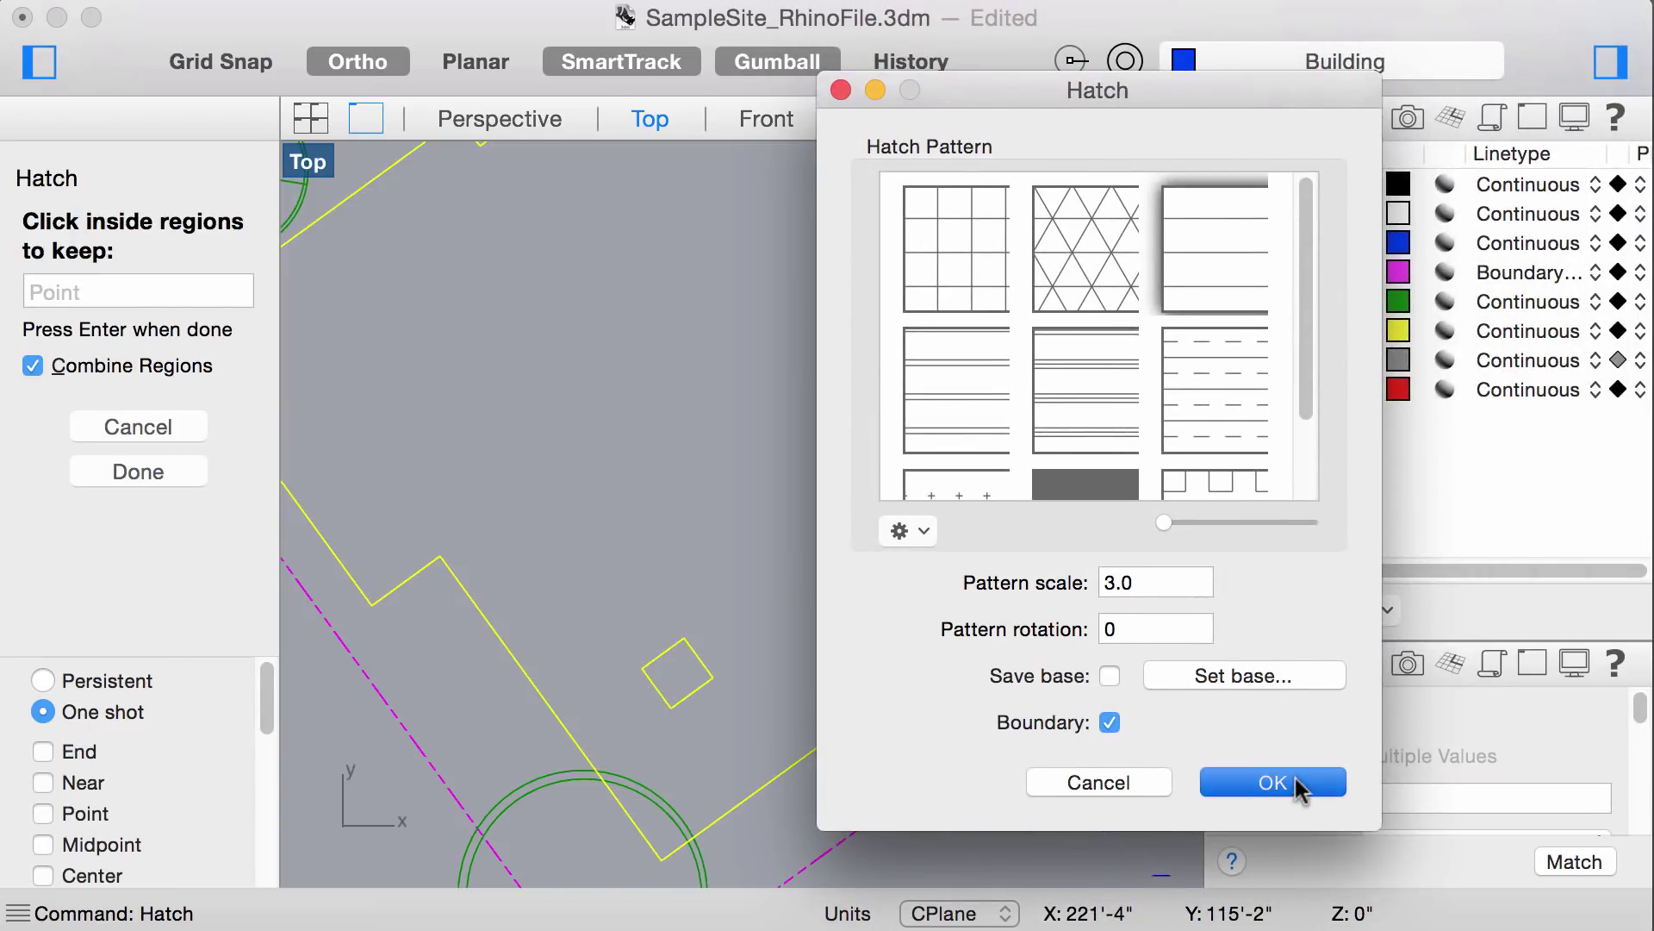
{"action": "left_click", "coordinate": [702, 406]}
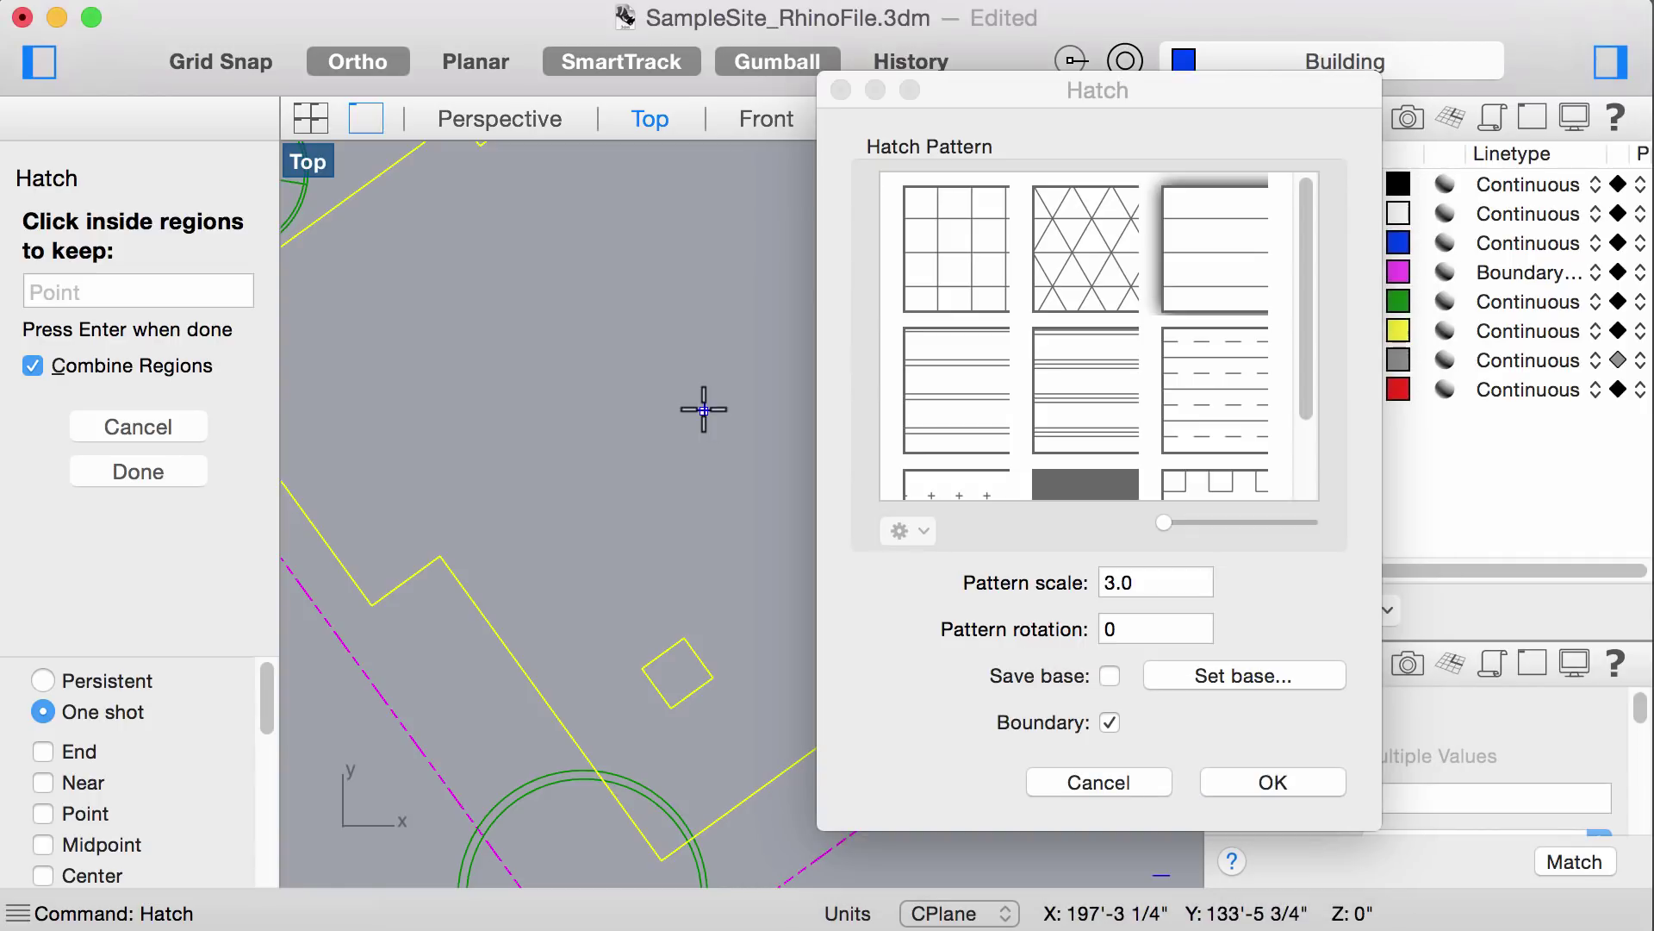
{"action": "scroll", "coordinate": [643, 425], "scroll_direction": "down", "scroll_amount": 2}
{"action": "left_click", "coordinate": [692, 564]}
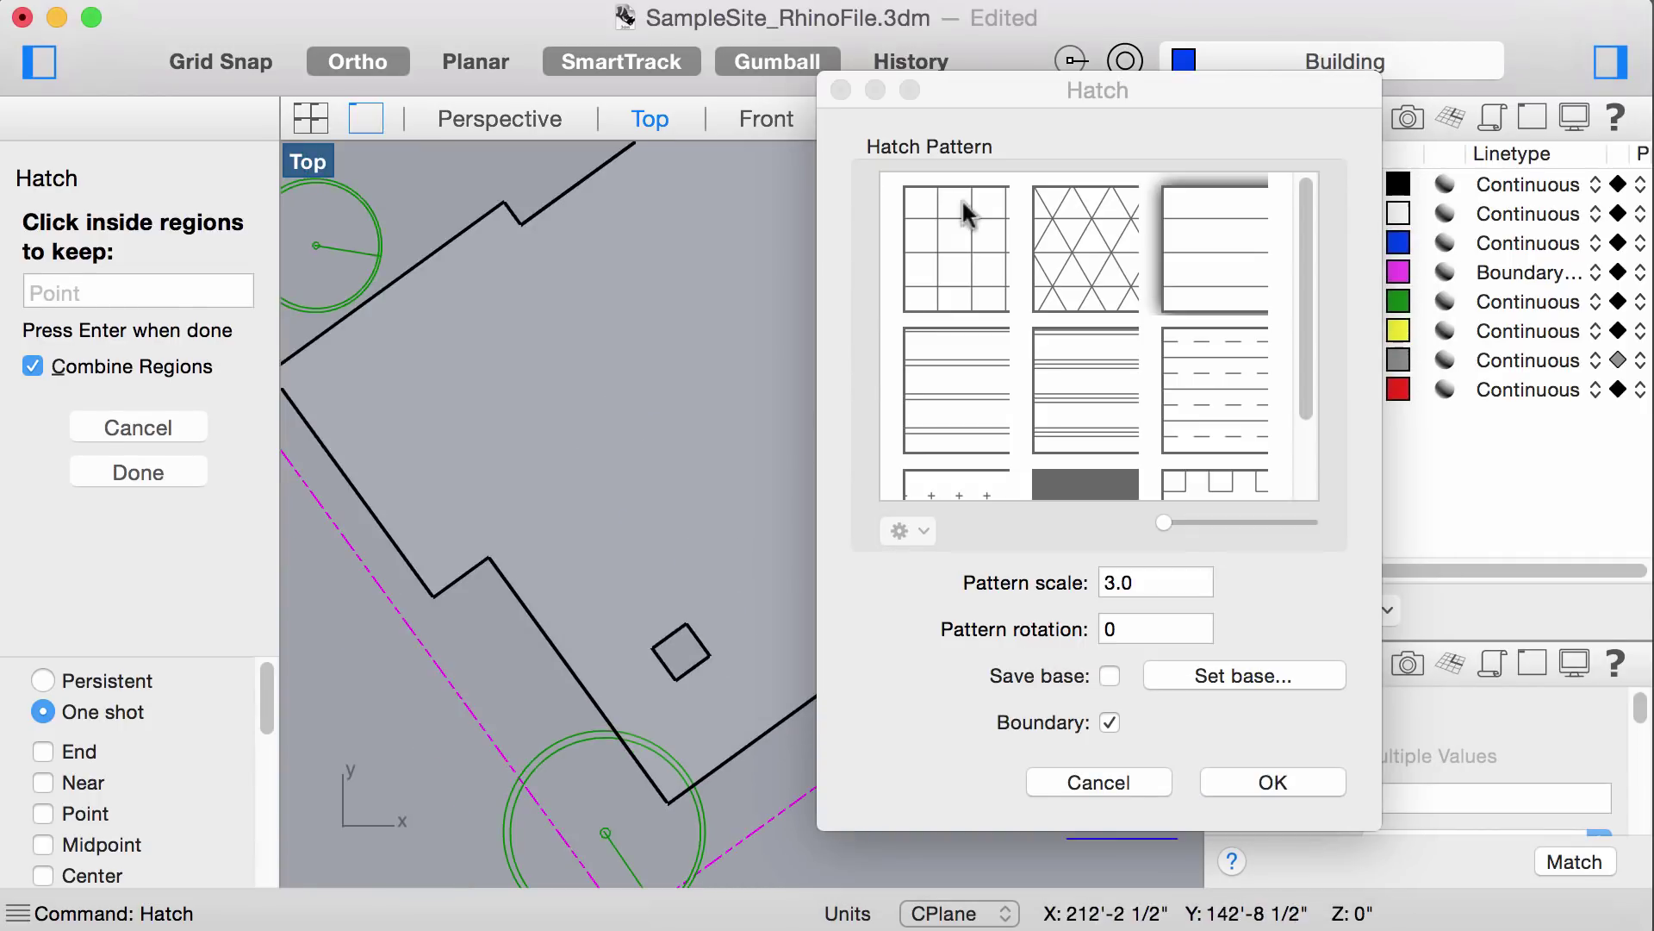
{"action": "left_click_drag", "start_coordinate": [1009, 90], "coordinate": [1189, 87]}
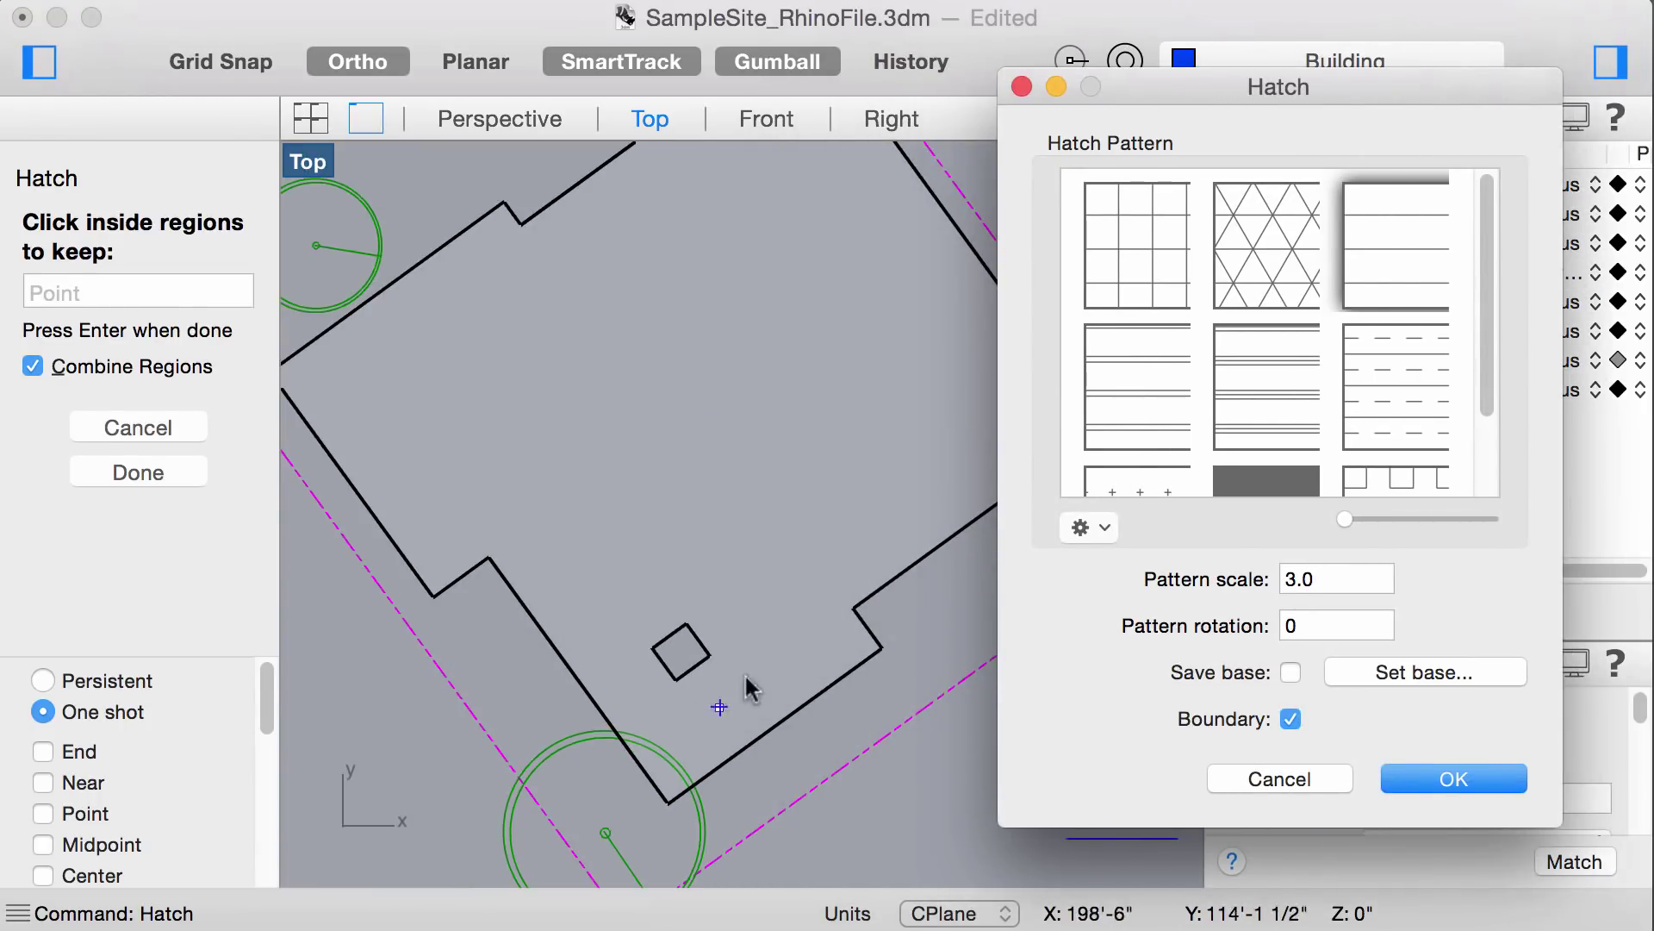
{"action": "left_click", "coordinate": [108, 470]}
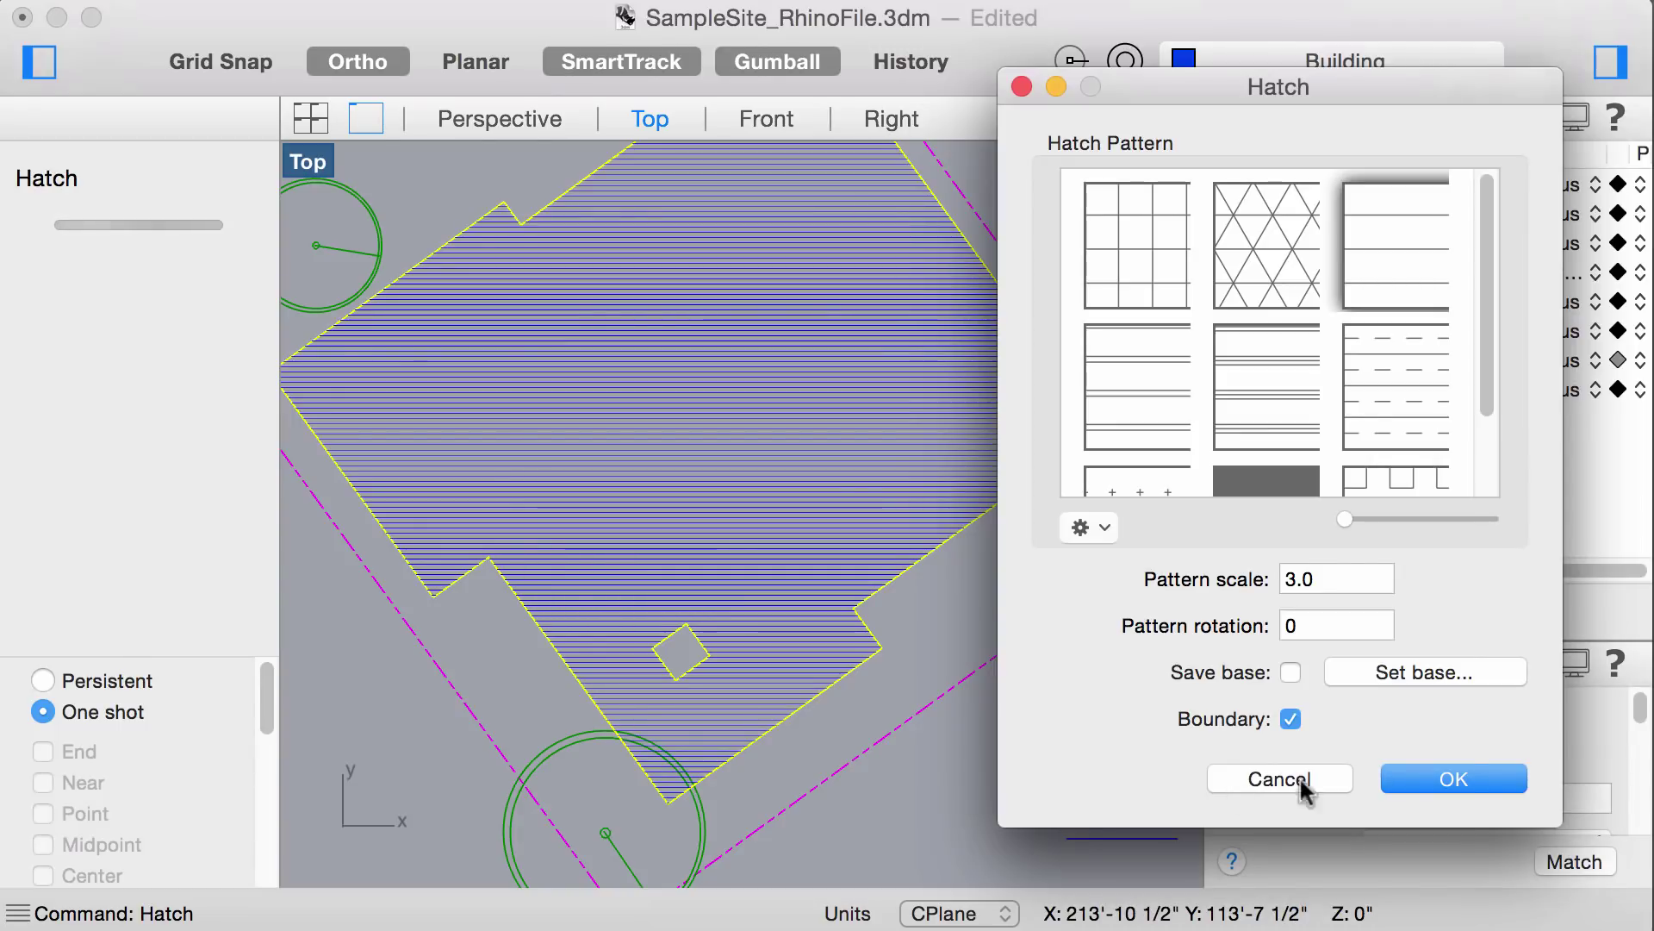
{"action": "left_click", "coordinate": [1465, 772]}
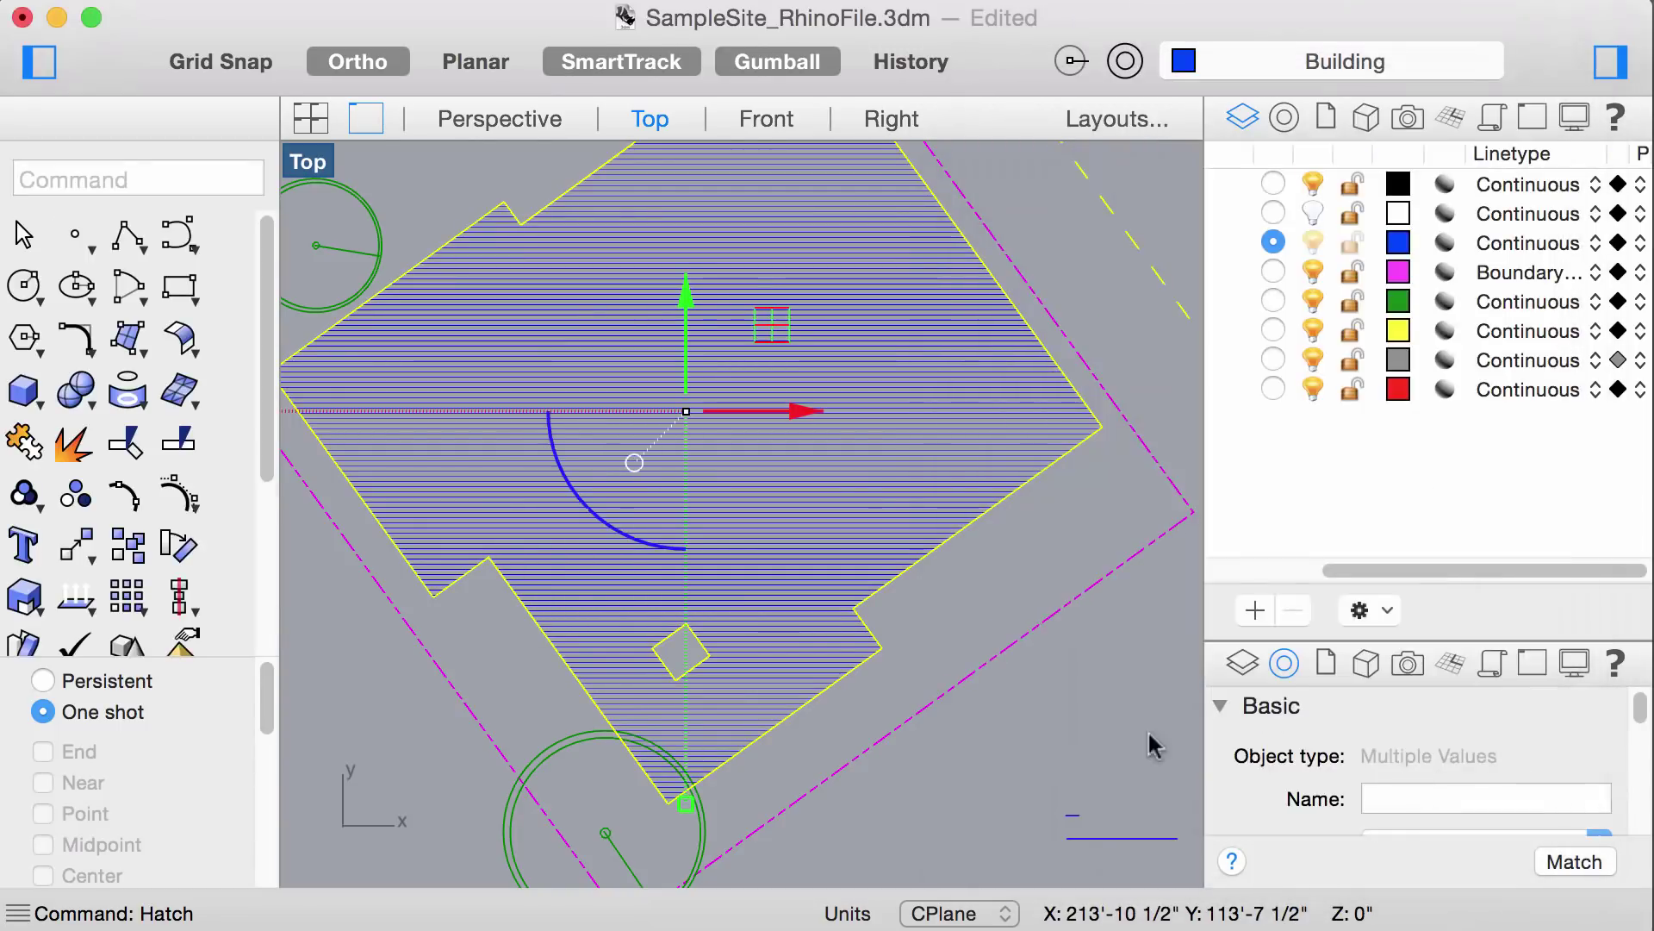
{"action": "left_click", "coordinate": [983, 586]}
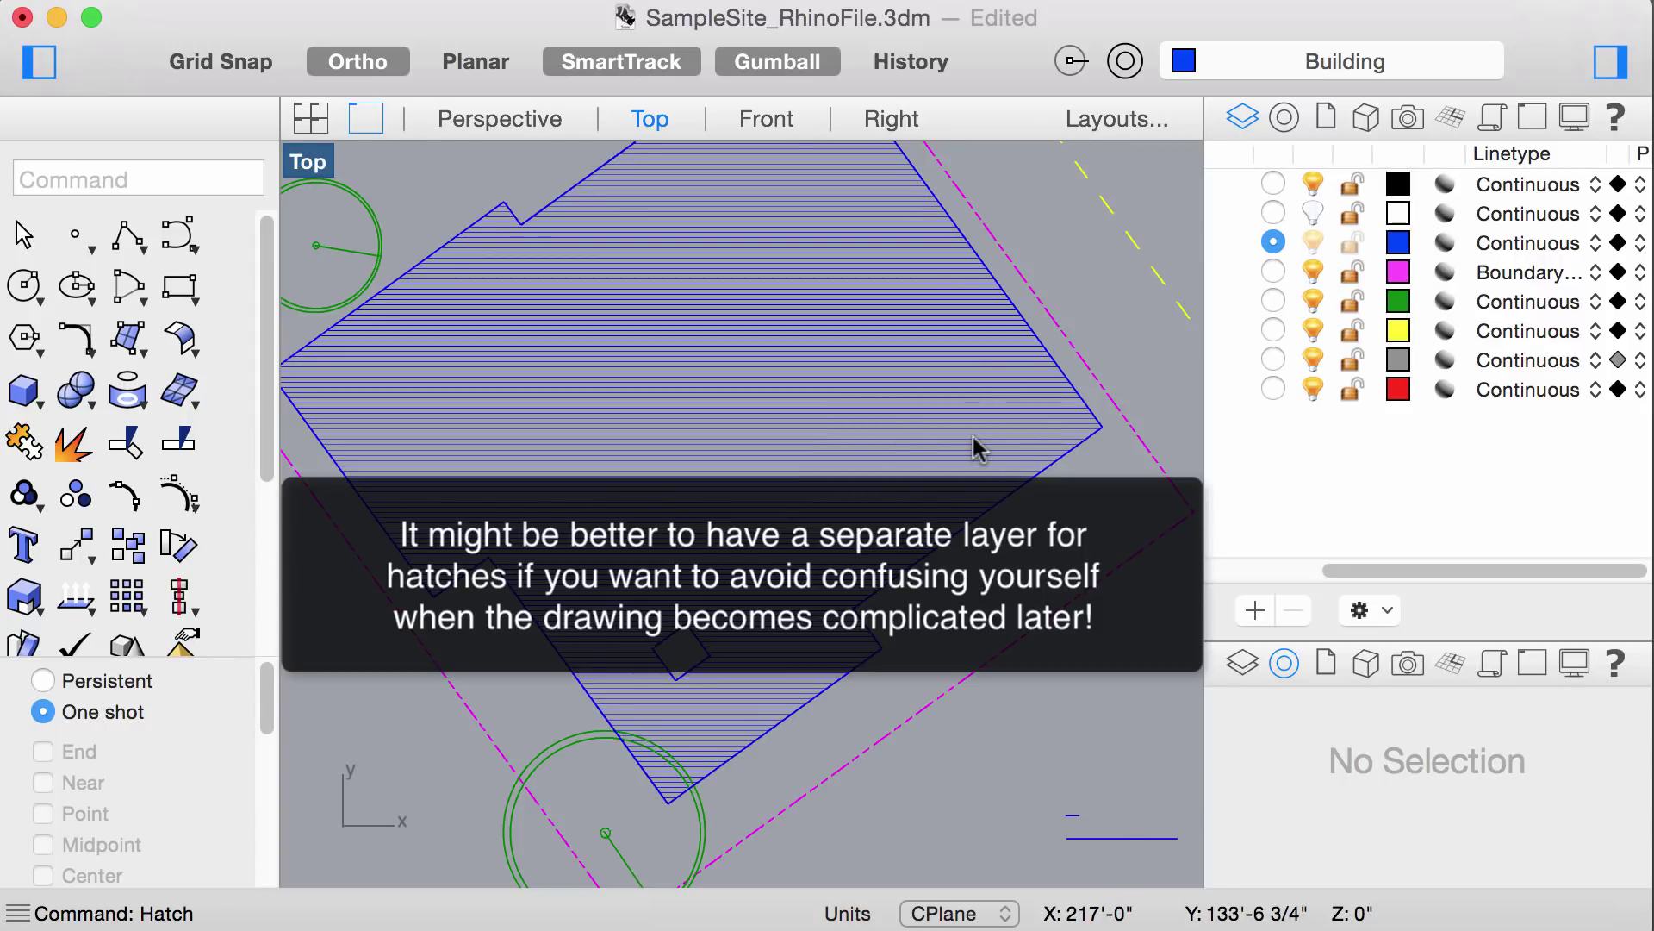
Step: Change the building hatch's Print Color to Custom 50% gray, keeping its blue display color
{"action": "left_click", "coordinate": [828, 375]}
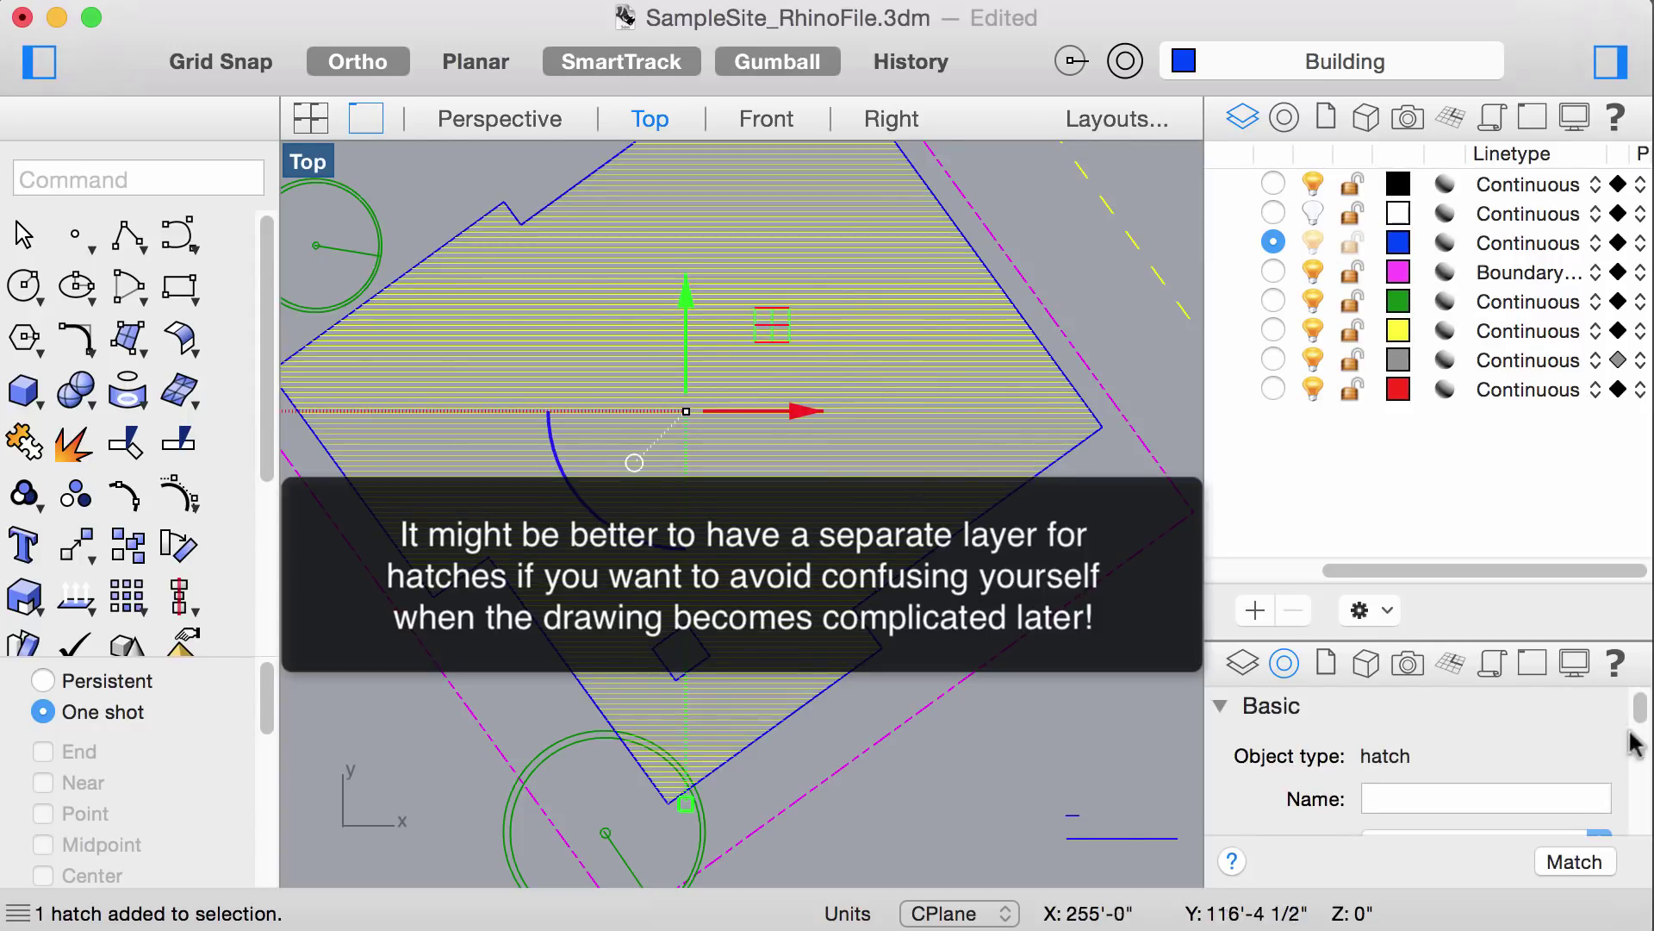
{"action": "scroll", "coordinate": [1646, 709], "scroll_direction": "down", "scroll_amount": 3}
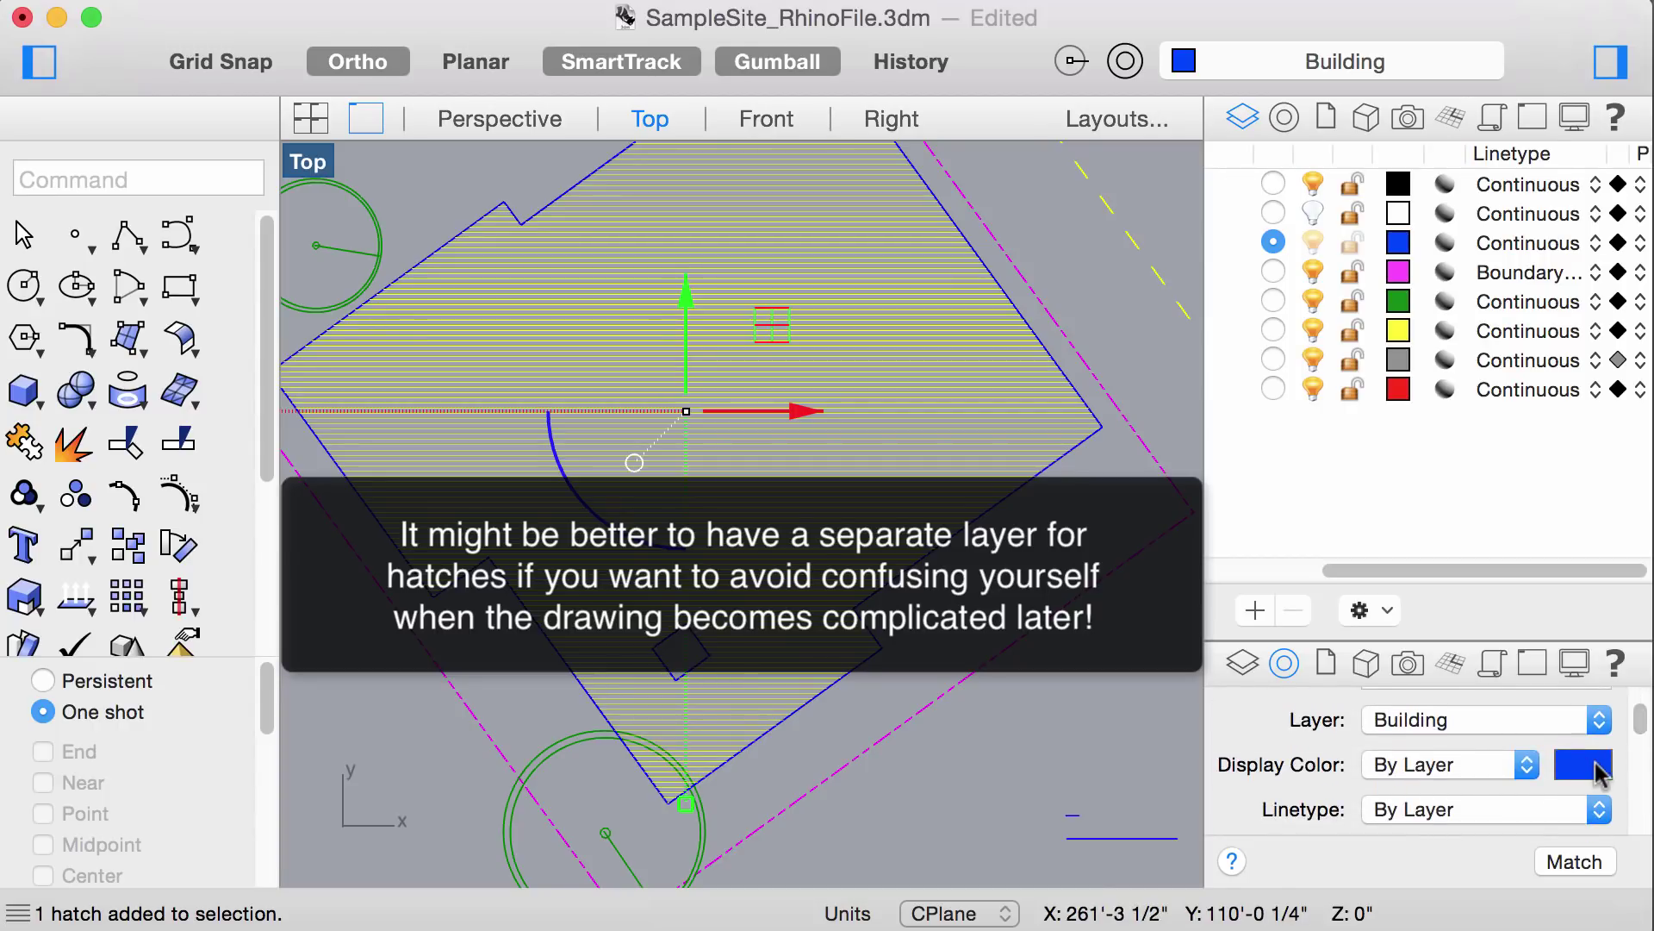
{"action": "scroll", "coordinate": [1639, 729], "scroll_direction": "down", "scroll_amount": 2}
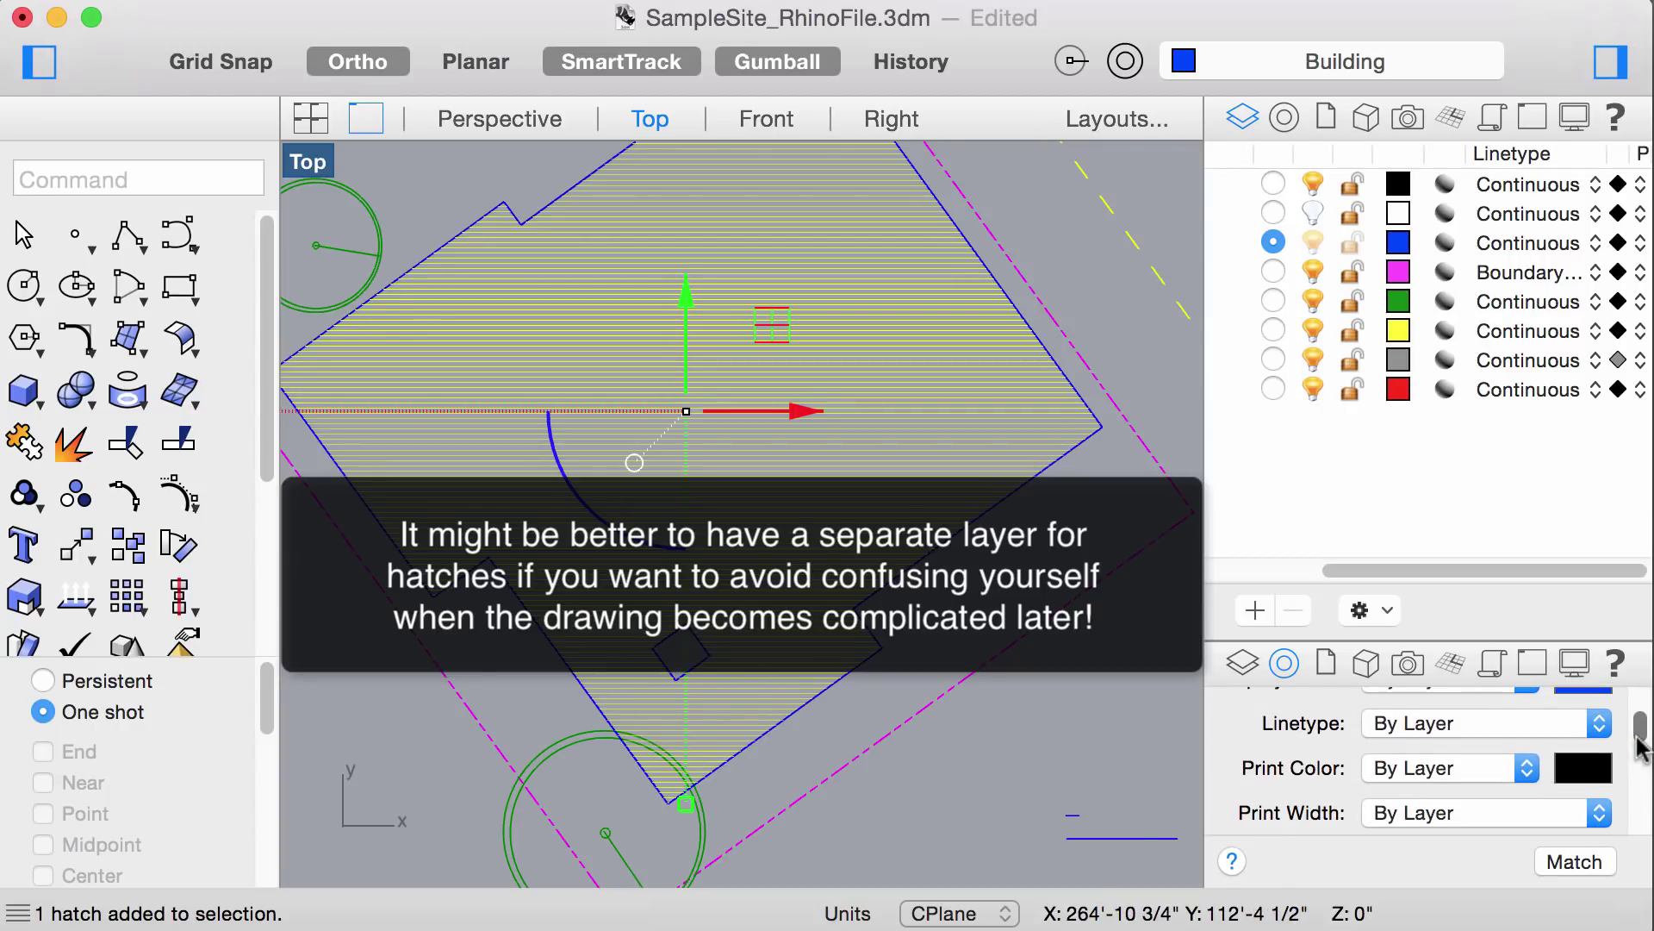
{"action": "left_click", "coordinate": [1531, 770]}
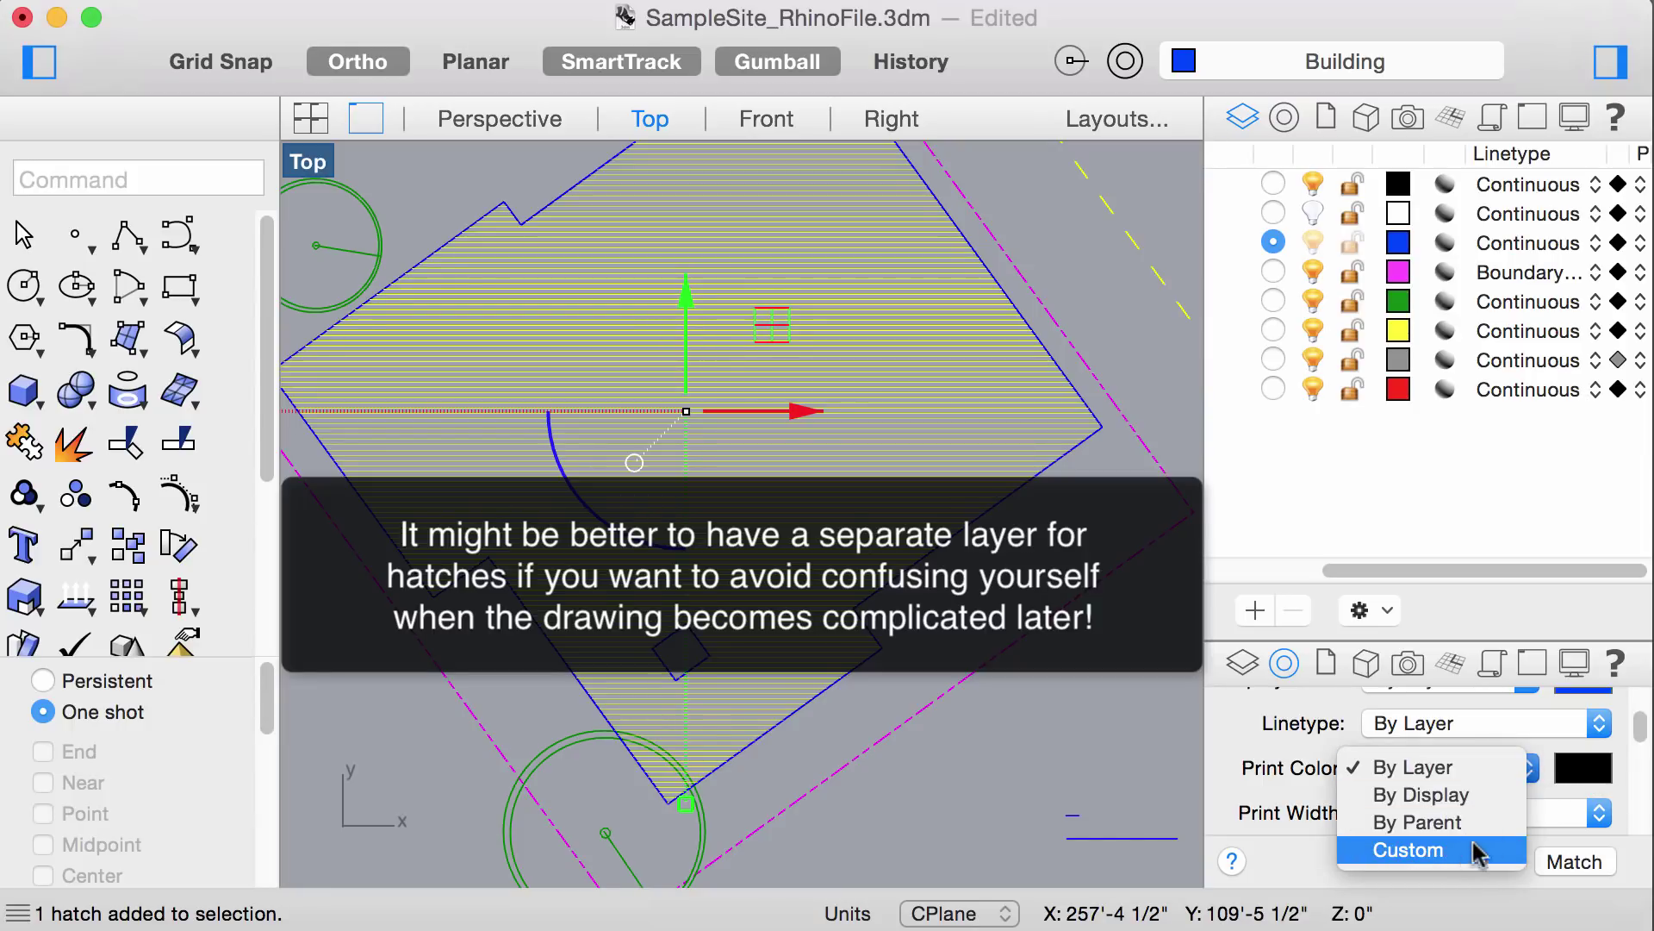
{"action": "left_click", "coordinate": [1469, 849]}
{"action": "left_click", "coordinate": [1582, 768]}
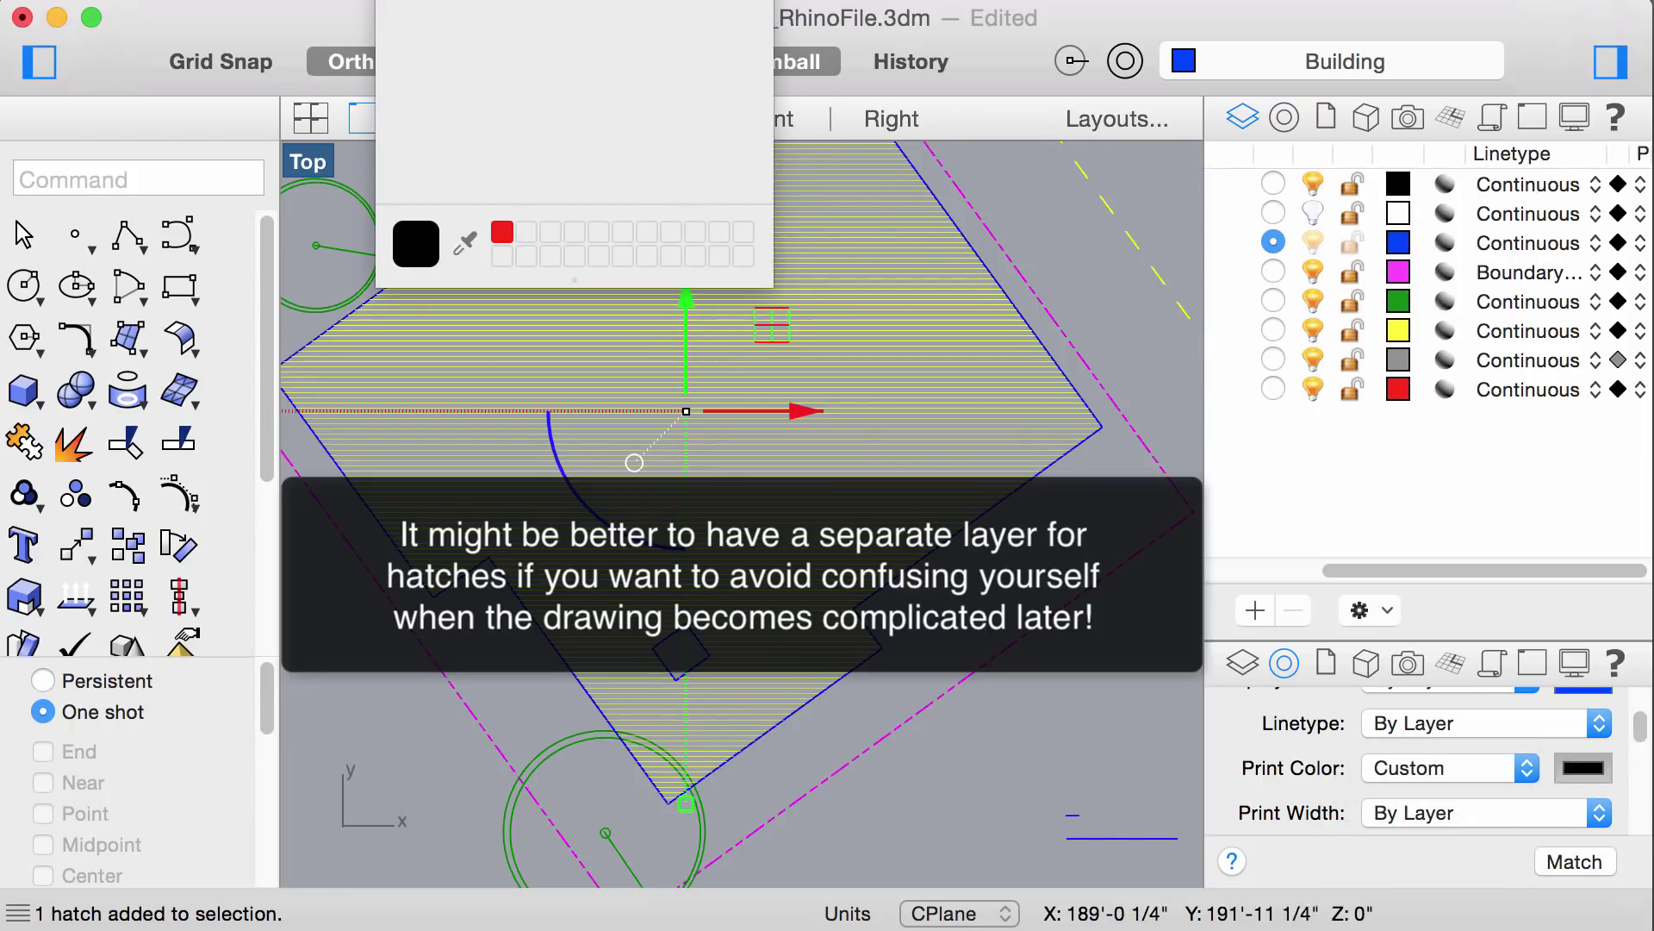
{"action": "left_click", "coordinate": [804, 356]}
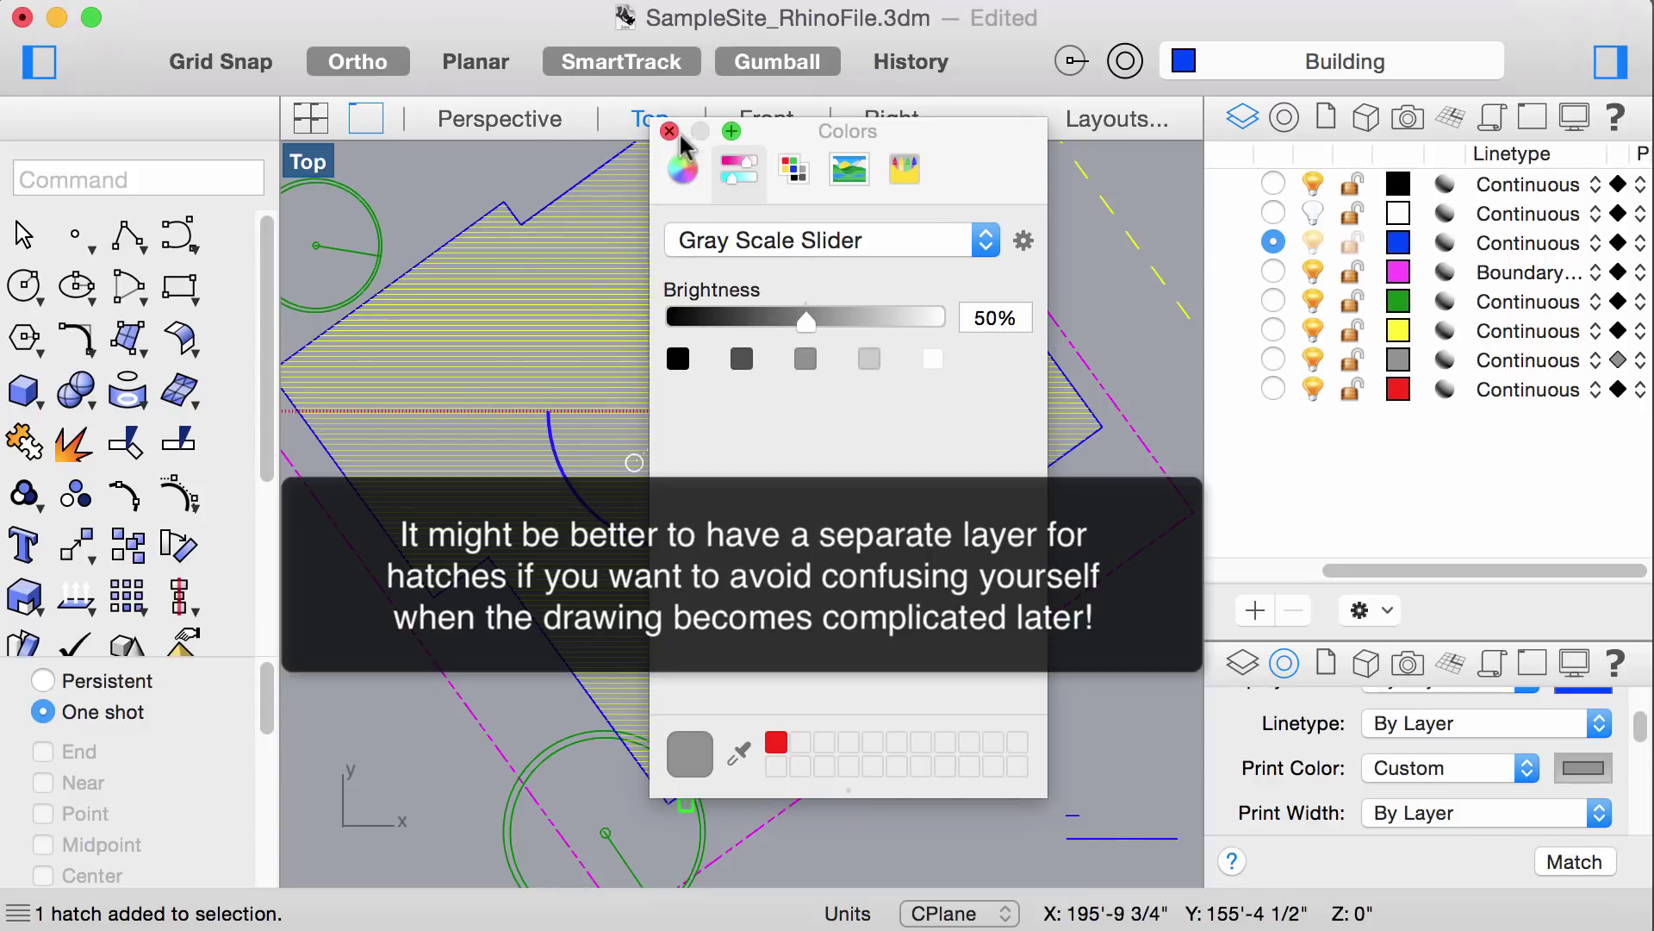
{"action": "left_click", "coordinate": [668, 129]}
{"action": "key", "text": "Escape"}
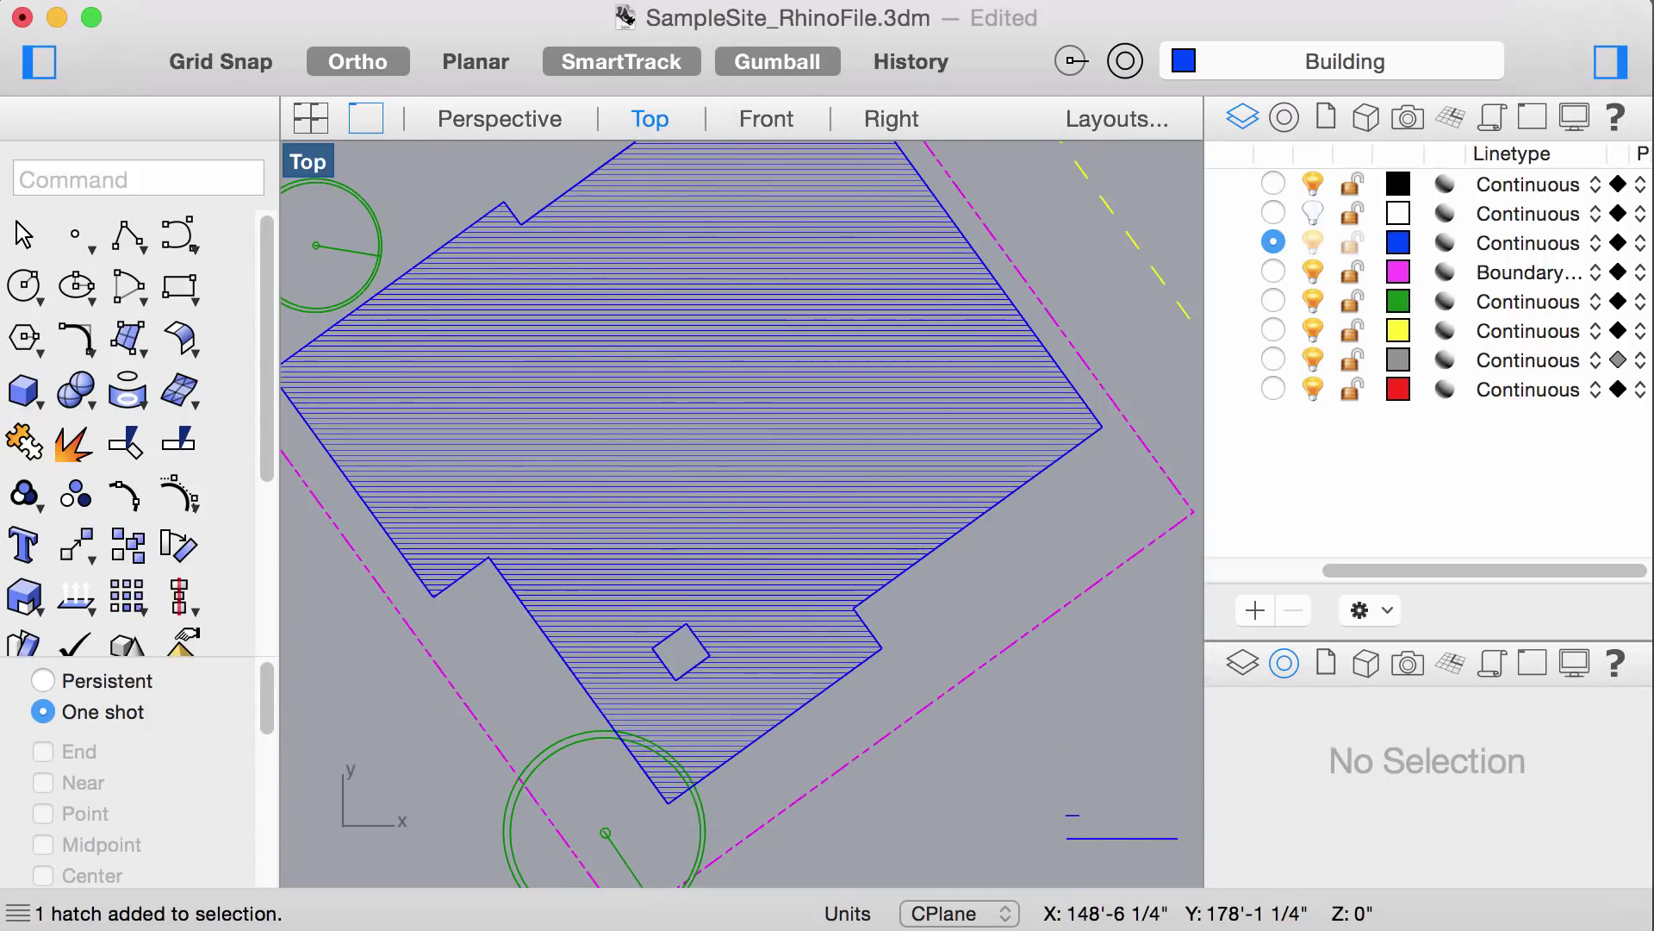
Step: Print the Sample Layout with the paper size set to 11x17
{"action": "left_click", "coordinate": [1116, 121]}
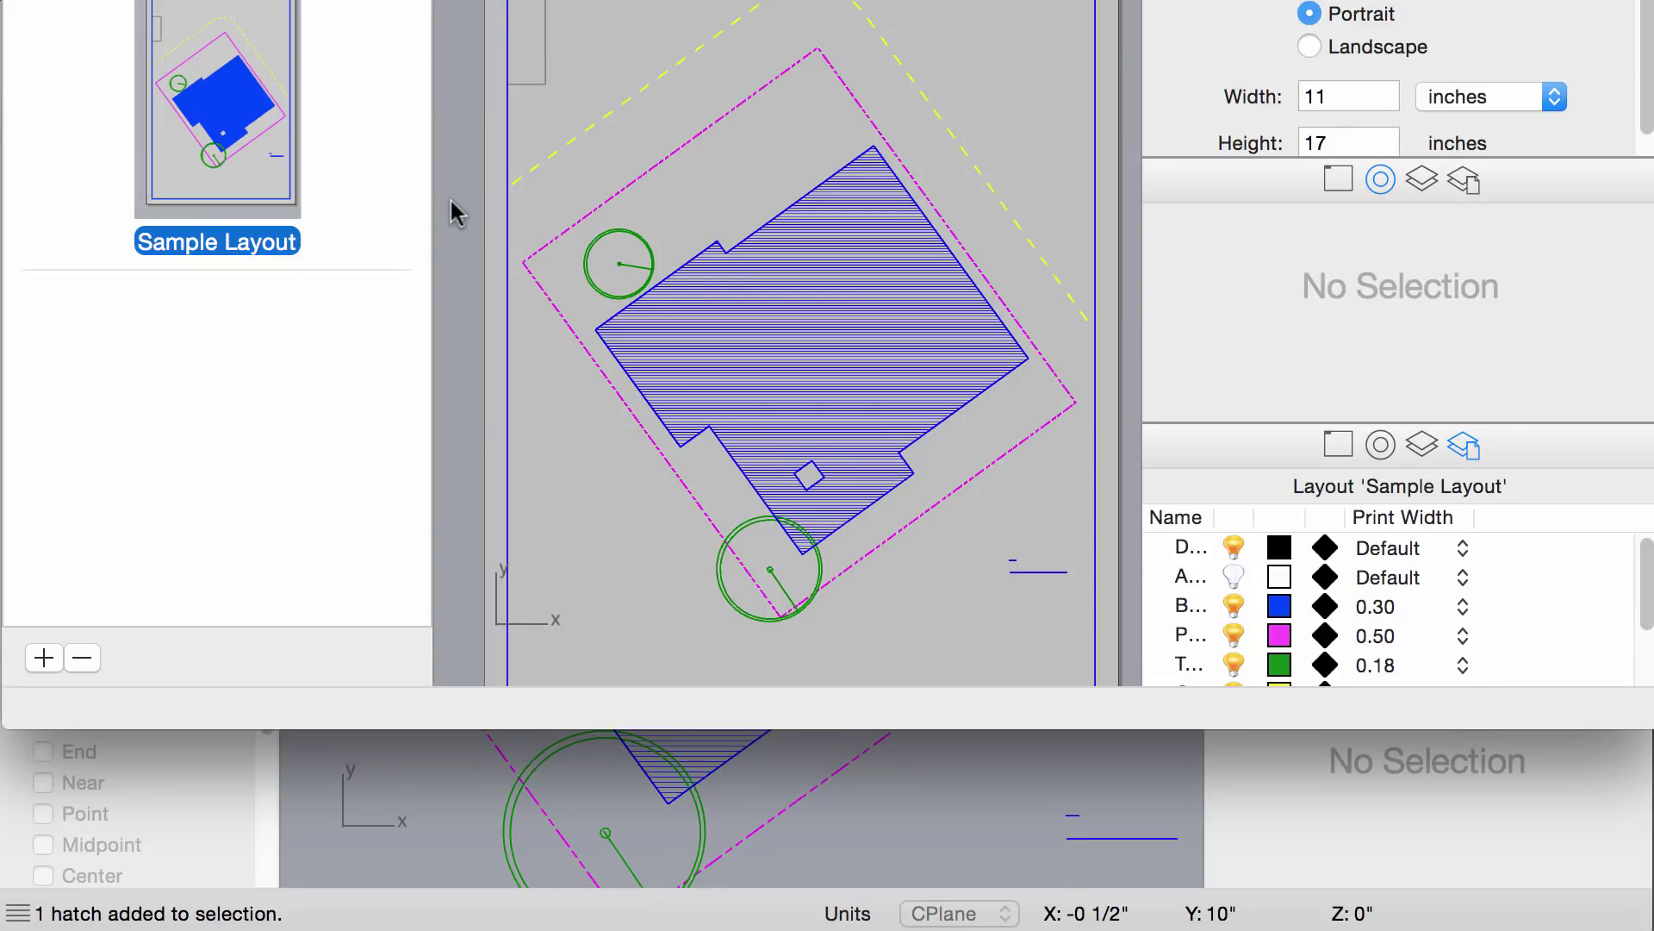
{"action": "key", "text": "super+p"}
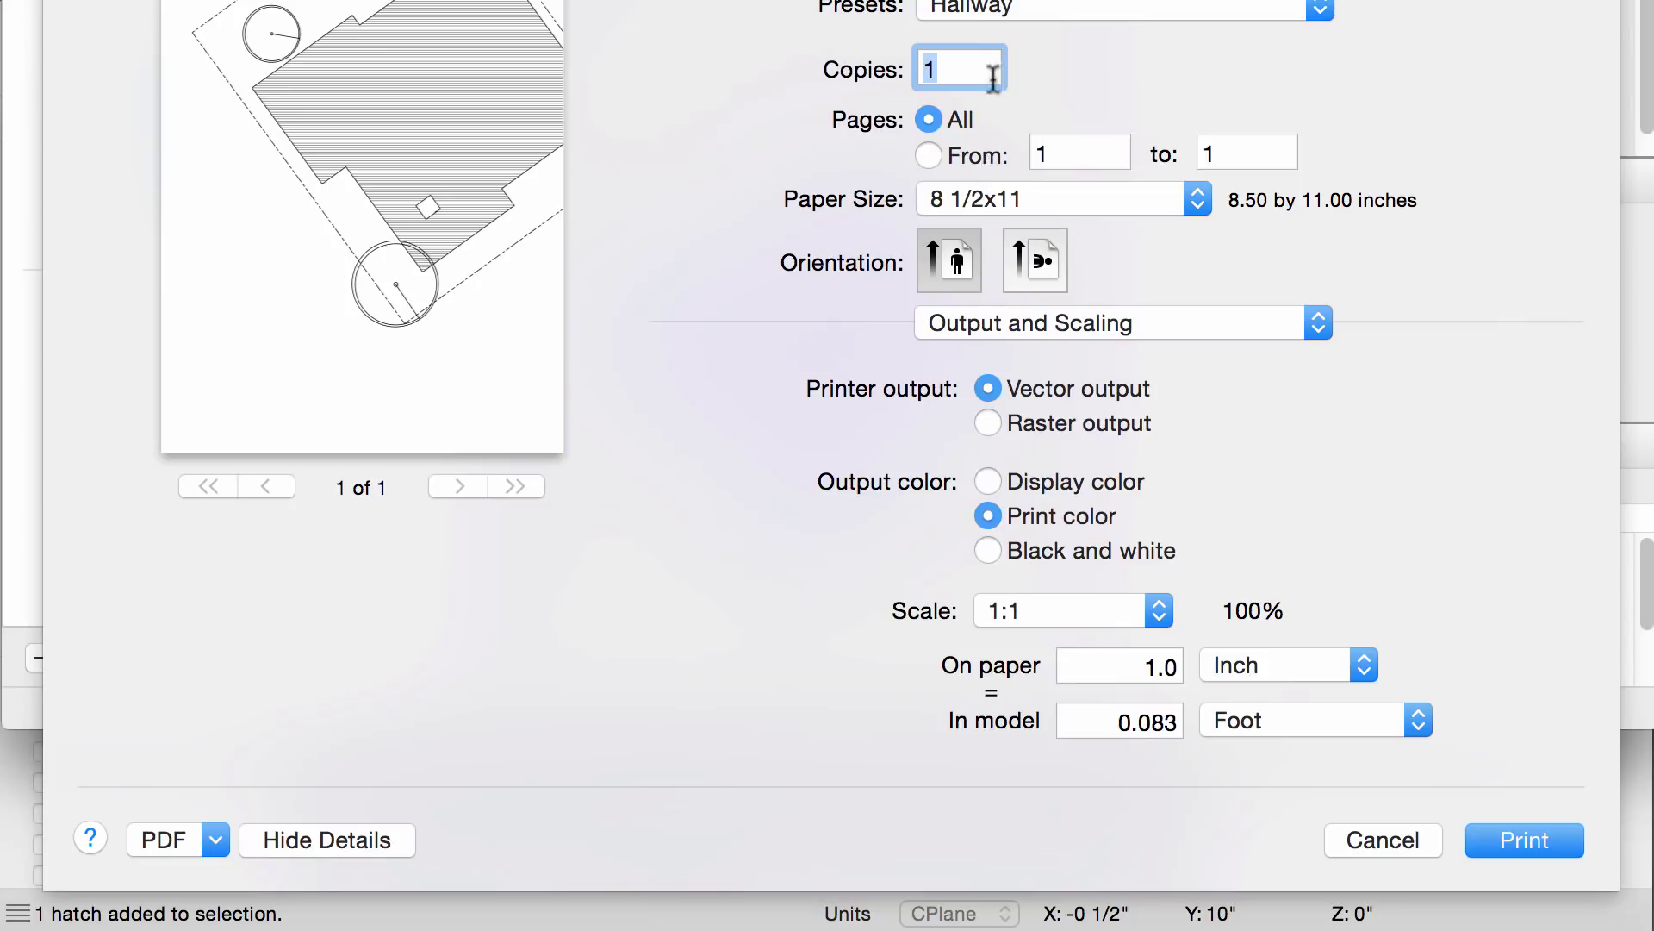
{"action": "left_click", "coordinate": [1008, 200]}
{"action": "left_click", "coordinate": [1021, 509]}
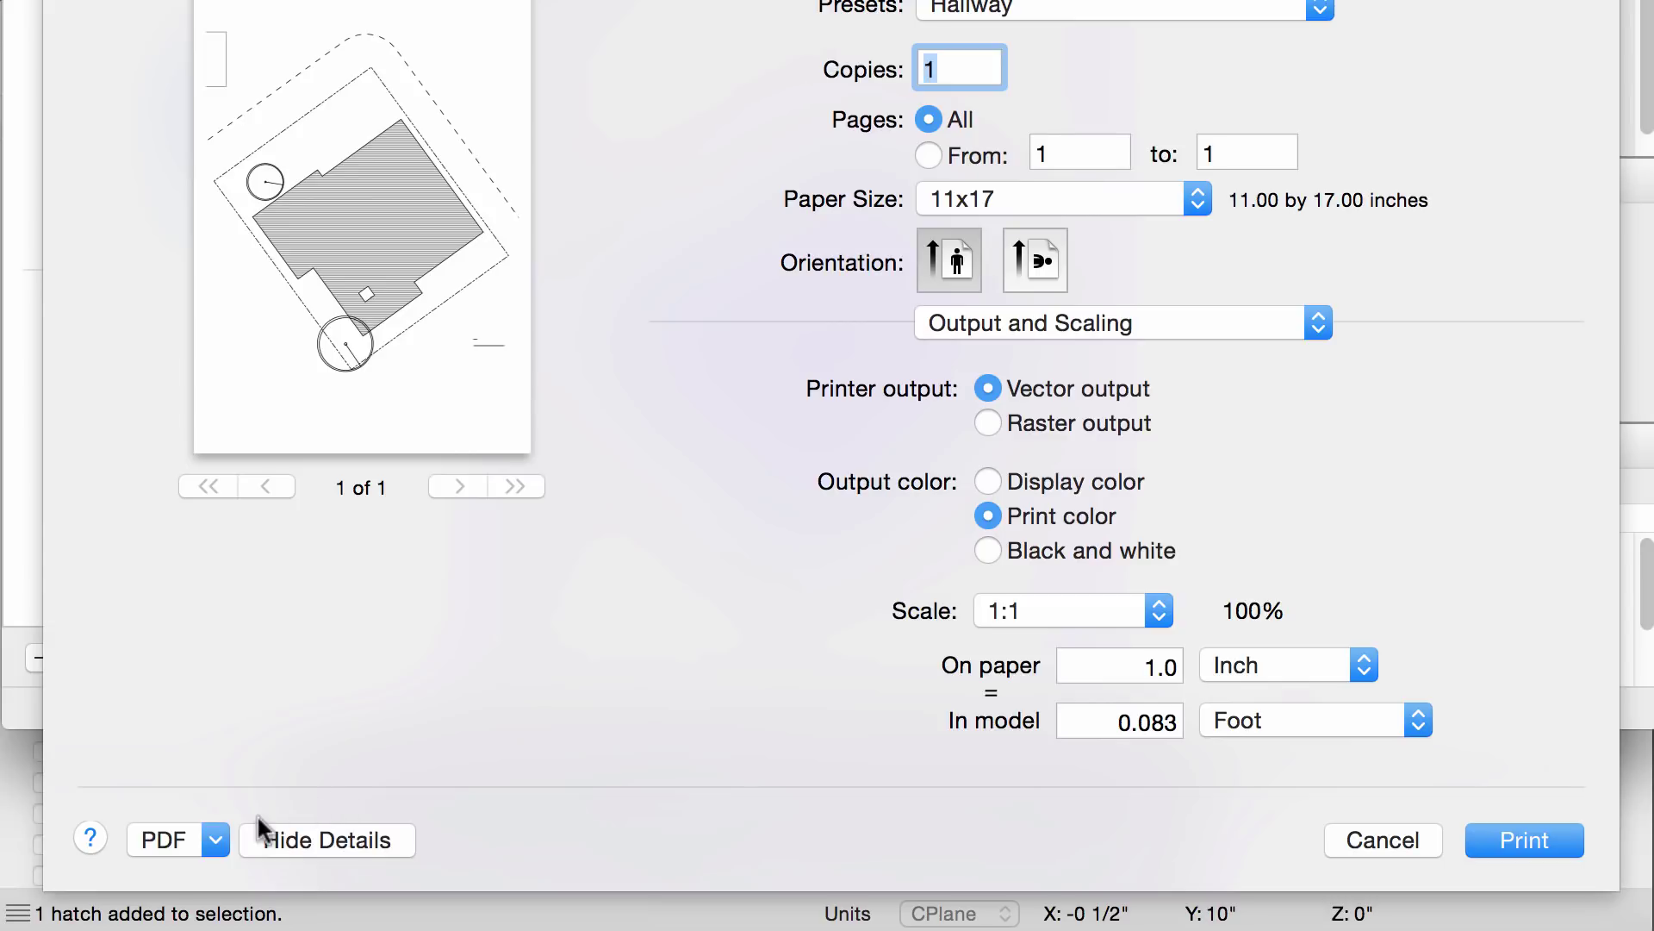
Step: Choose Save as PDF and name the output file Sample
{"action": "left_click", "coordinate": [203, 839]}
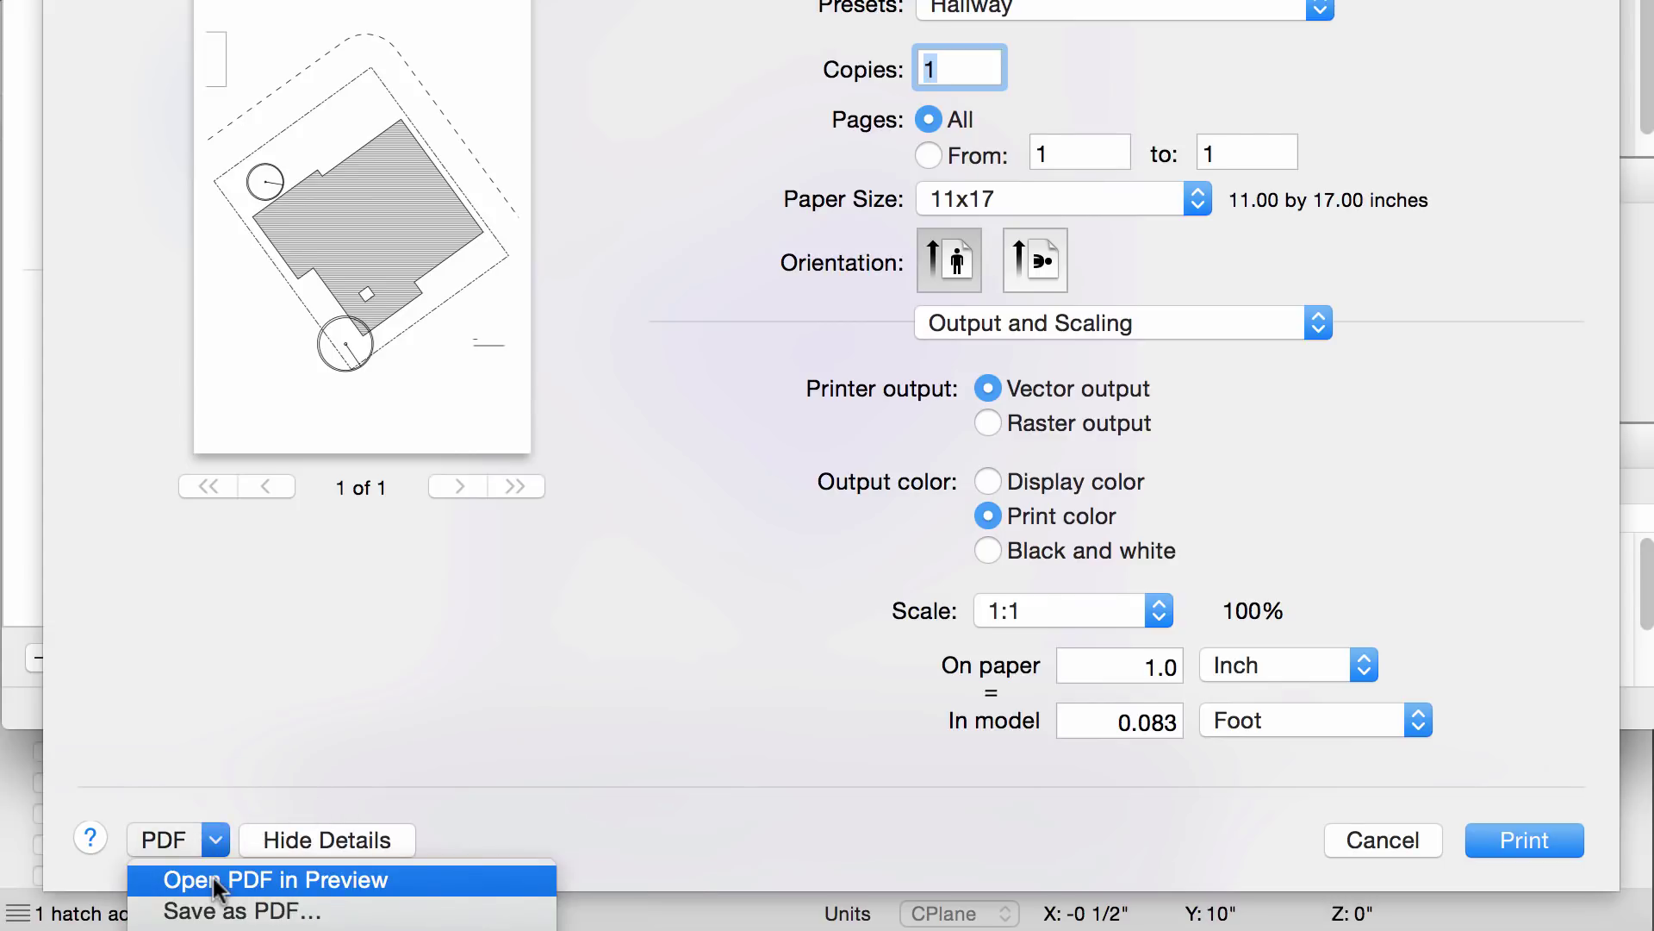
{"action": "left_click", "coordinate": [230, 912]}
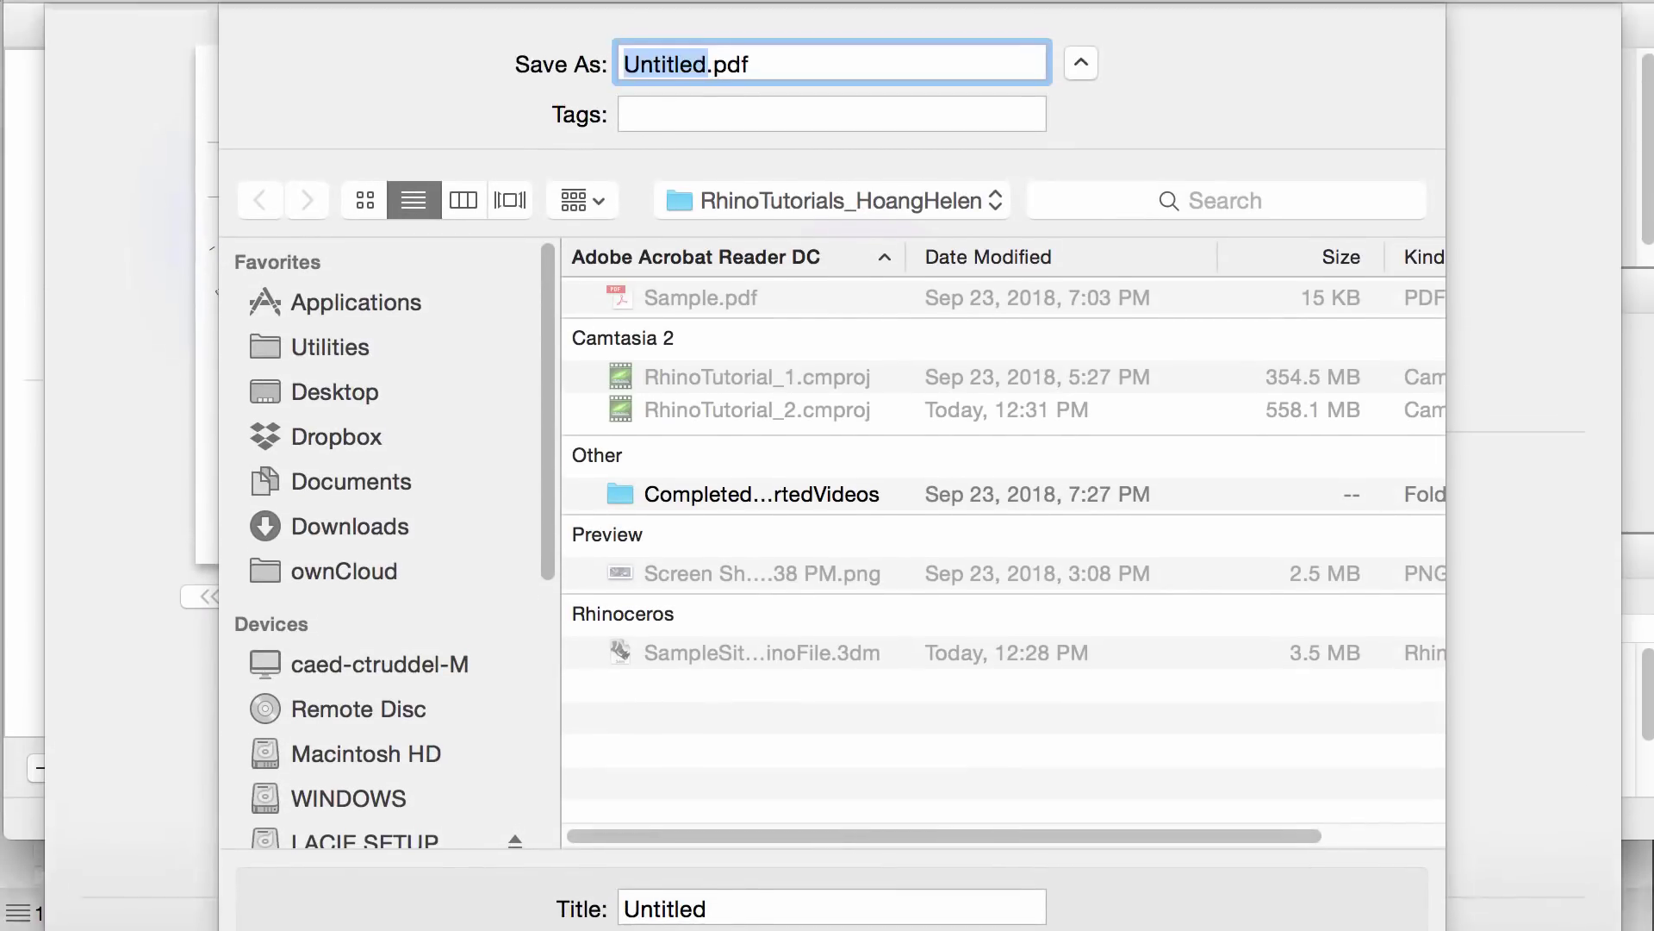
{"action": "type", "text": "Sample"}
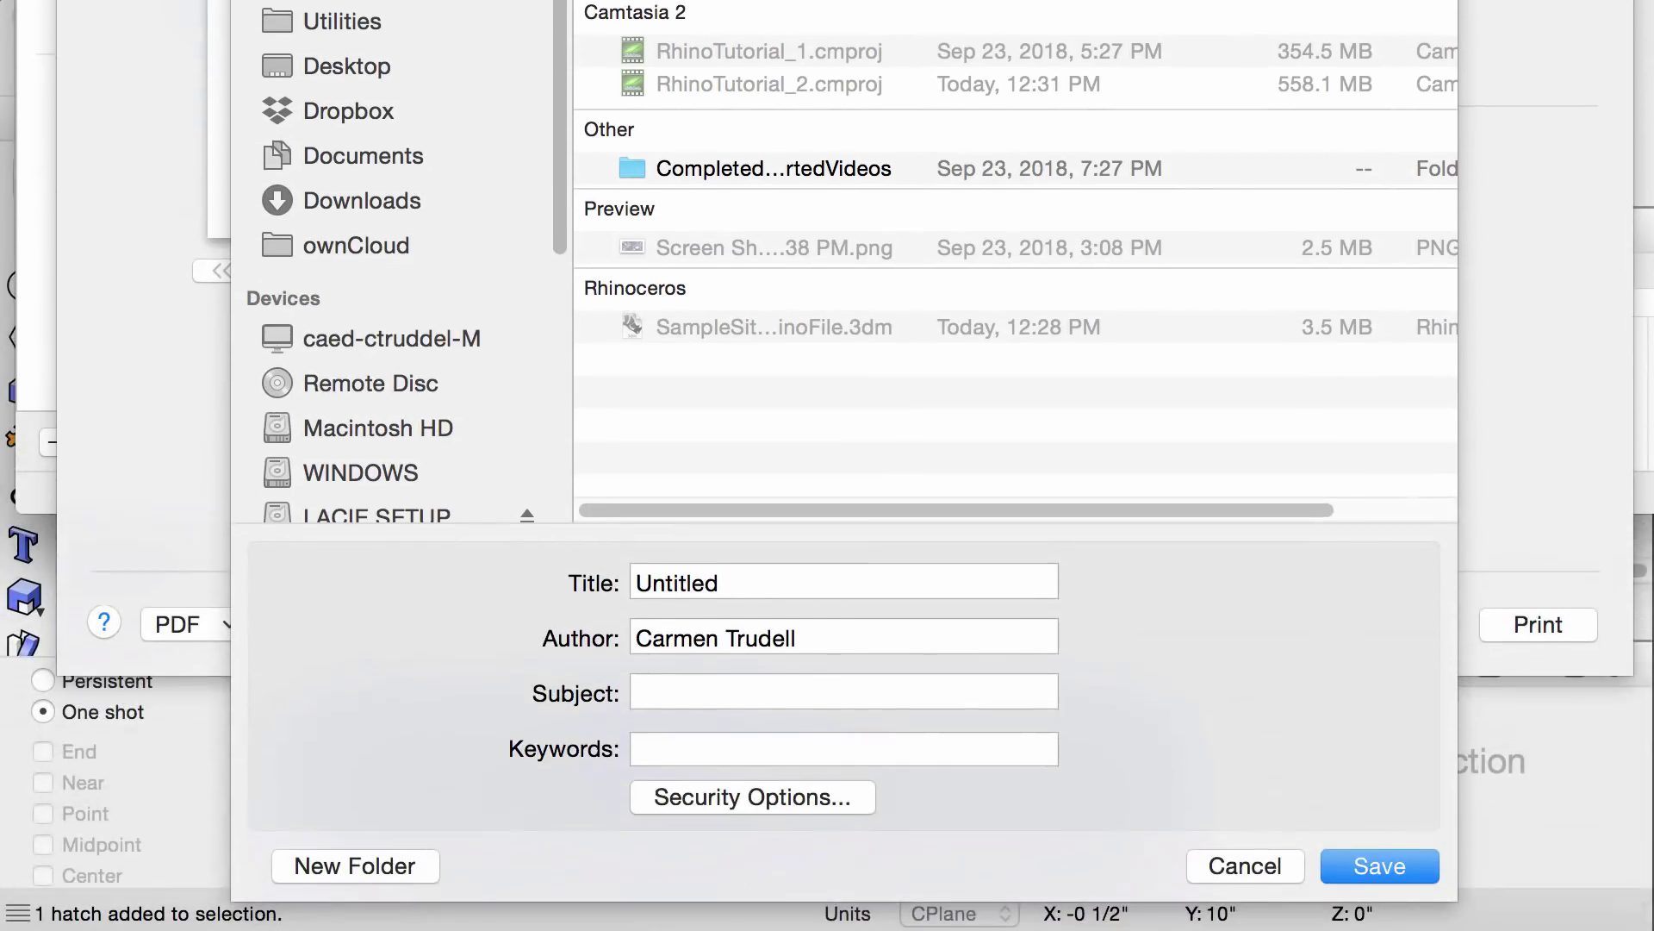